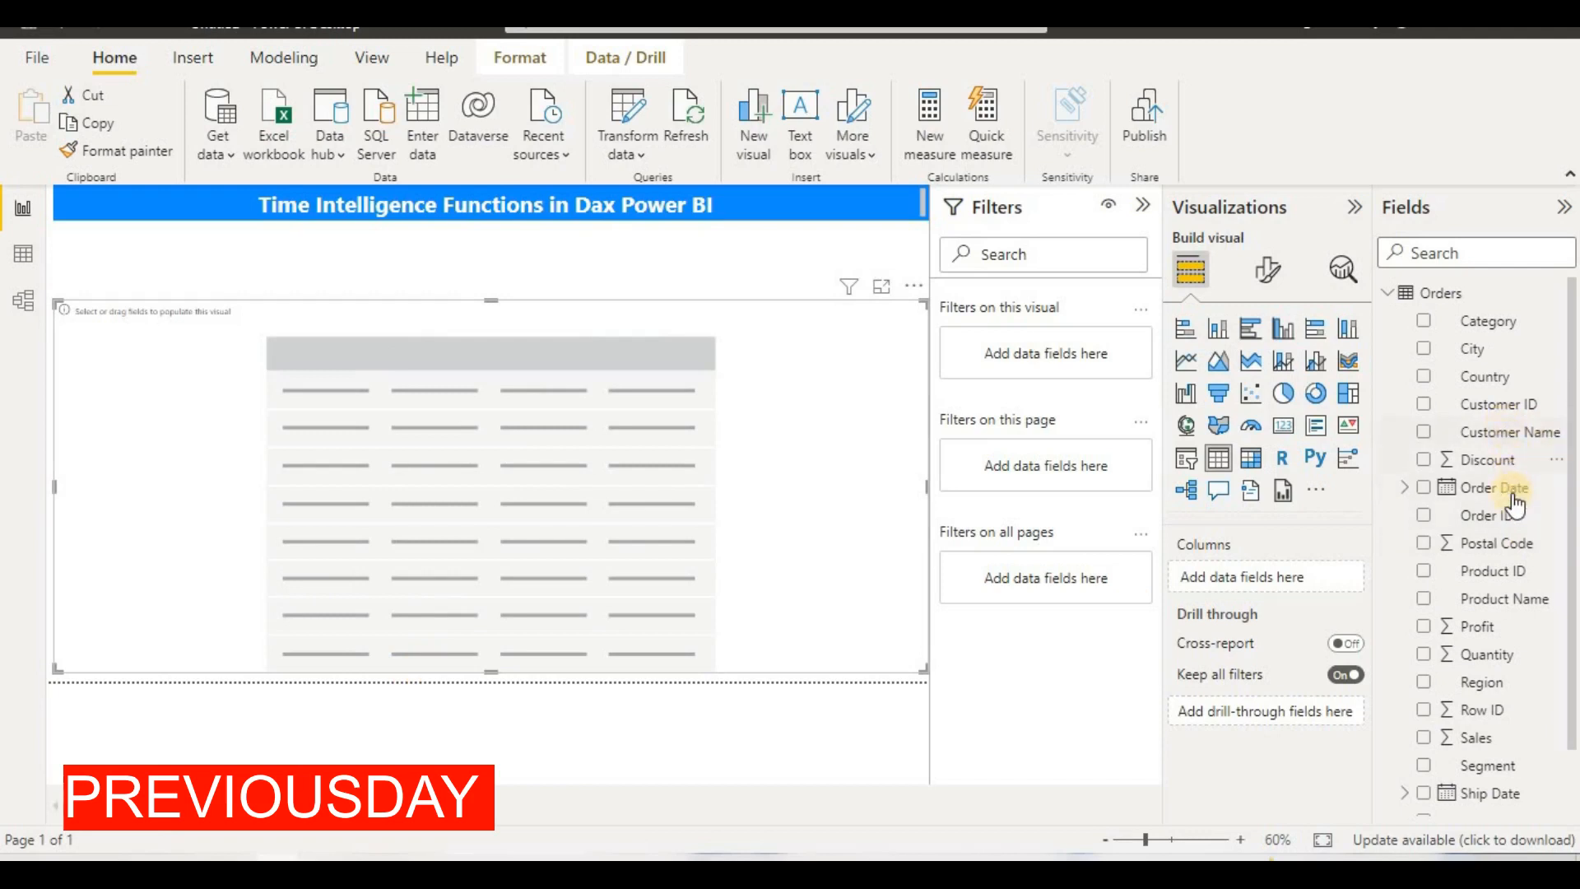
# Add the Order Date hierarchy and the Profit field from Orders to the empty table visual
pyautogui.moveTo(1500, 497); pyautogui.dragTo(696, 447)
pyautogui.moveTo(1515, 625); pyautogui.dragTo(1565, 643)
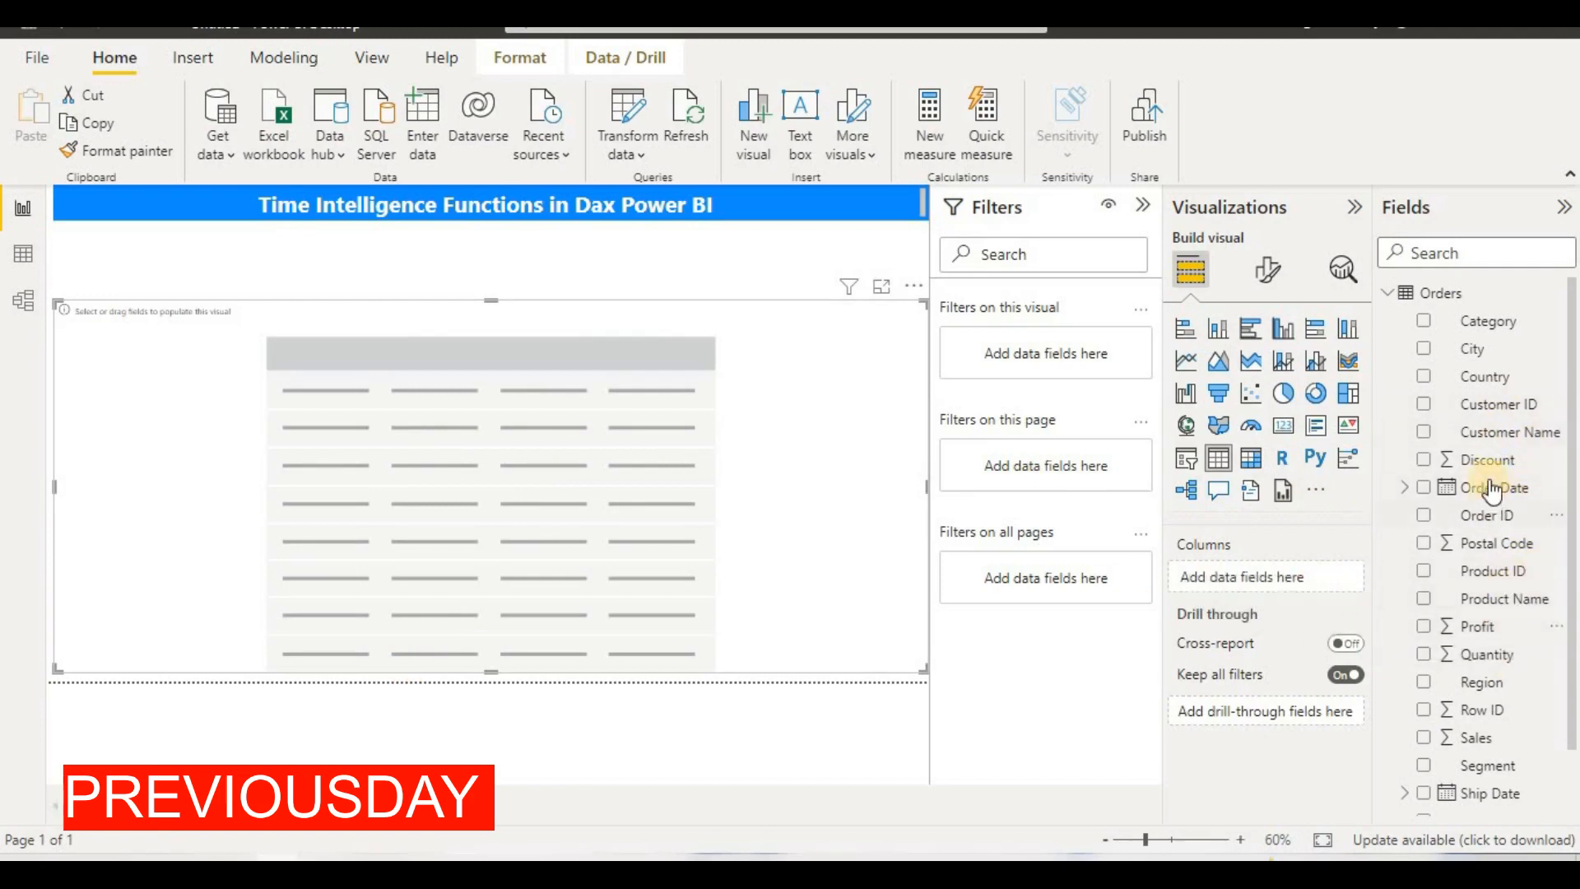
pyautogui.moveTo(1490, 487); pyautogui.dragTo(1446, 576)
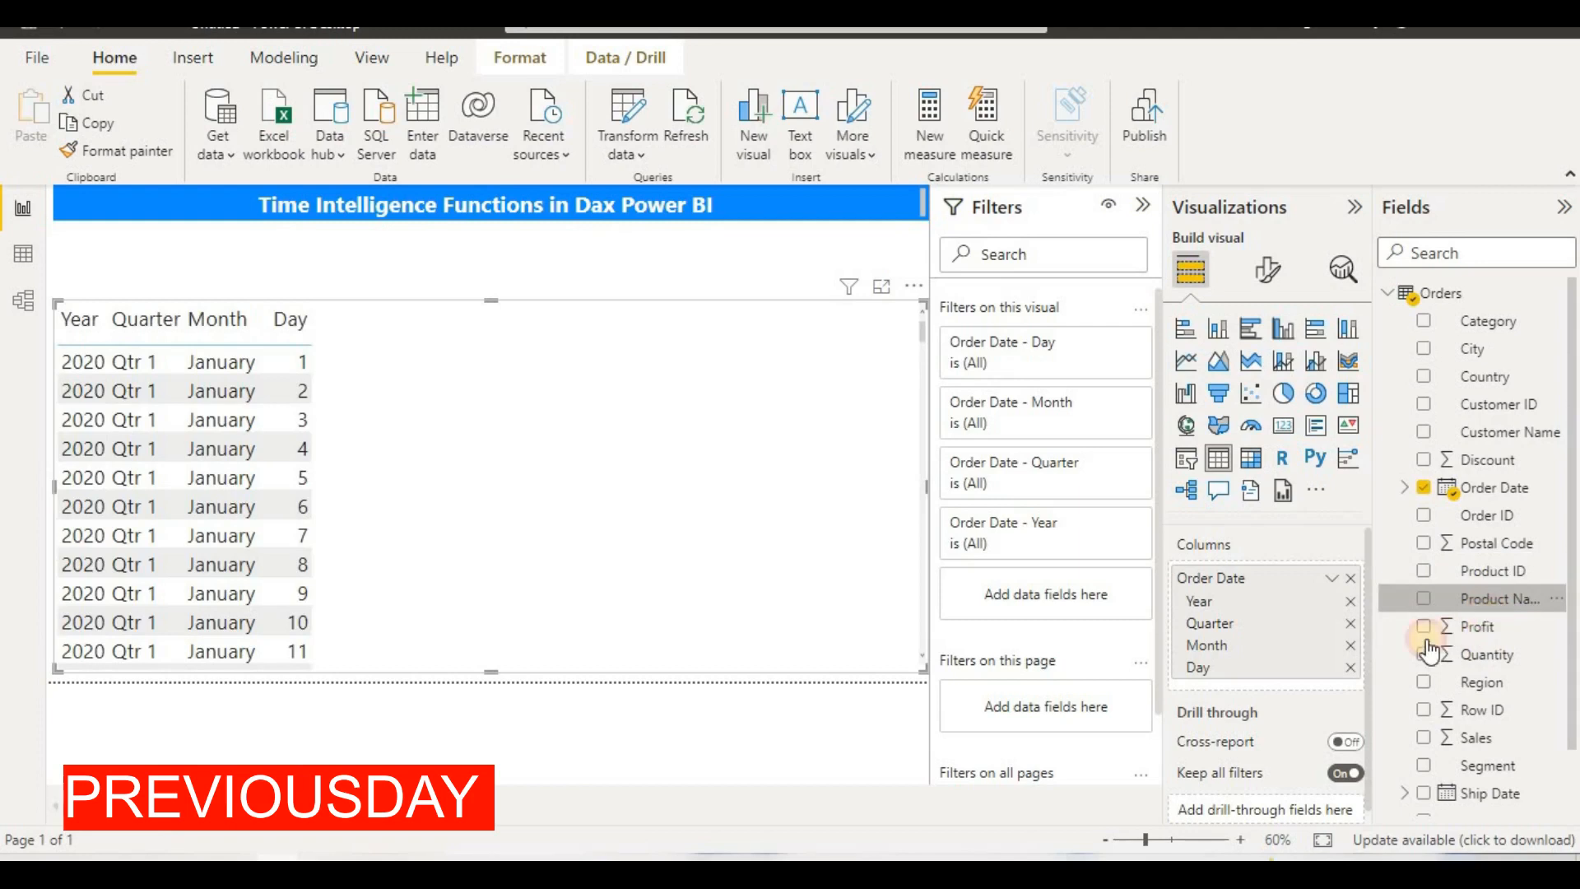
pyautogui.click(1361, 656)
pyautogui.click(1419, 625)
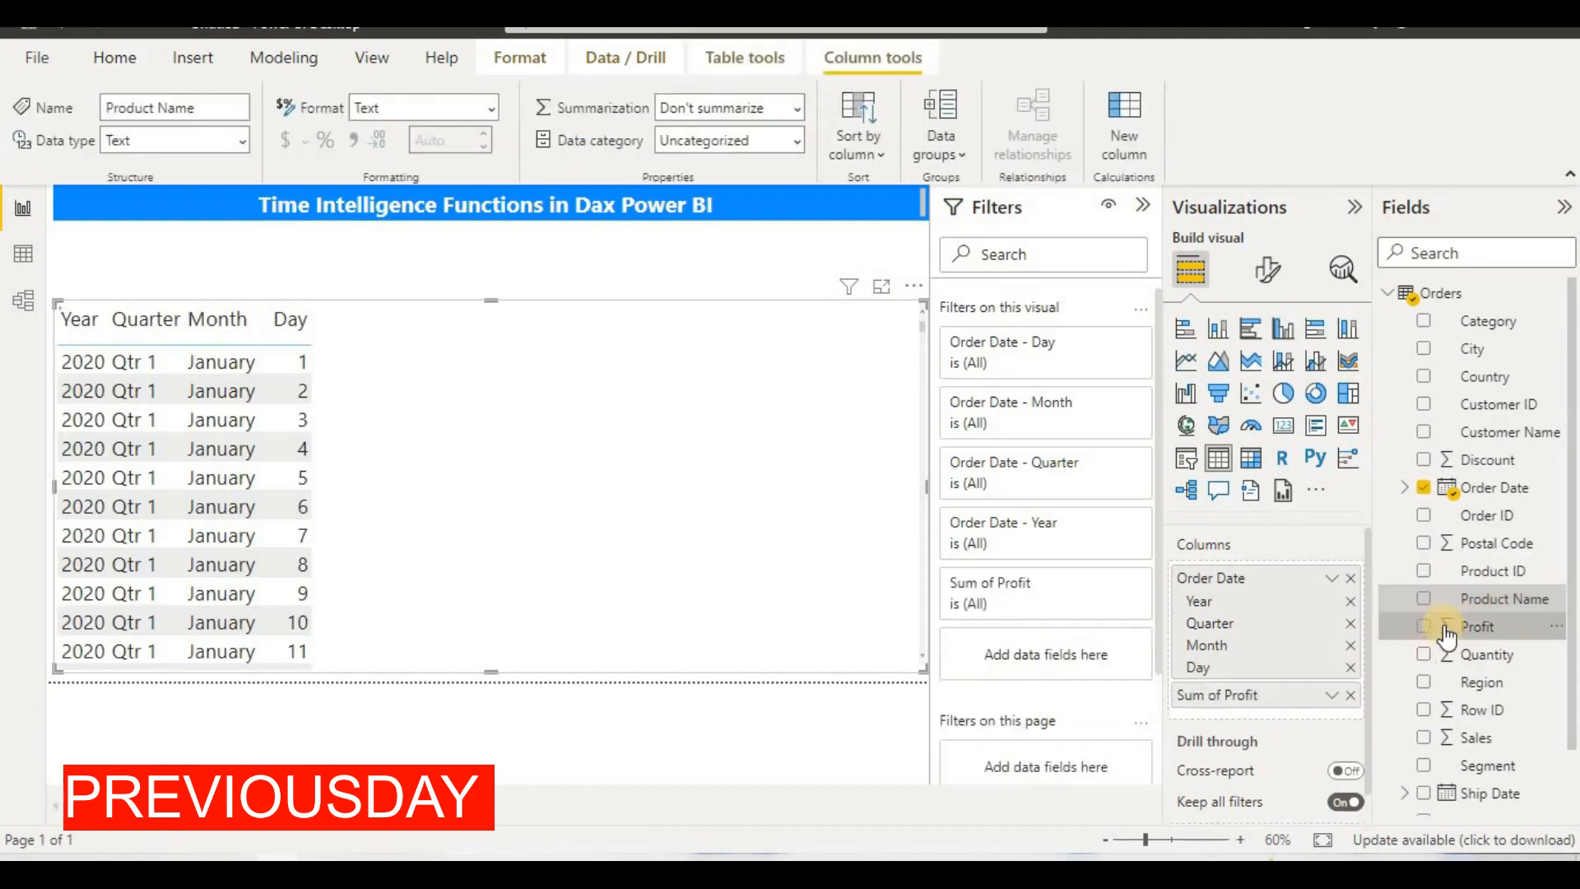
pyautogui.moveTo(1450, 625); pyautogui.dragTo(1323, 685)
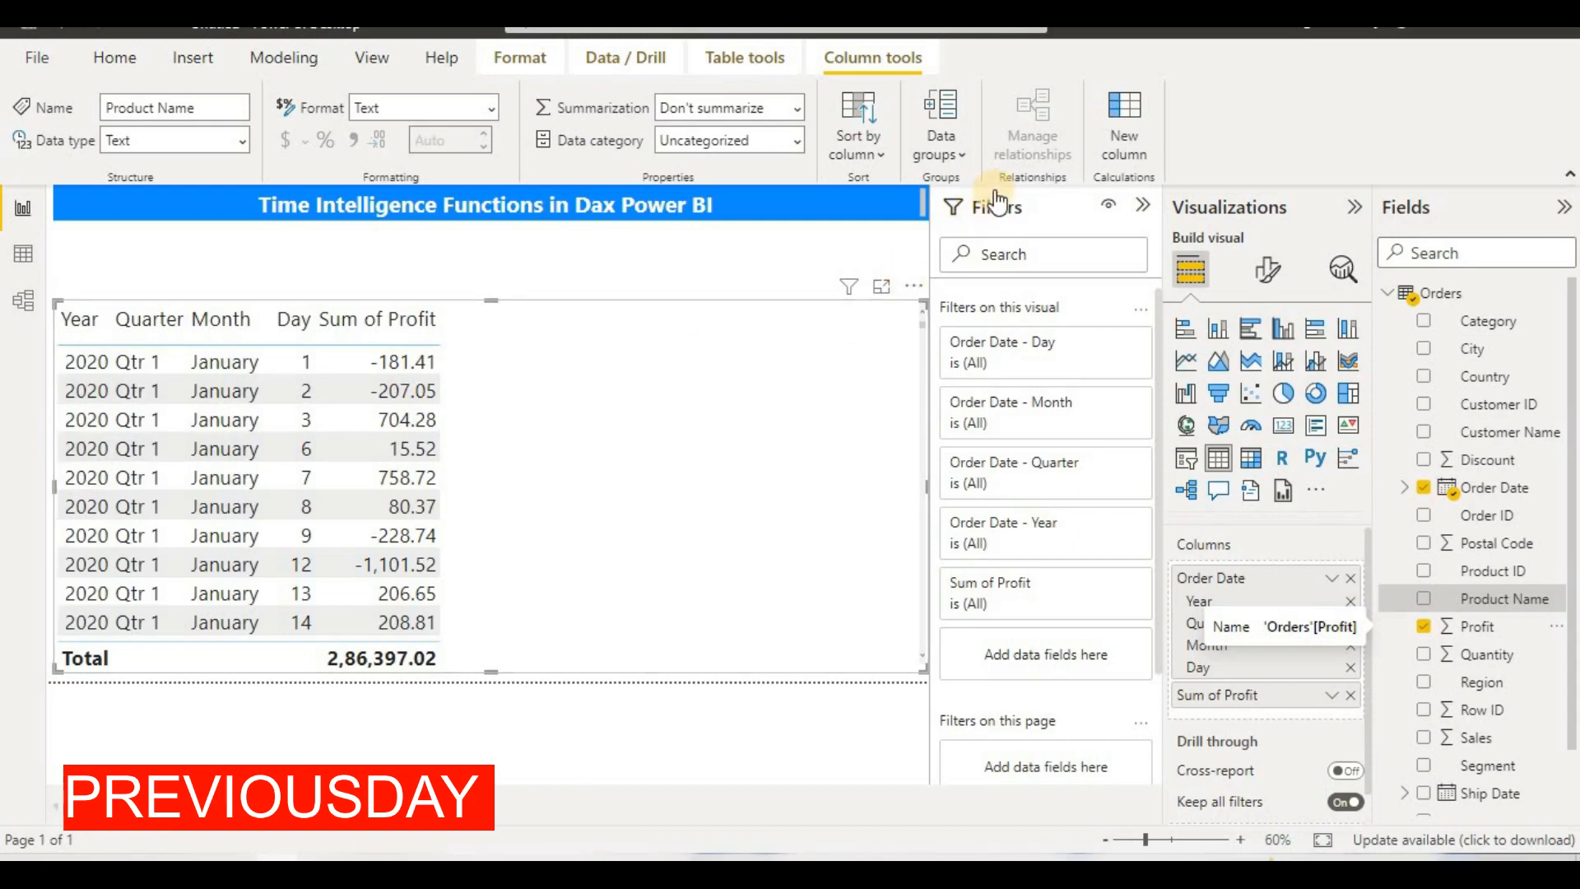
# Create a measure in Orders named "preivous day" and begin its formula with CALCULATE(sum(Orders[Profit]
pyautogui.click(306, 60)
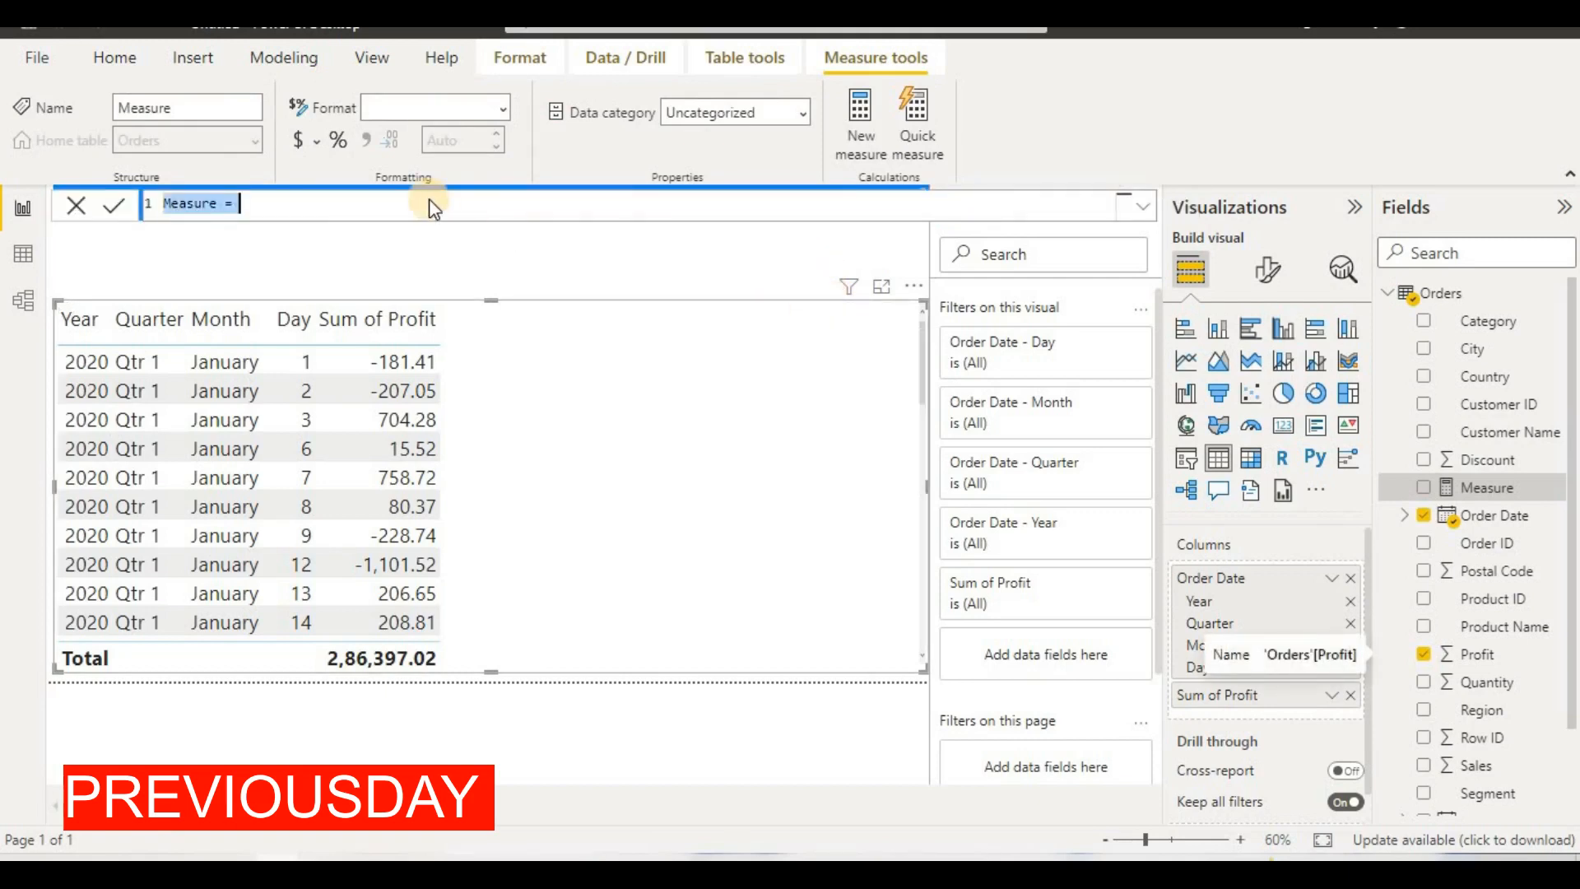
pyautogui.press('BackSpace')
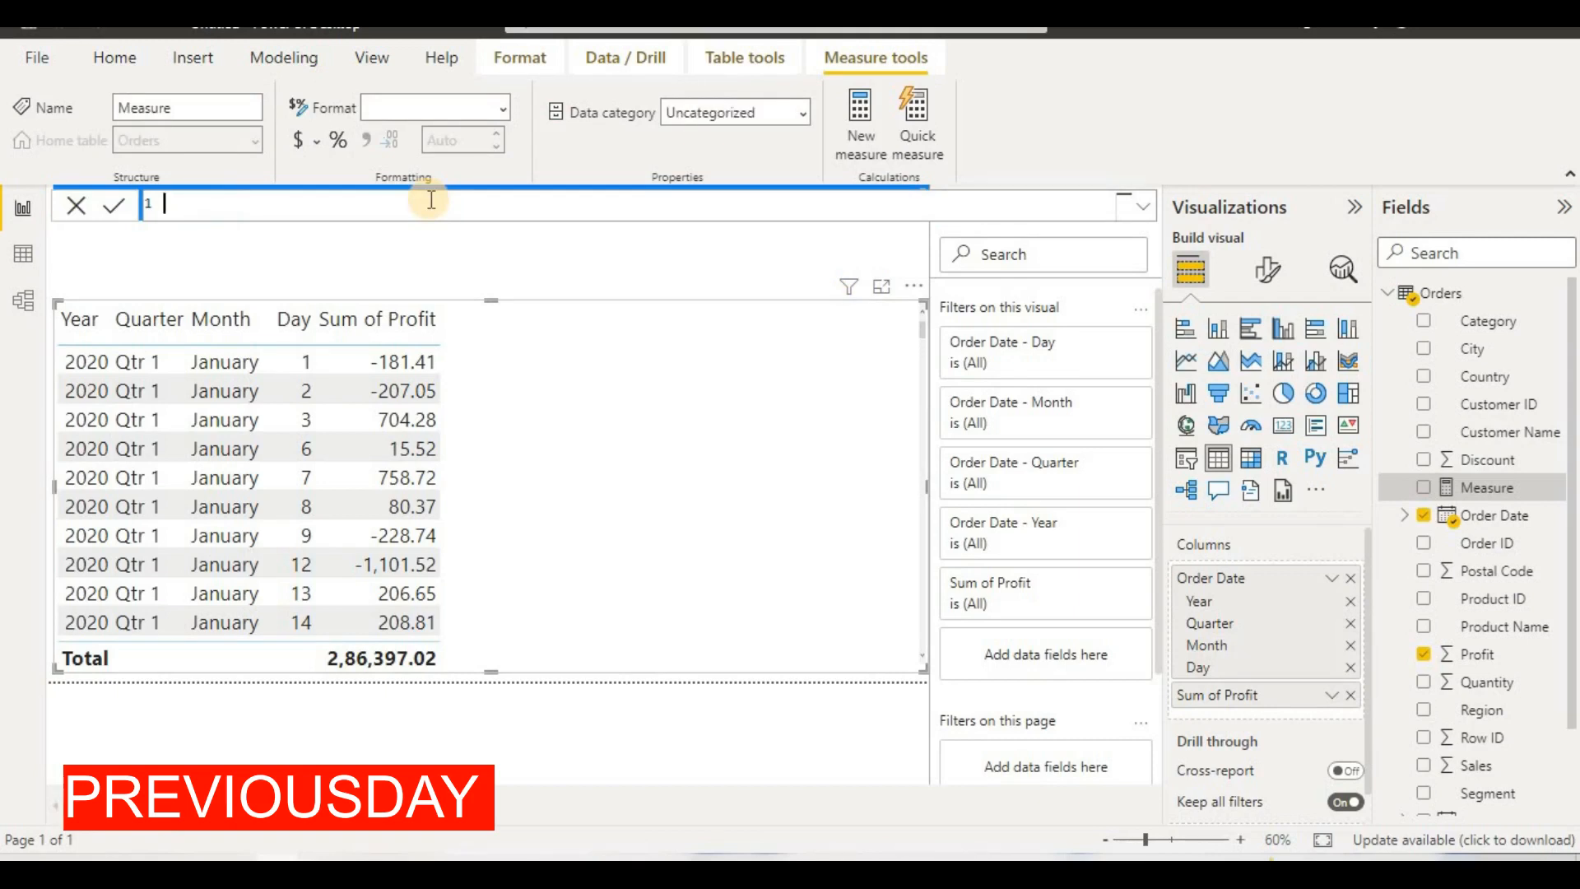
pyautogui.write('preivous day=cal')
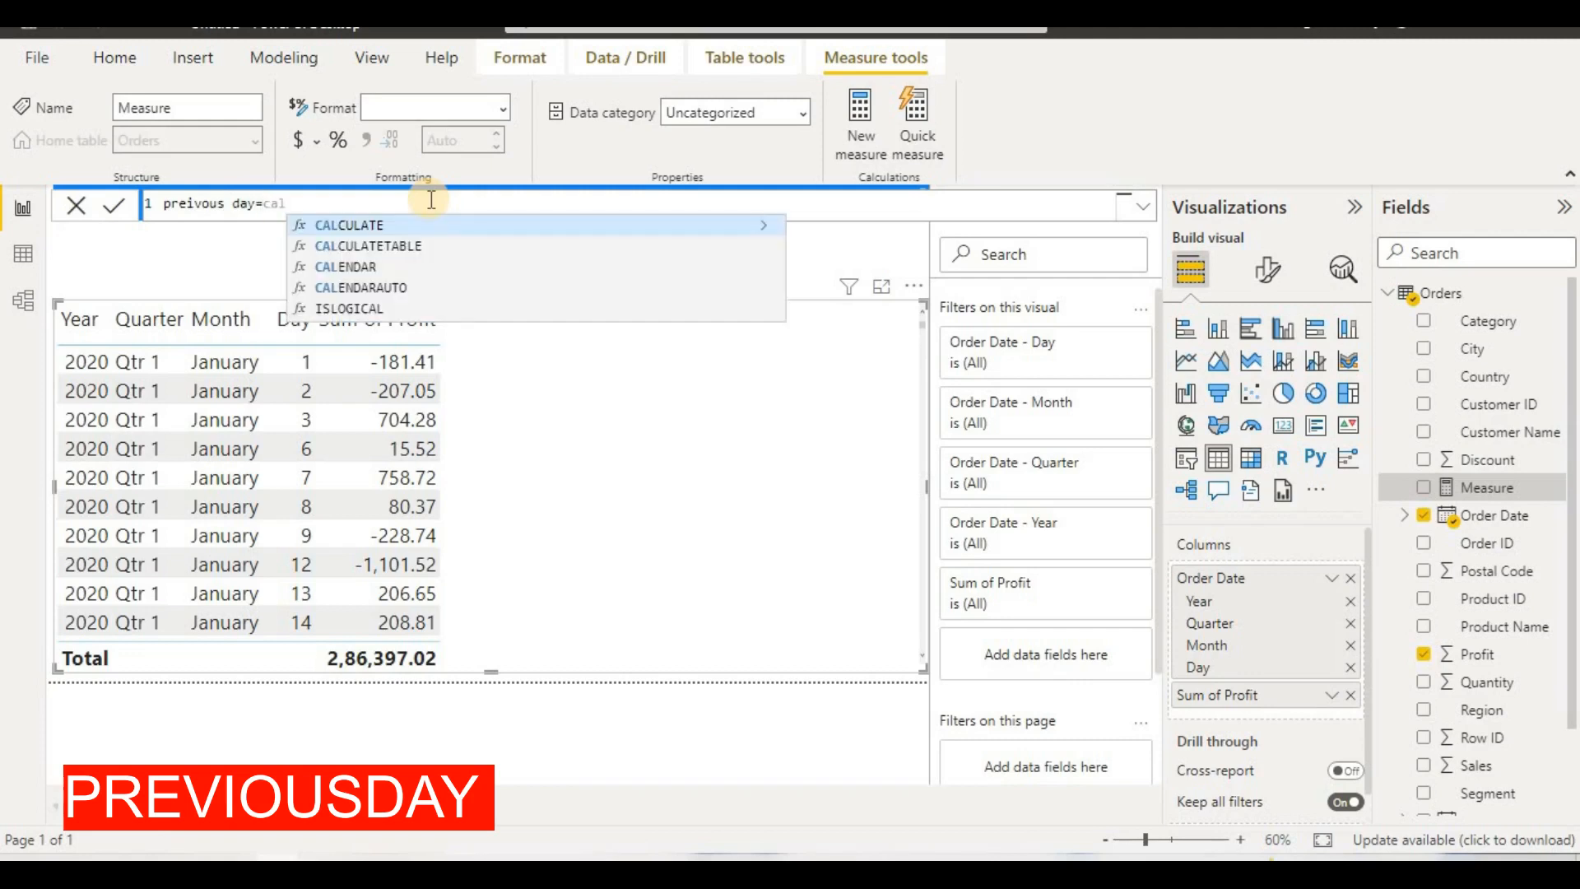
pyautogui.click(447, 233)
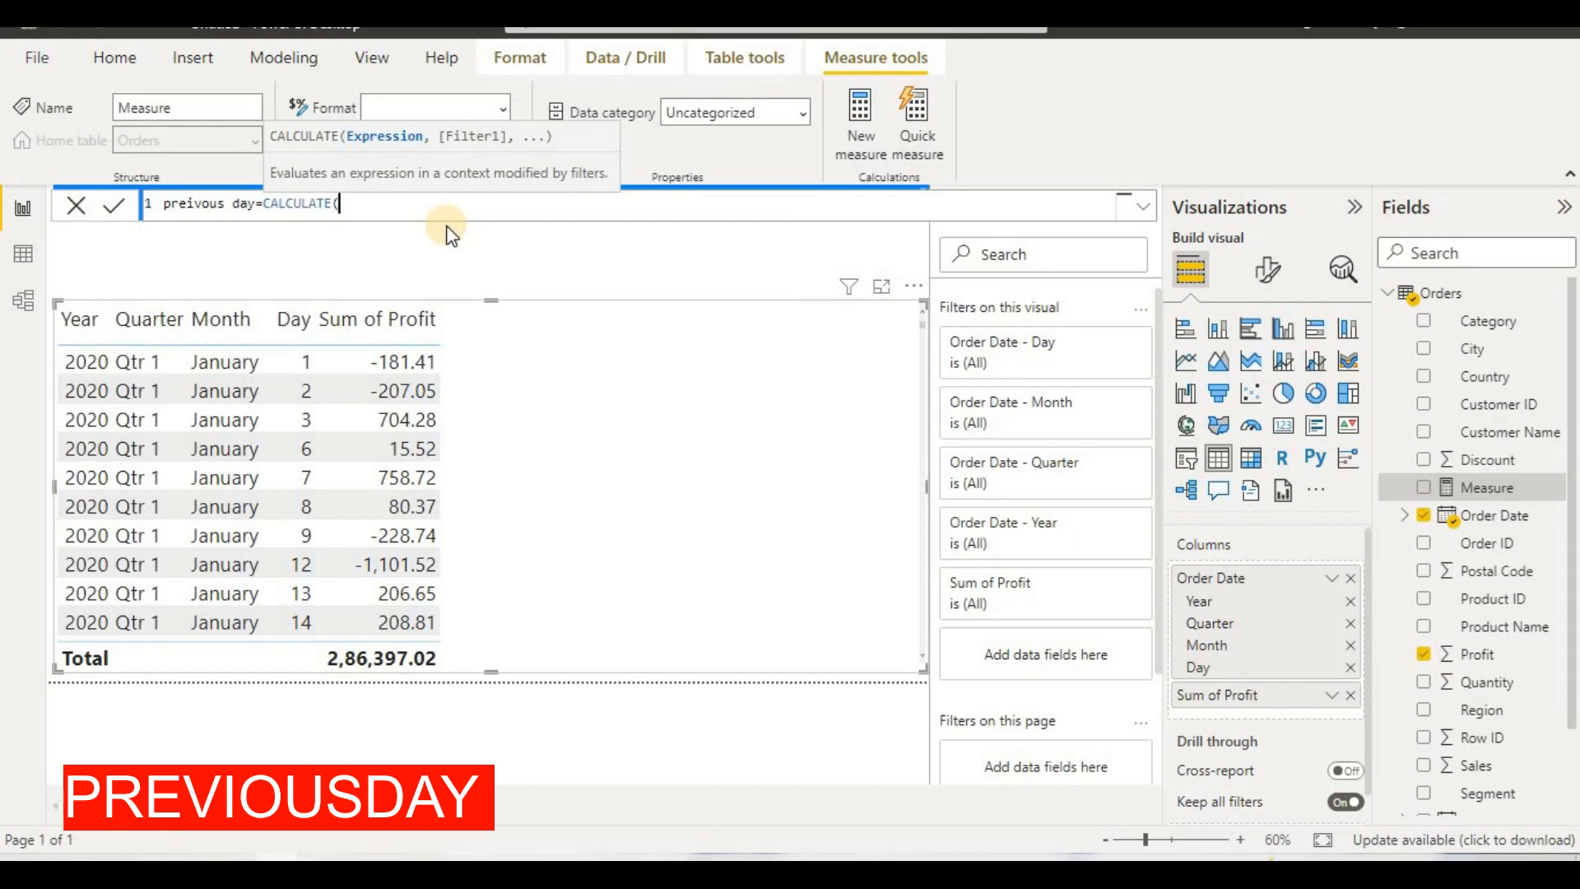
pyautogui.write('sm')
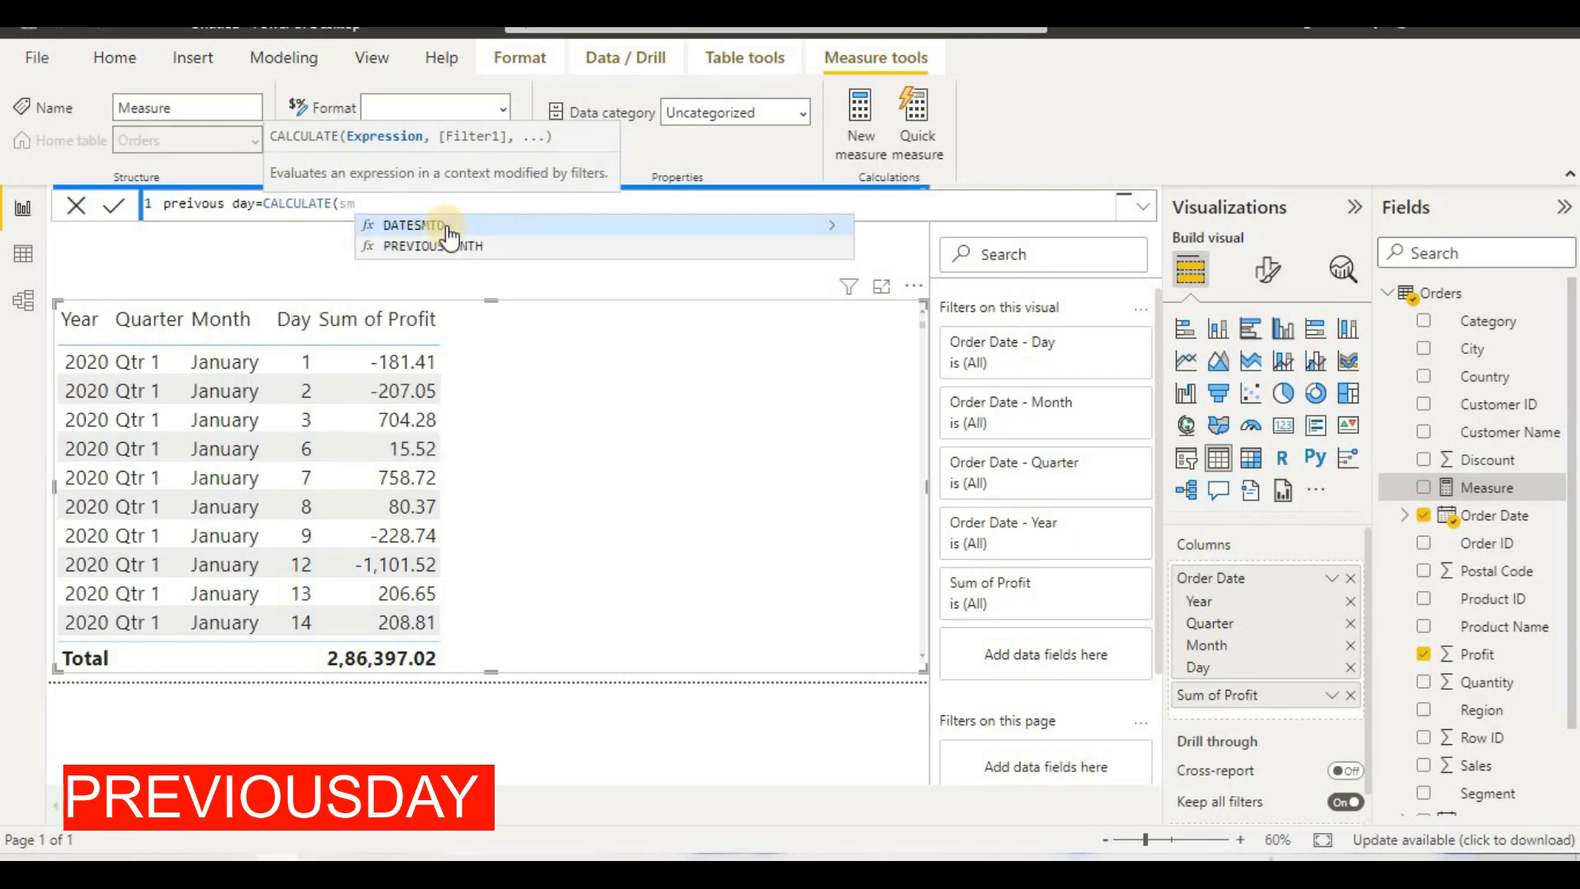
pyautogui.press('BackSpace')
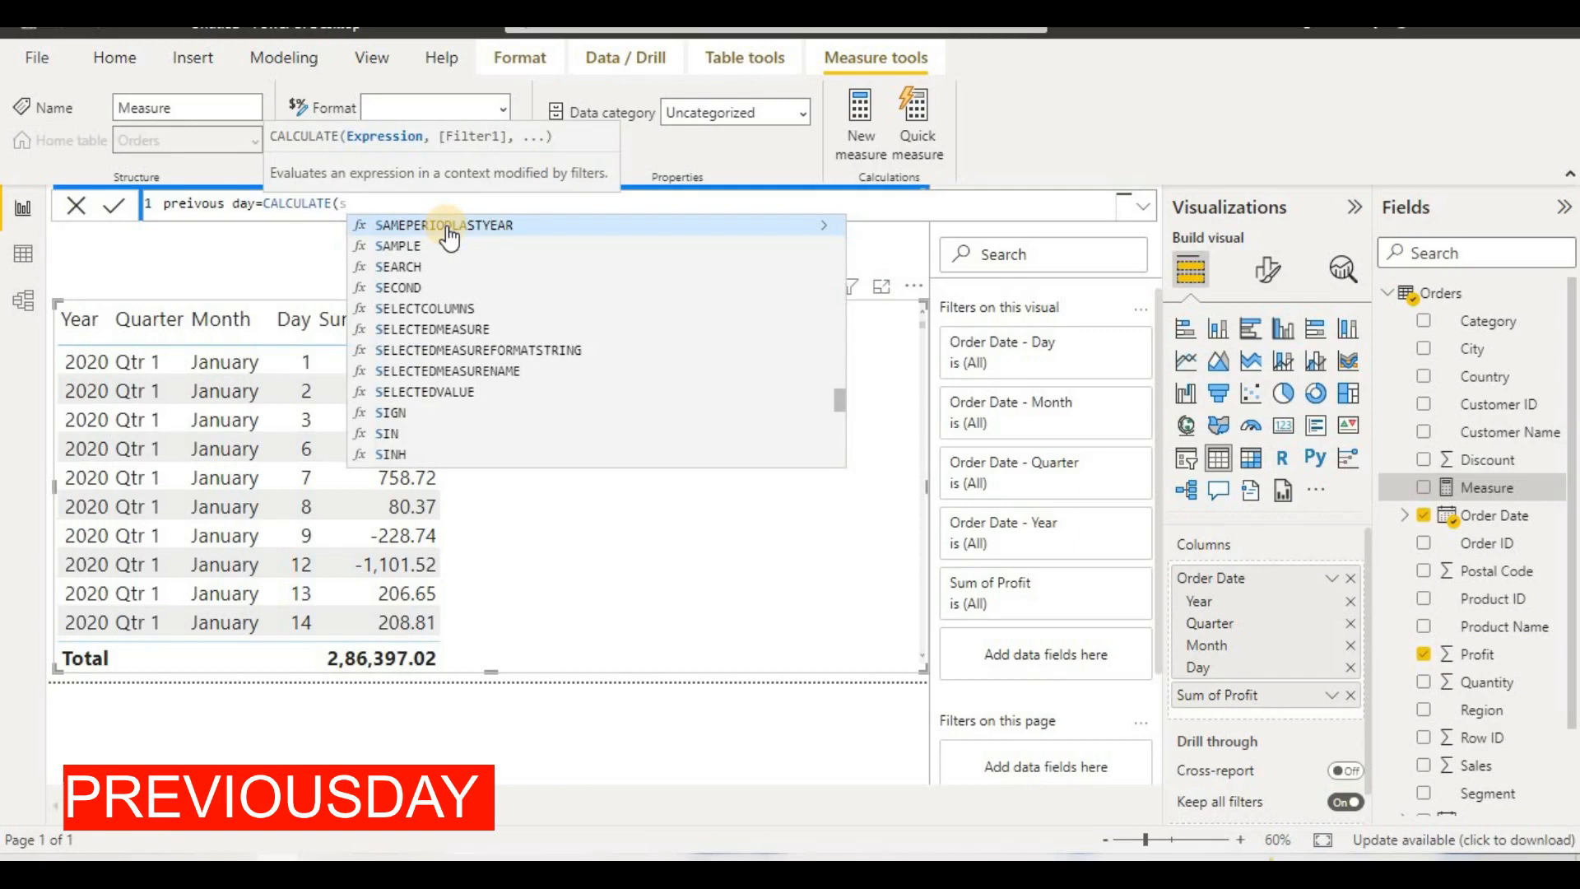
pyautogui.write('um')
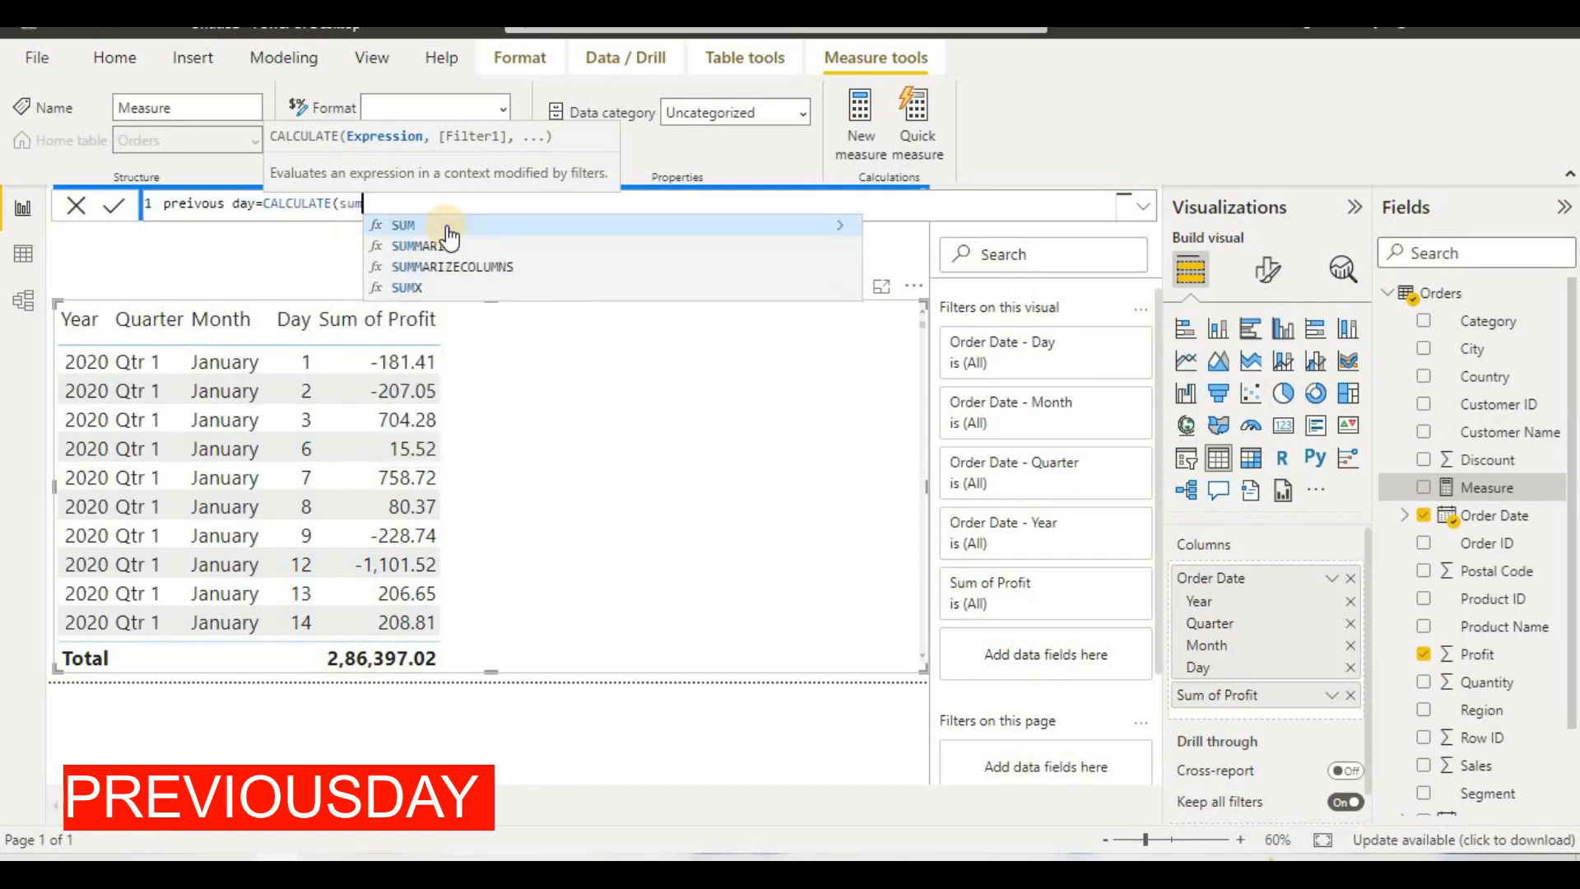
pyautogui.write('(order')
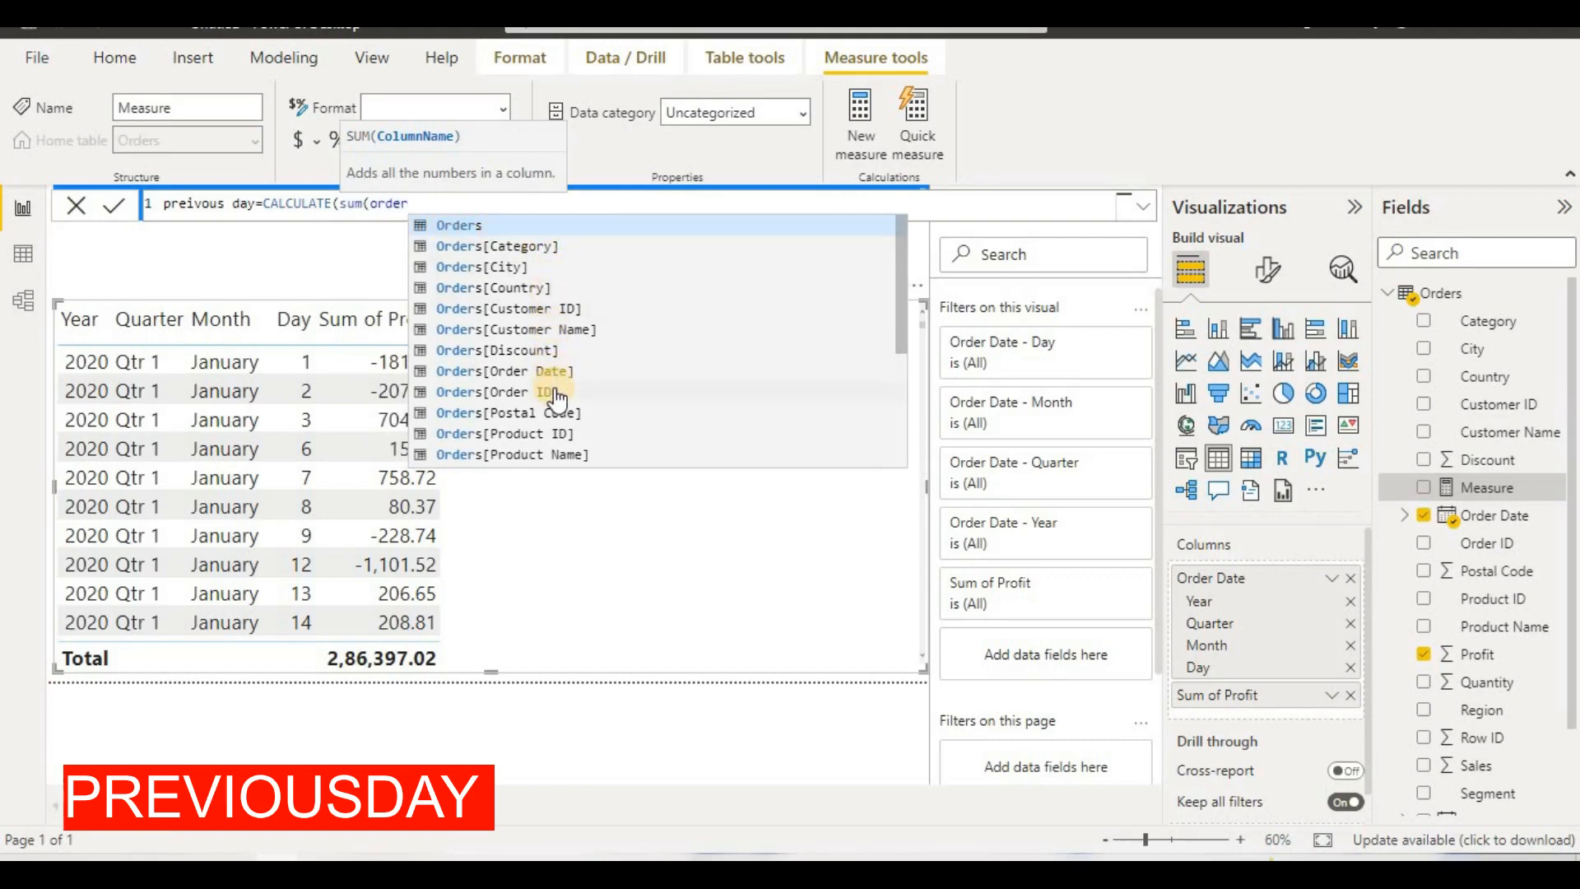
pyautogui.scroll(-1, 557, 398)
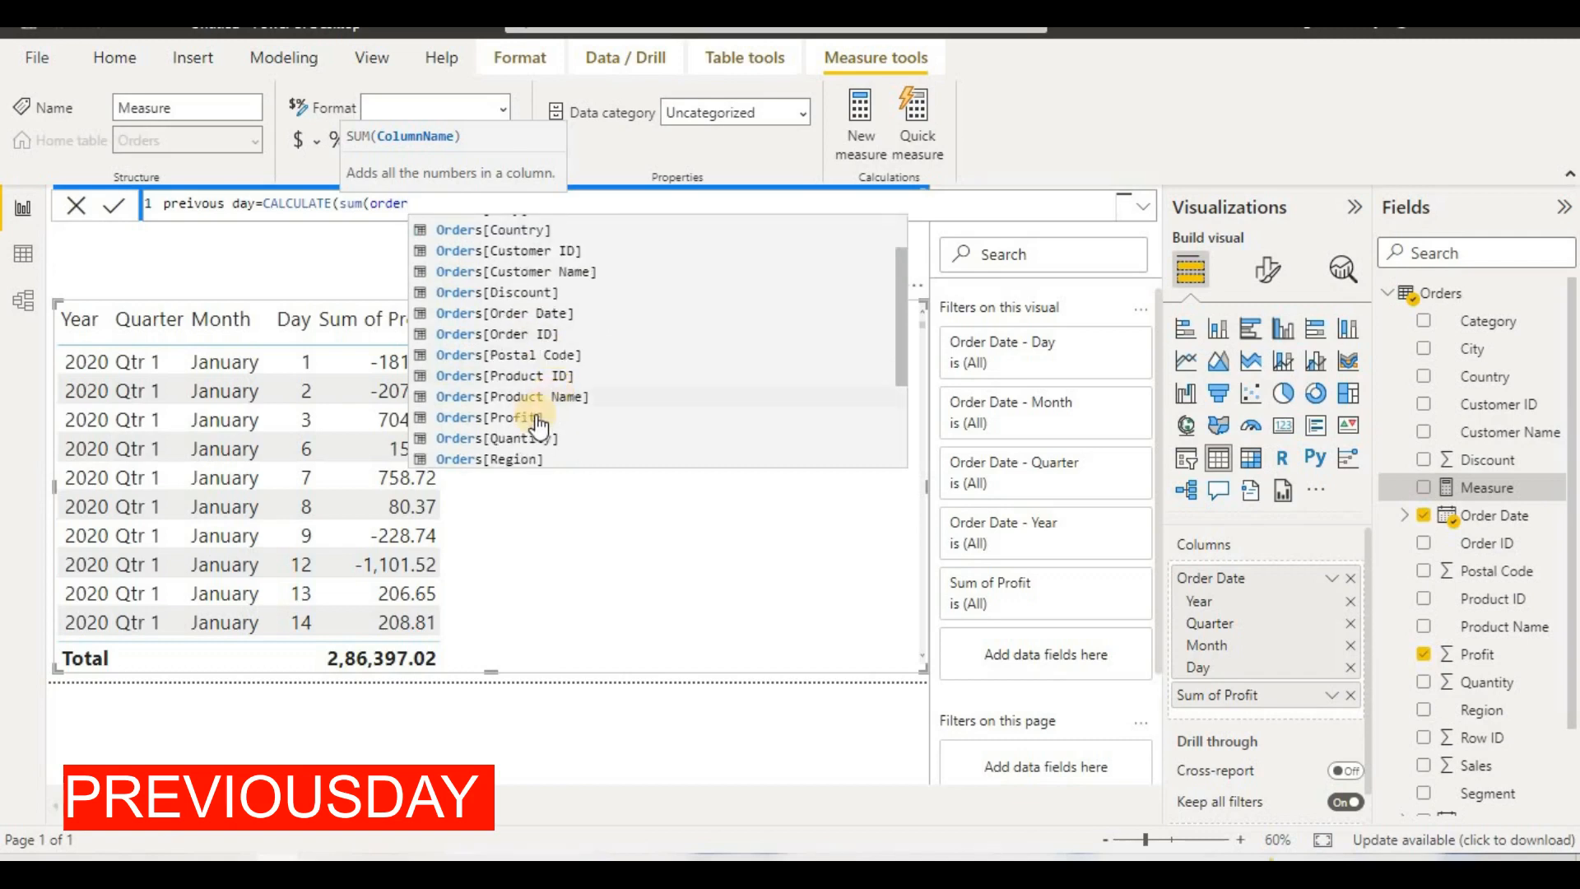
pyautogui.click(553, 416)
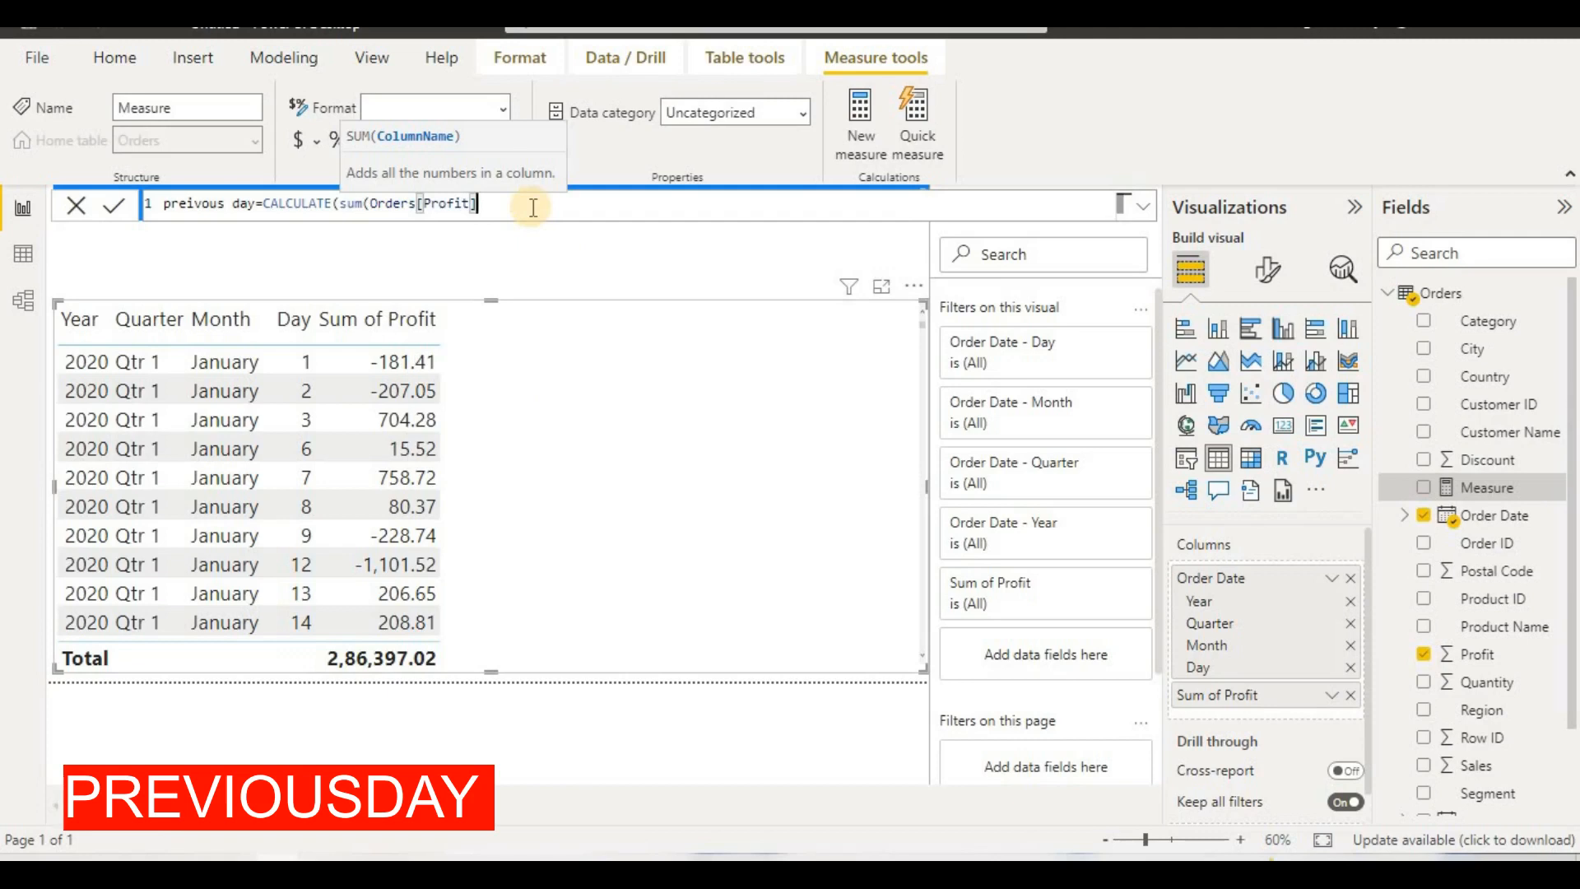
# Add a PREVIOUSDAY filter on Orders[Order Date] to the measure's CALCULATE formula
pyautogui.write(',prei')
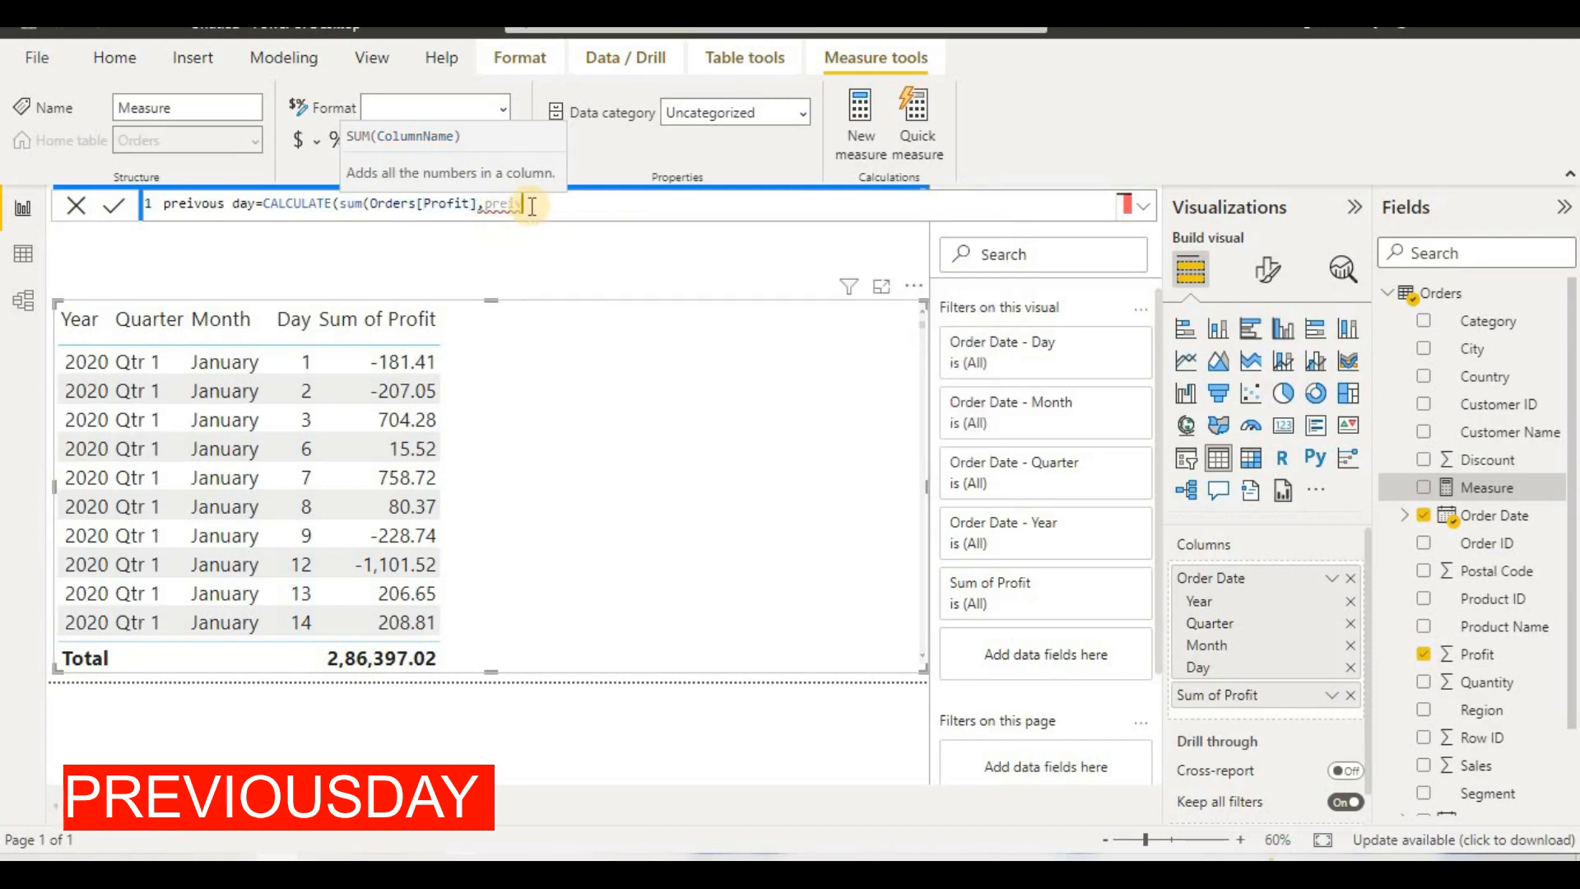
pyautogui.press('BackSpace')
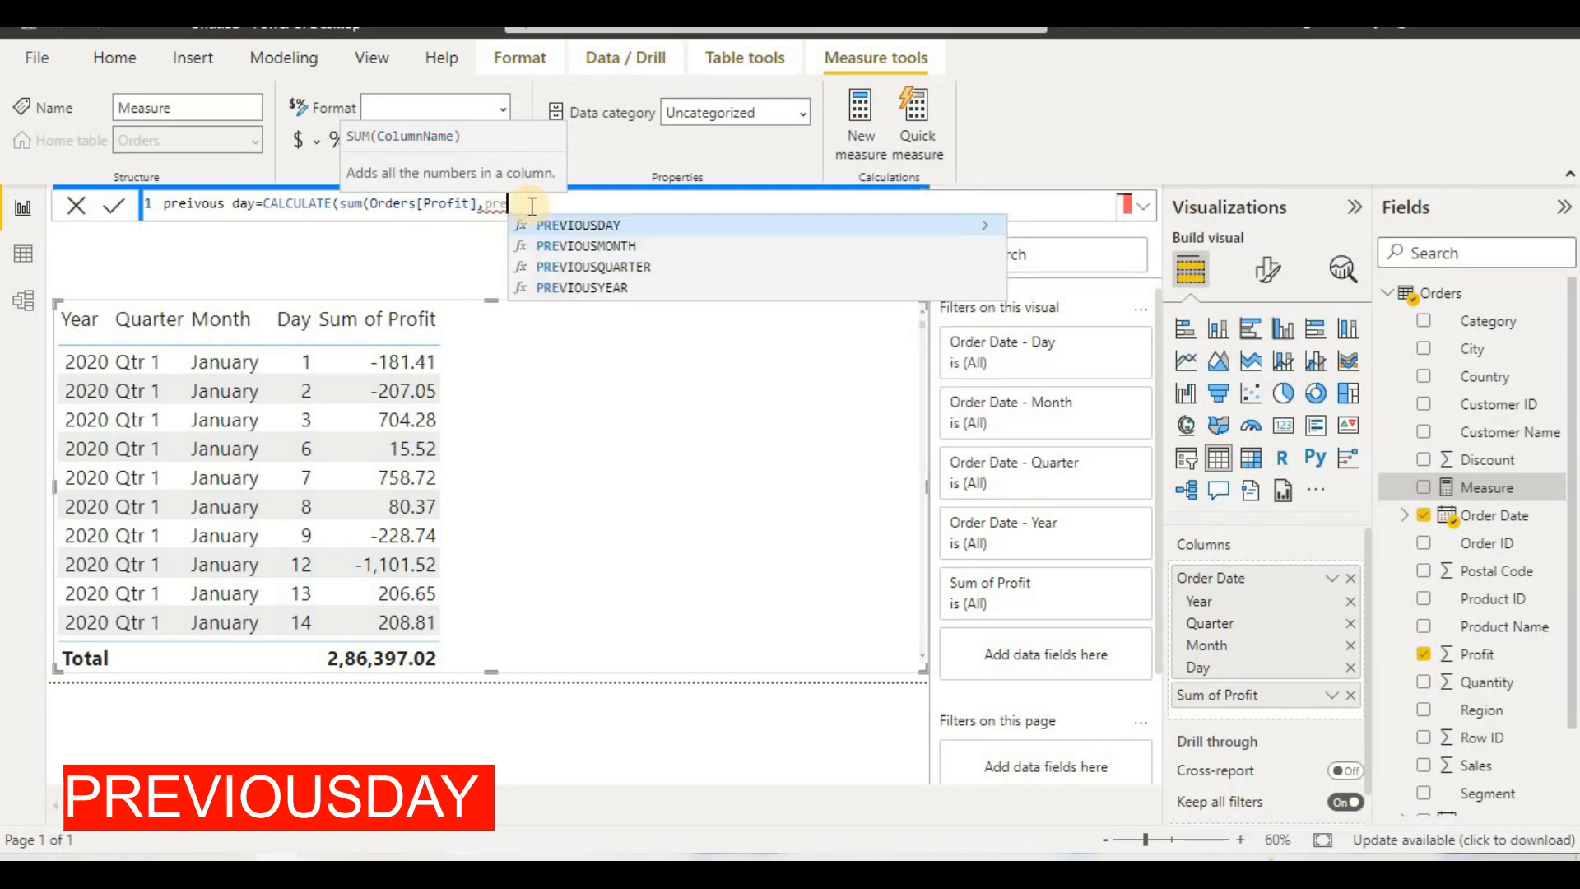
pyautogui.click(594, 233)
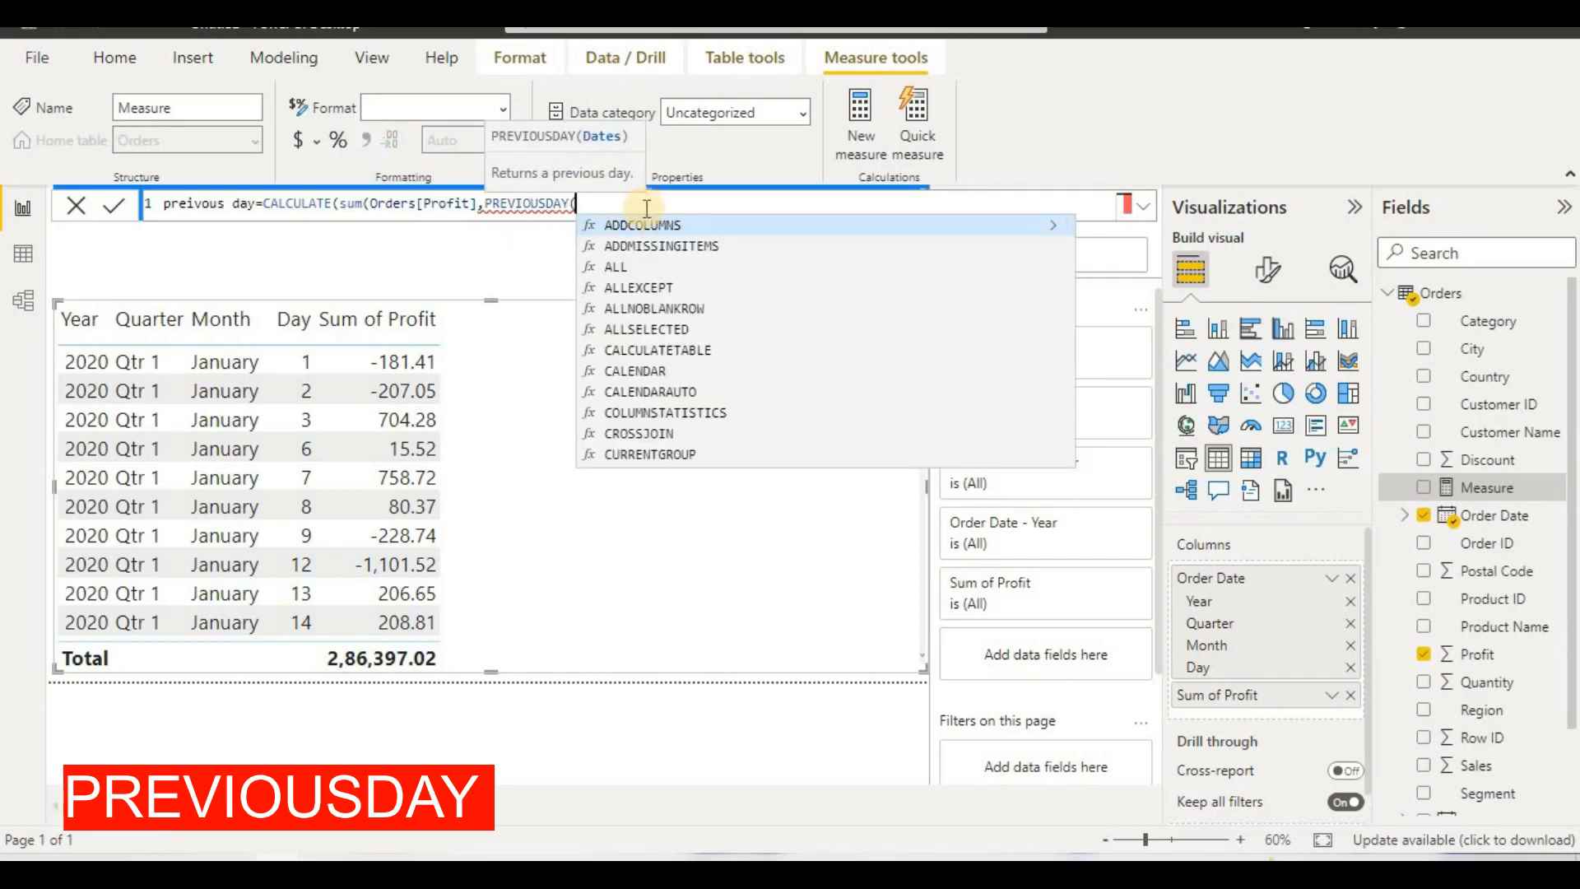
pyautogui.write('(or')
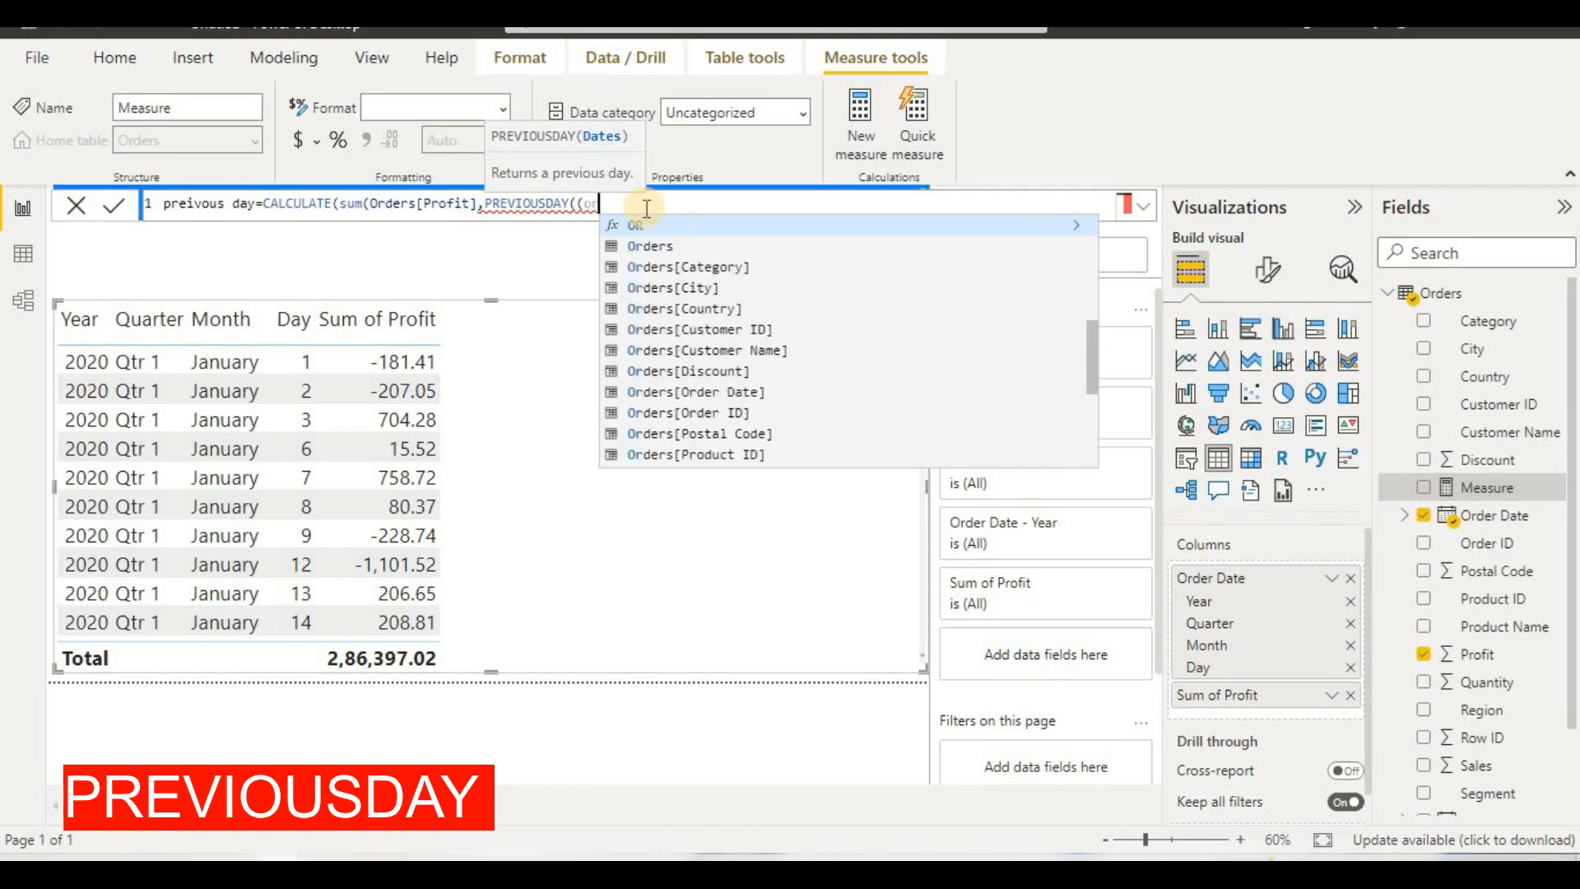
pyautogui.write('der')
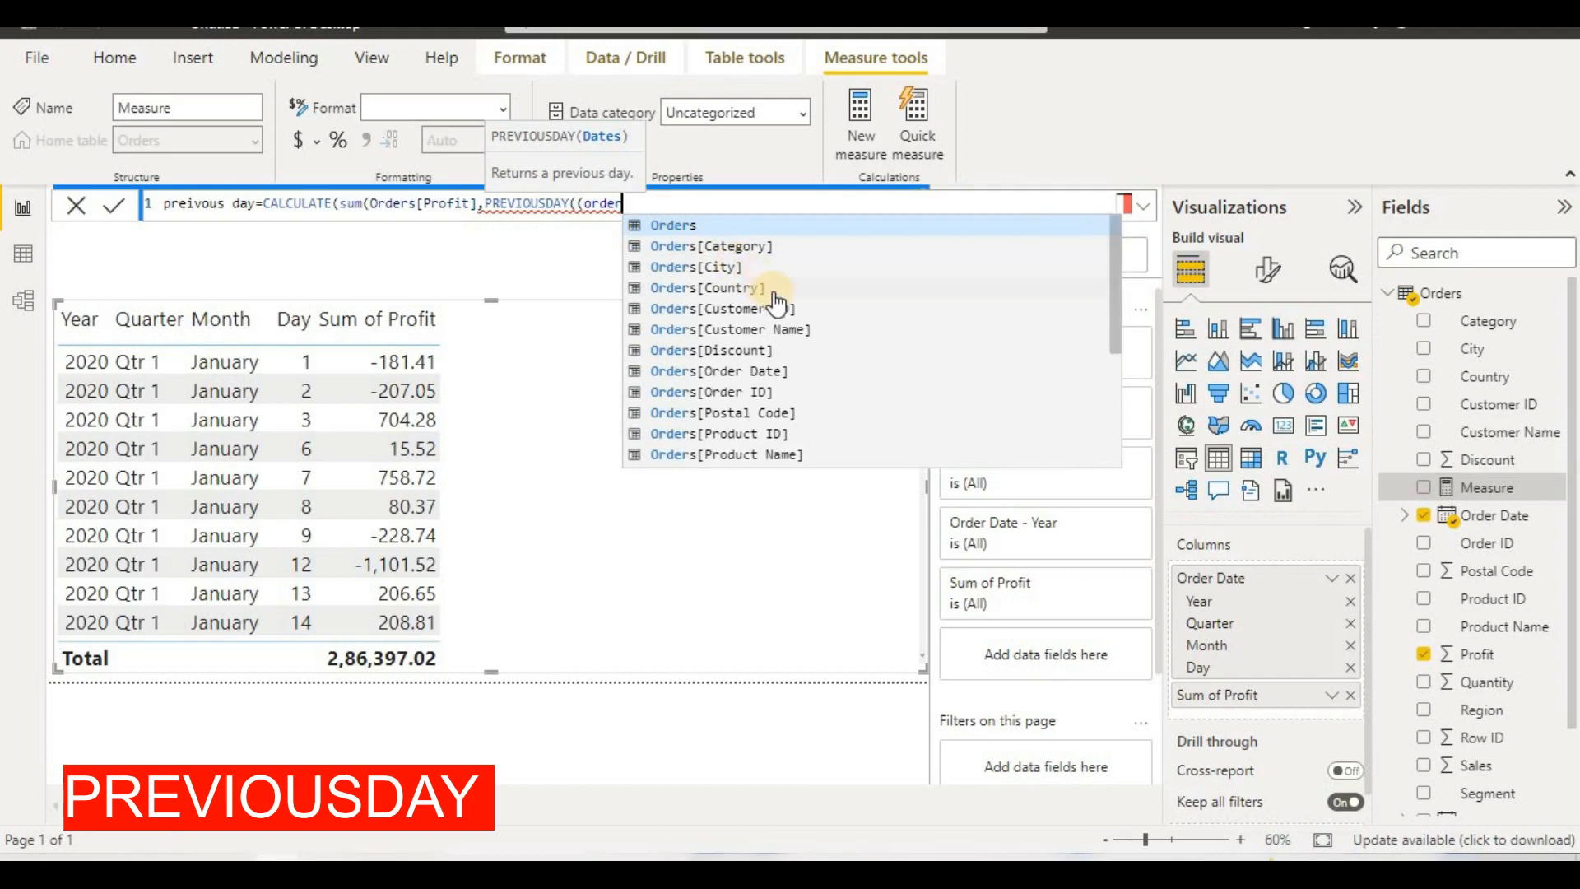
pyautogui.click(774, 371)
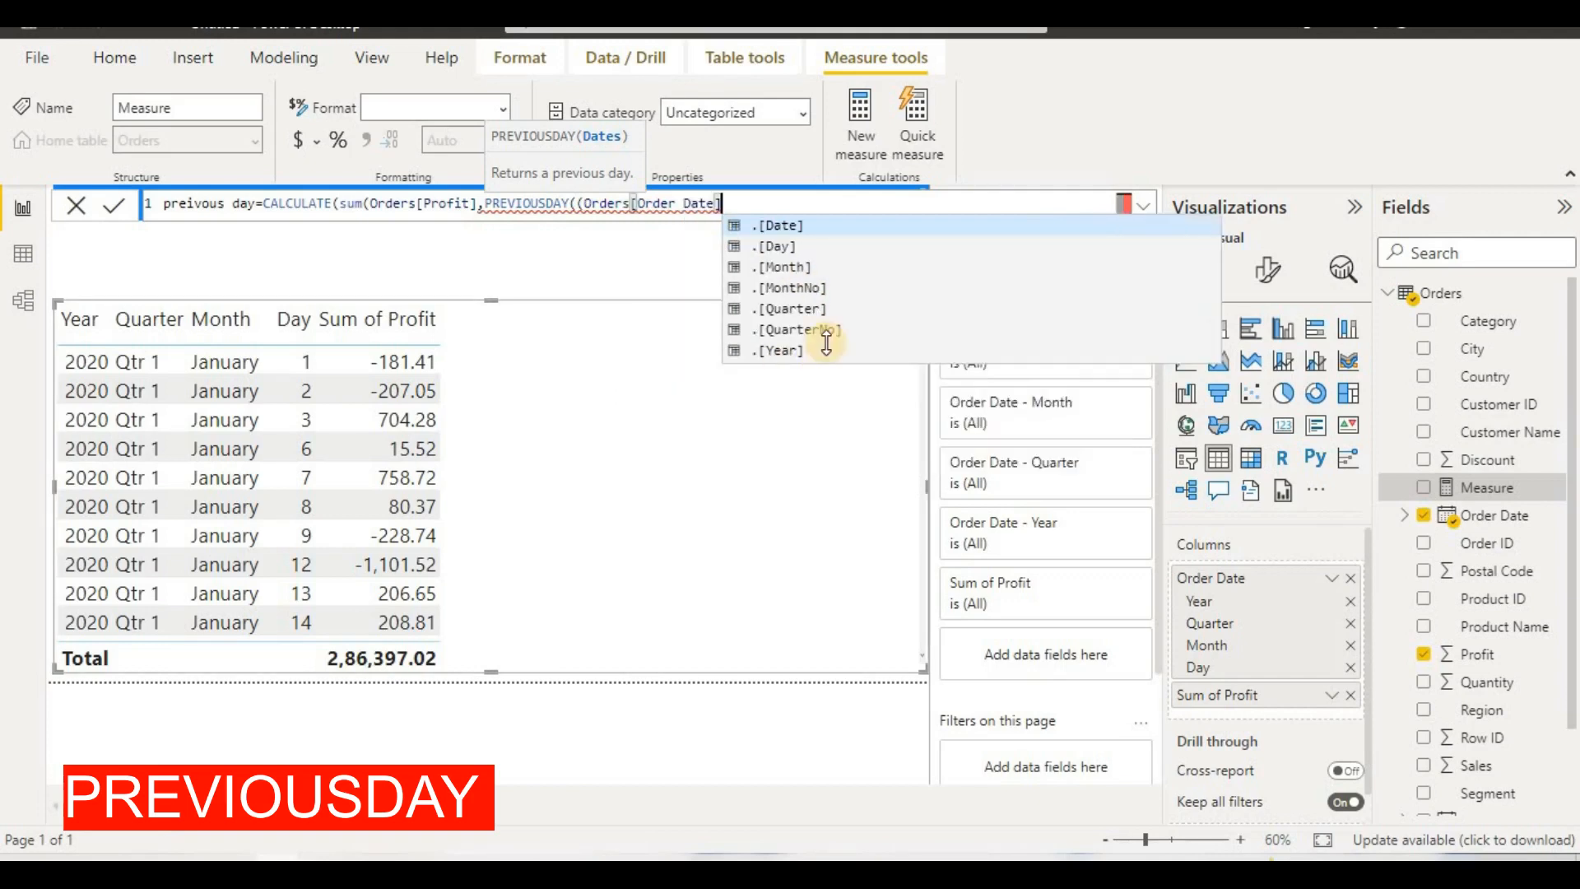
pyautogui.write('.date')
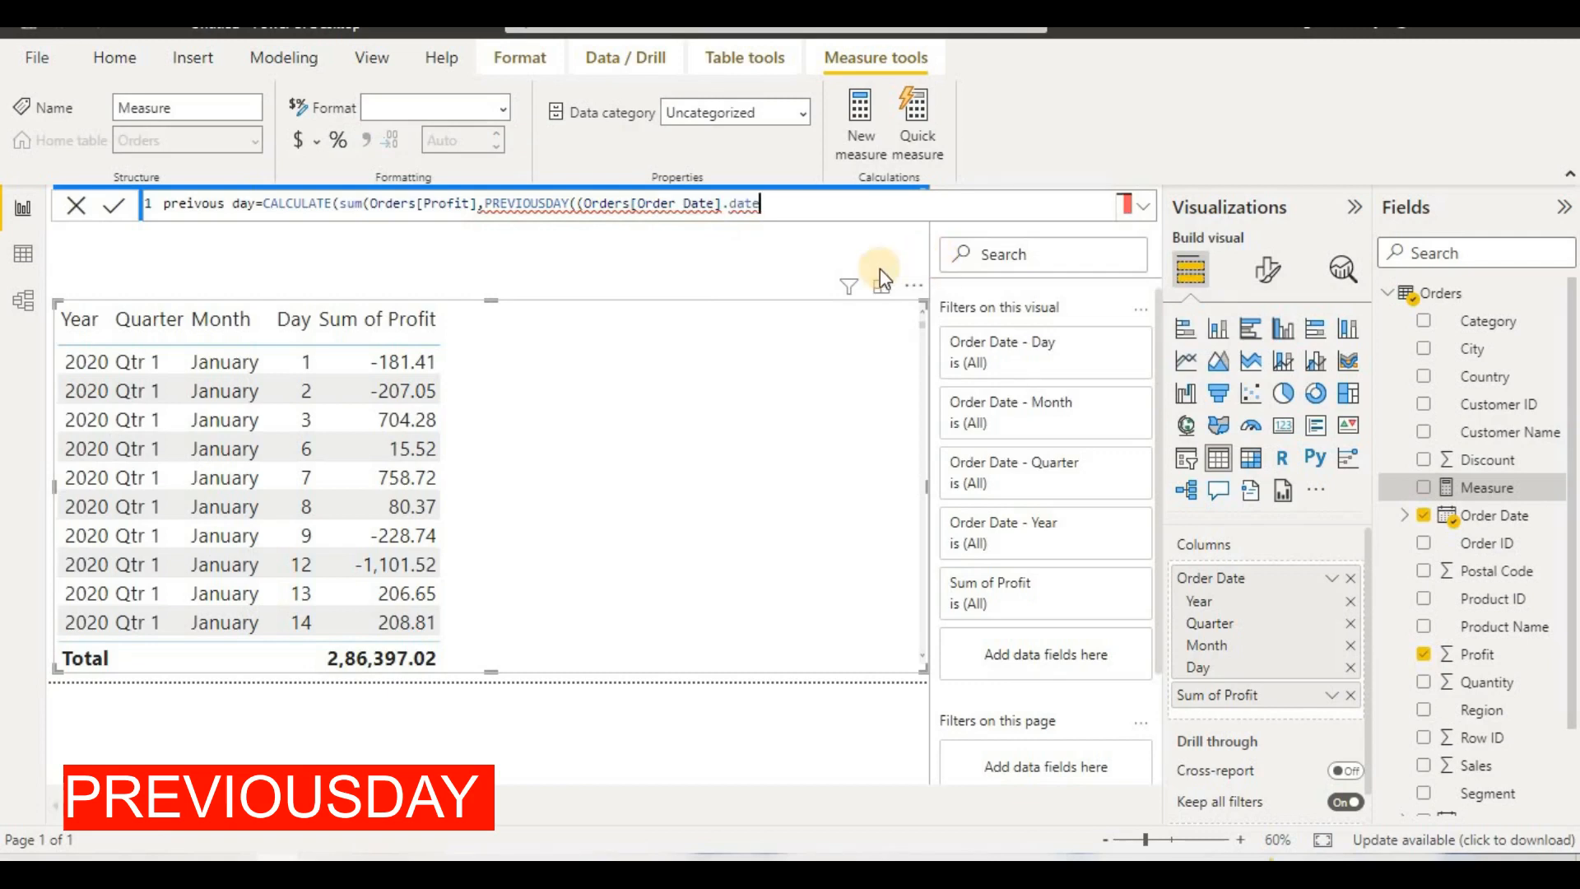
# Close the SUM parenthesis after Orders[Profit] and set the PREVIOUSDAY argument to Orders[Order Date].[Date]
pyautogui.click(481, 203)
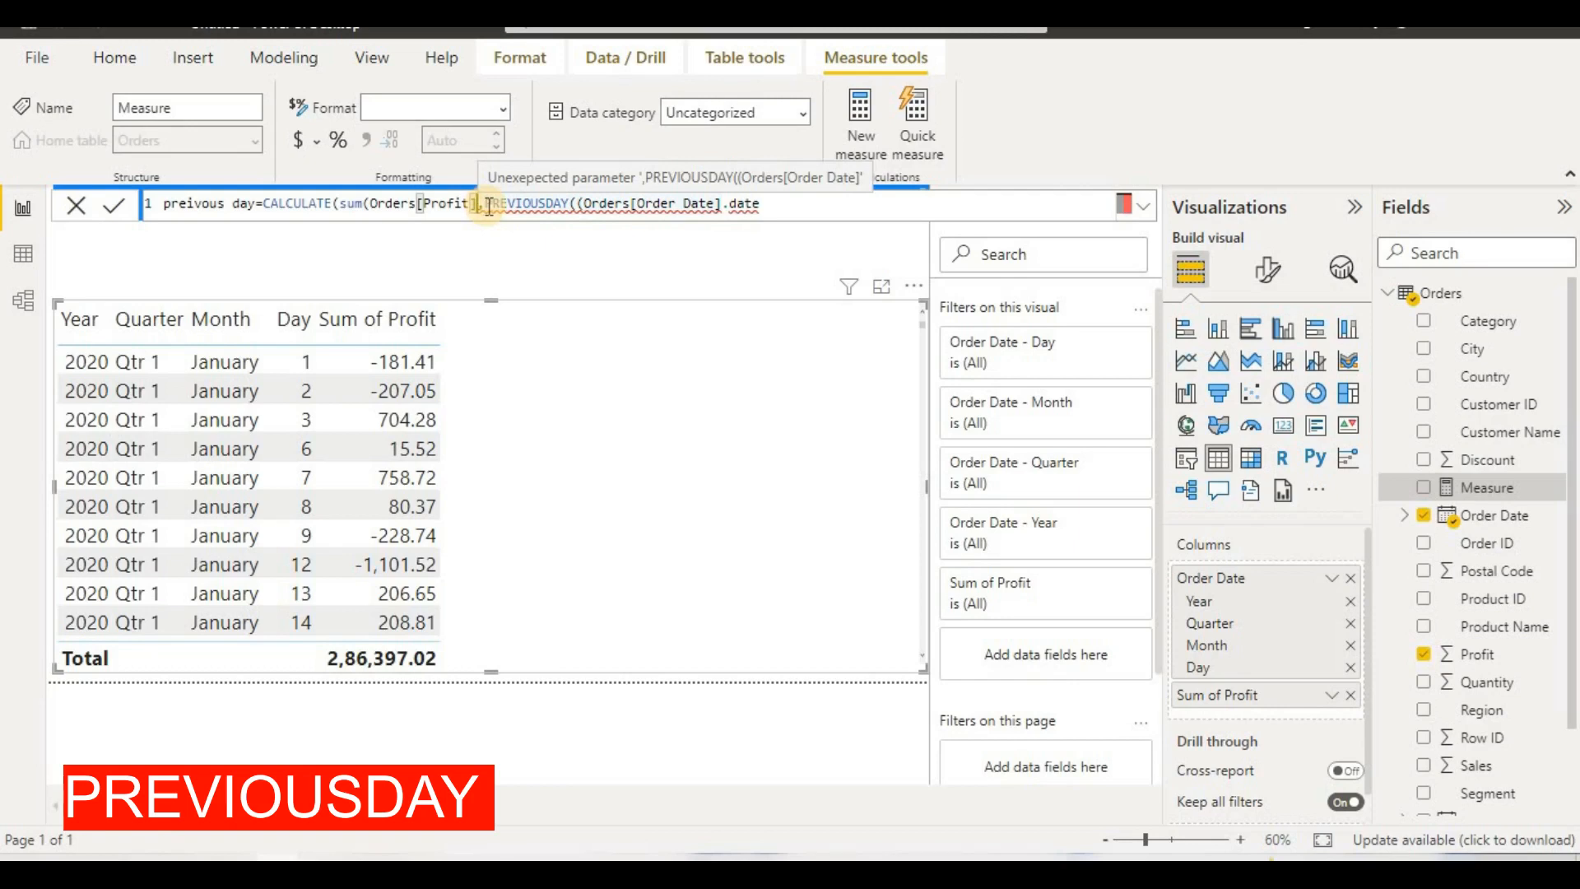
pyautogui.write(')')
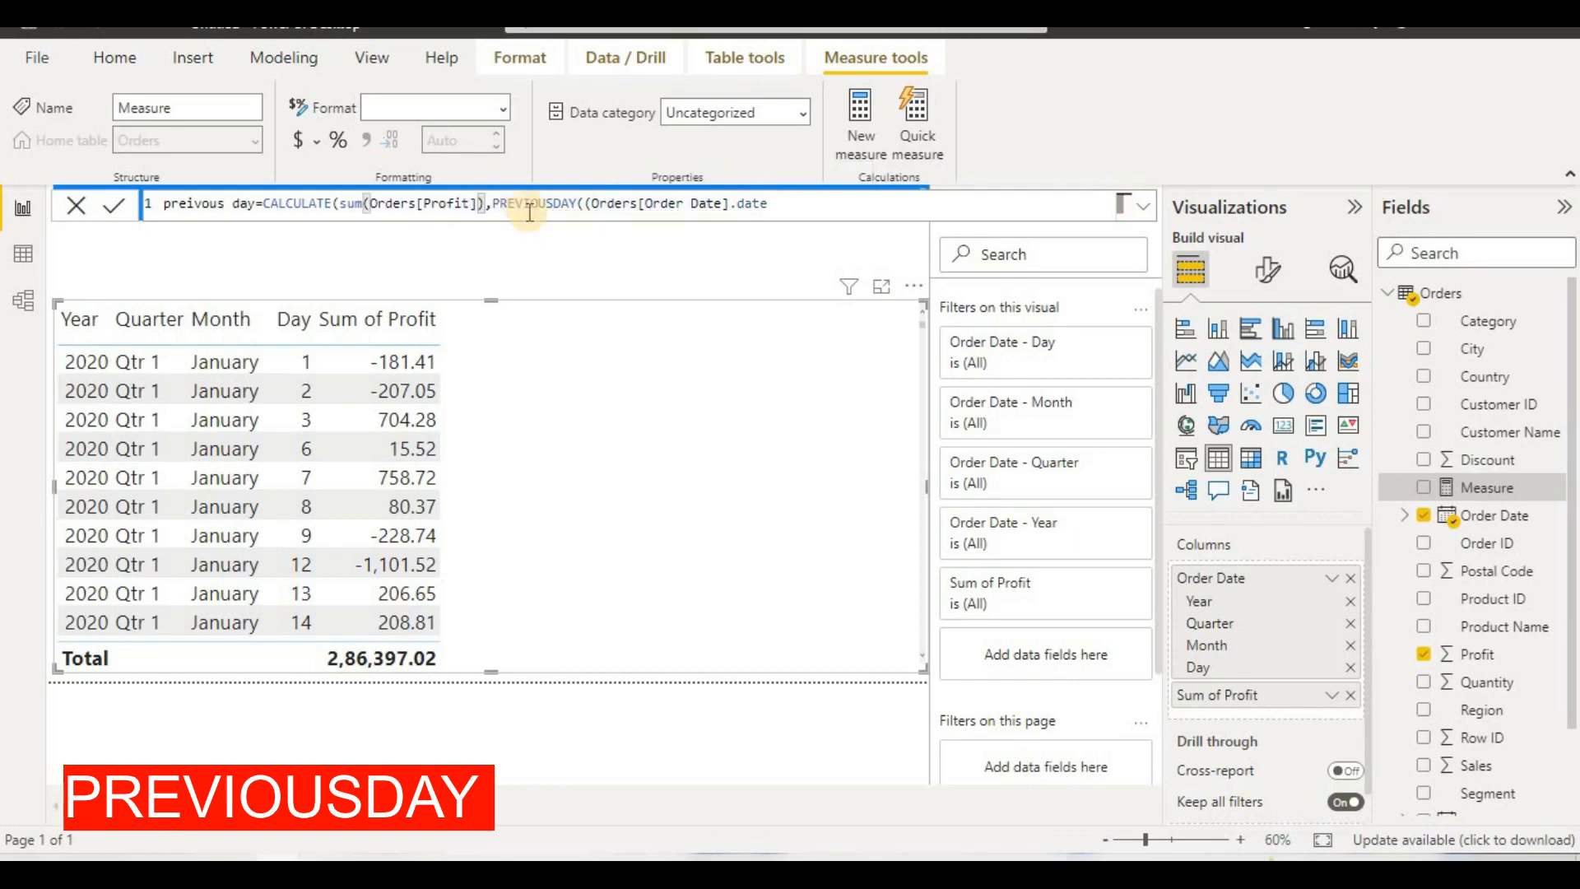
pyautogui.click(813, 201)
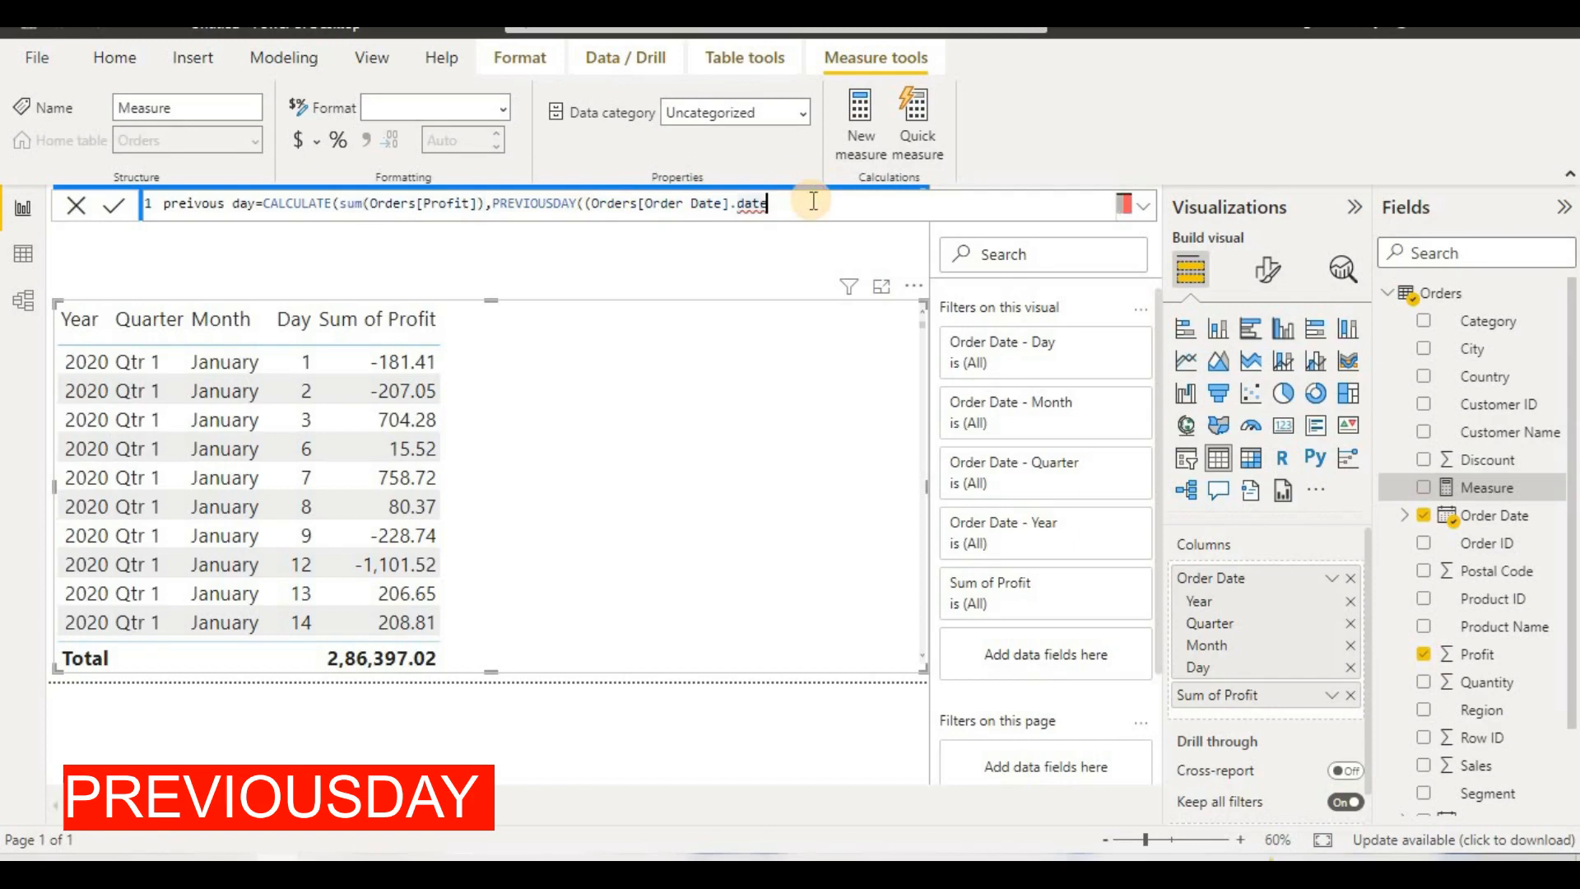
pyautogui.press('BackSpace')
pyautogui.press('BackSpace')
pyautogui.press('BackSpace')
pyautogui.press('BackSpace')
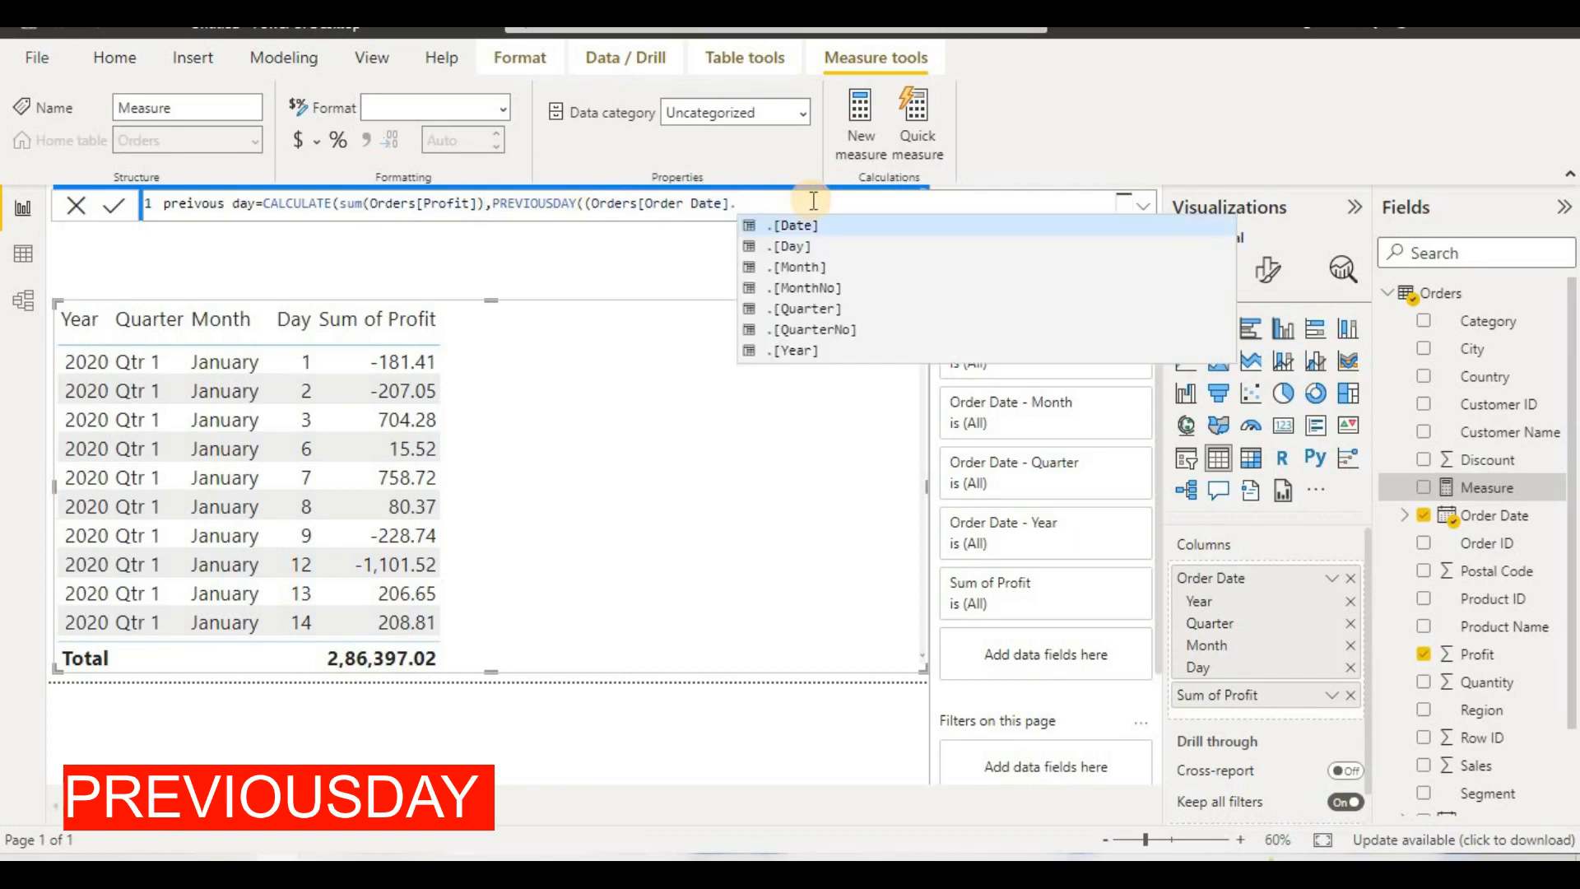
pyautogui.click(812, 226)
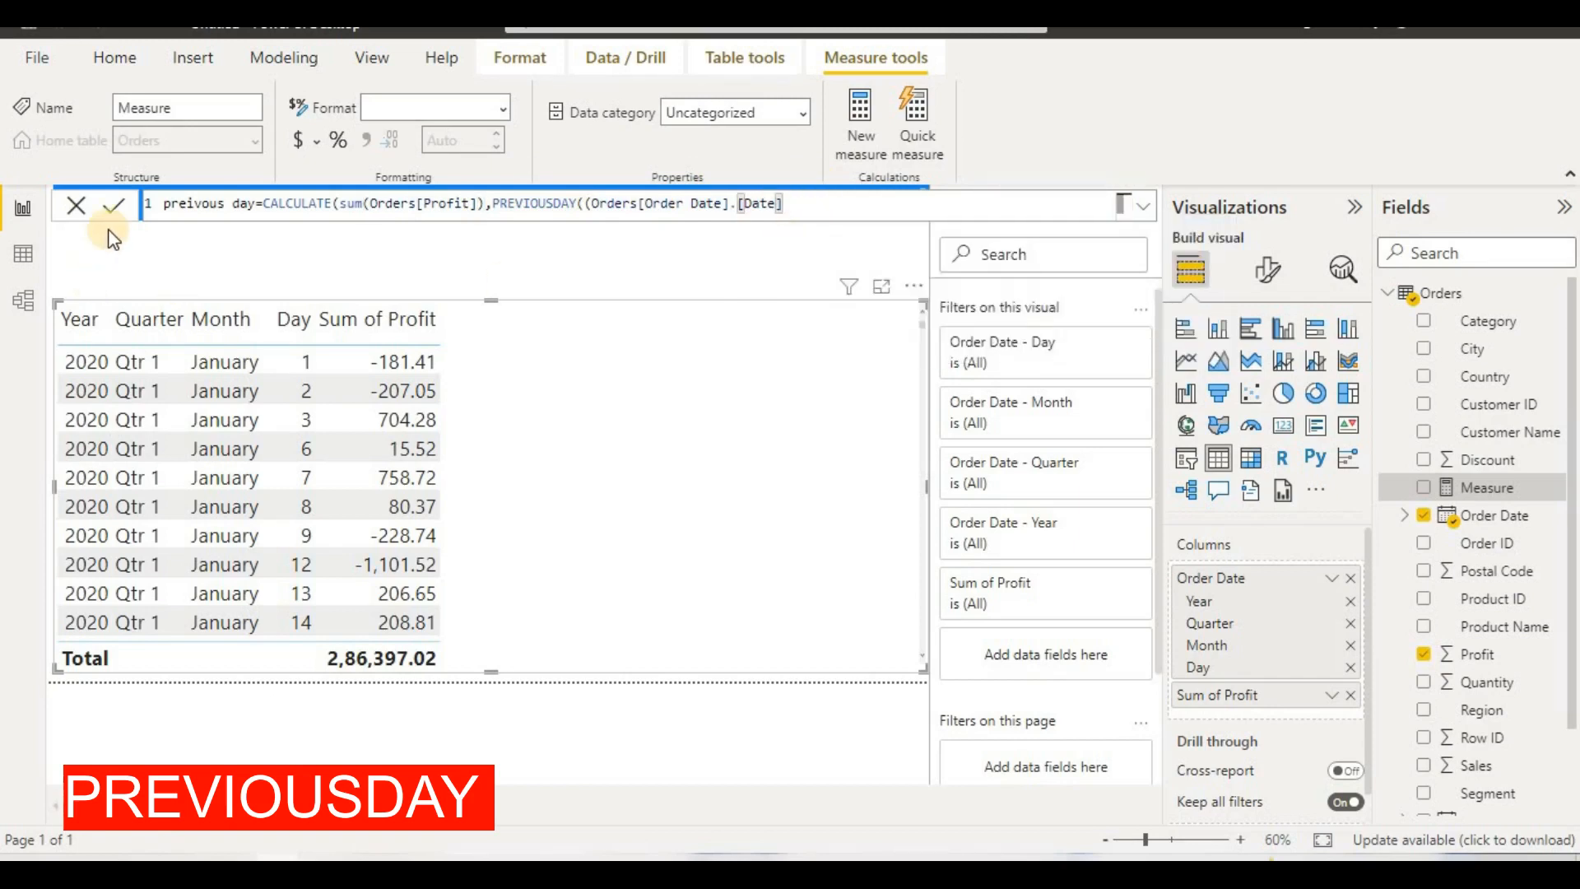
# Close and commit the "preivous day" formula, and add the measure as a column of the table visual
pyautogui.click(275, 209)
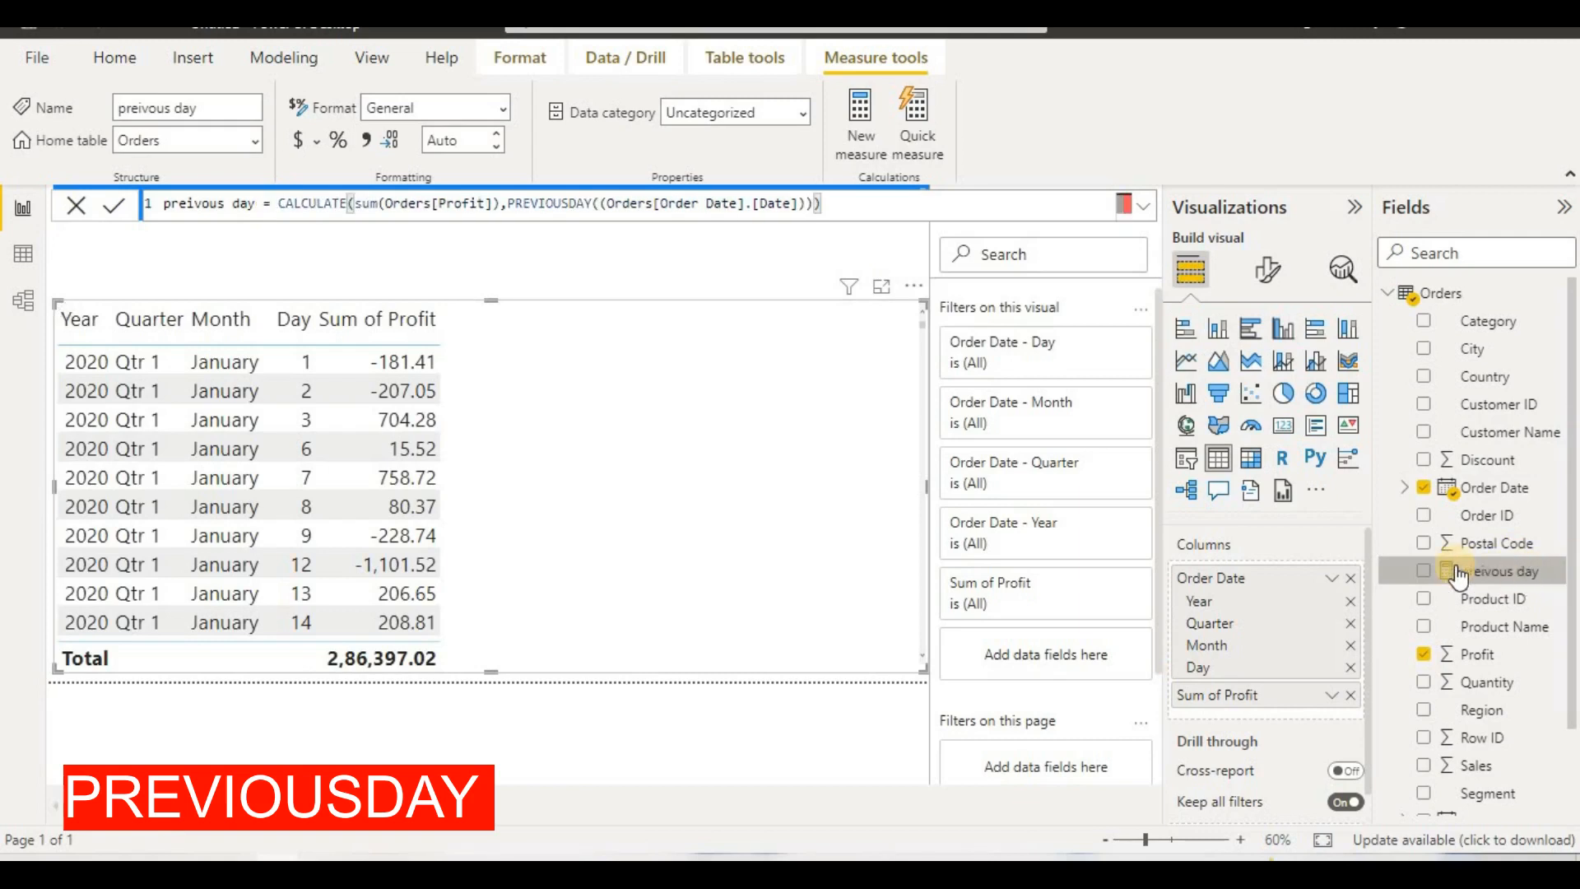
pyautogui.moveTo(1446, 572); pyautogui.dragTo(528, 377)
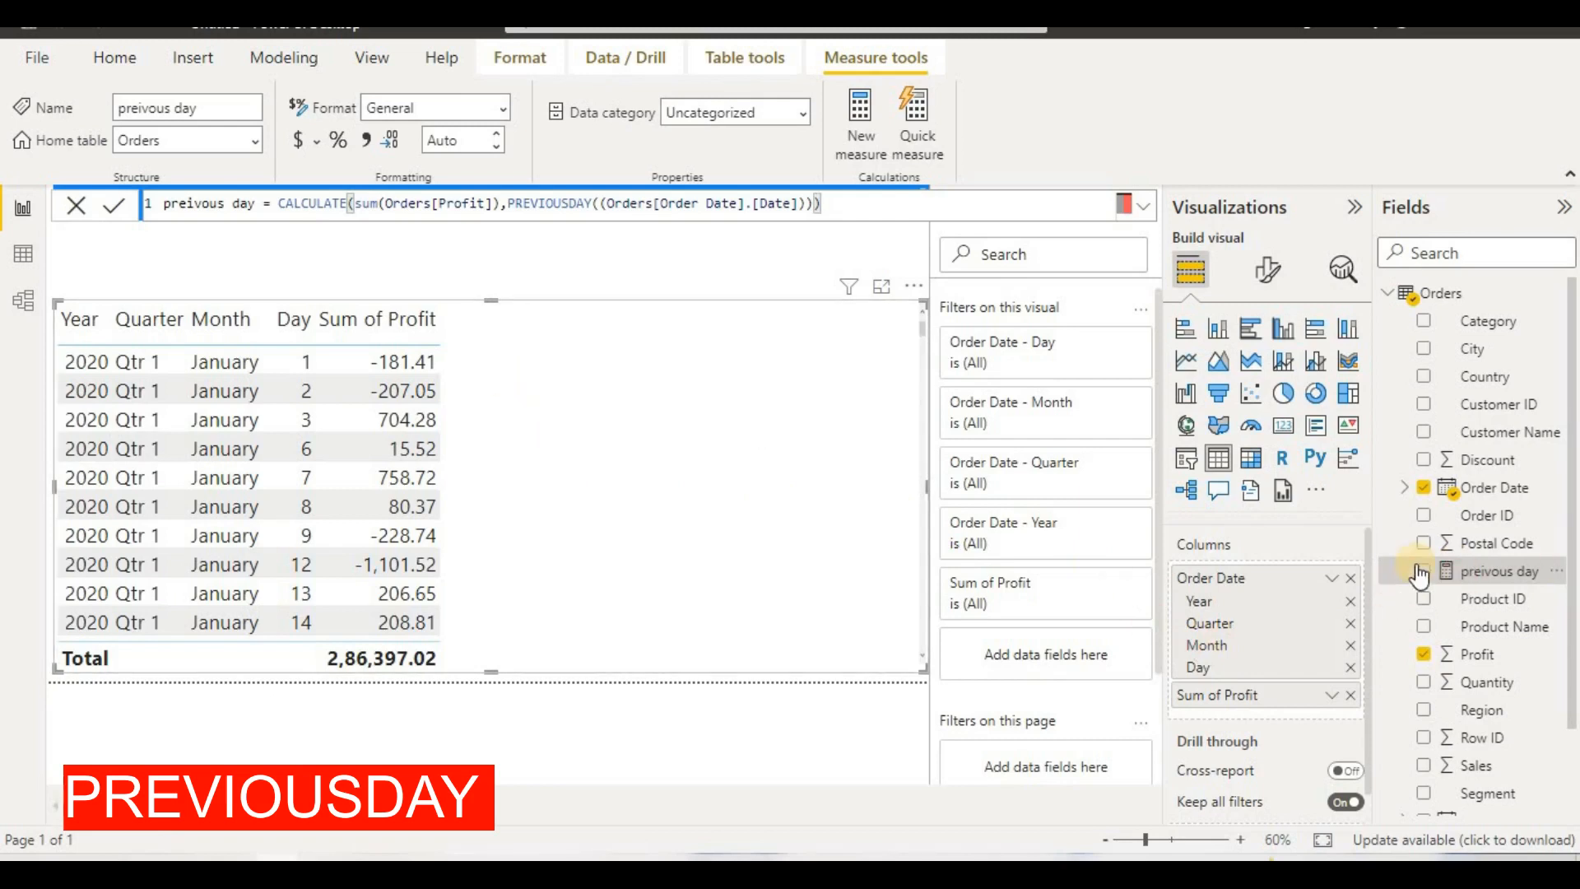
pyautogui.moveTo(1432, 572); pyautogui.dragTo(688, 419)
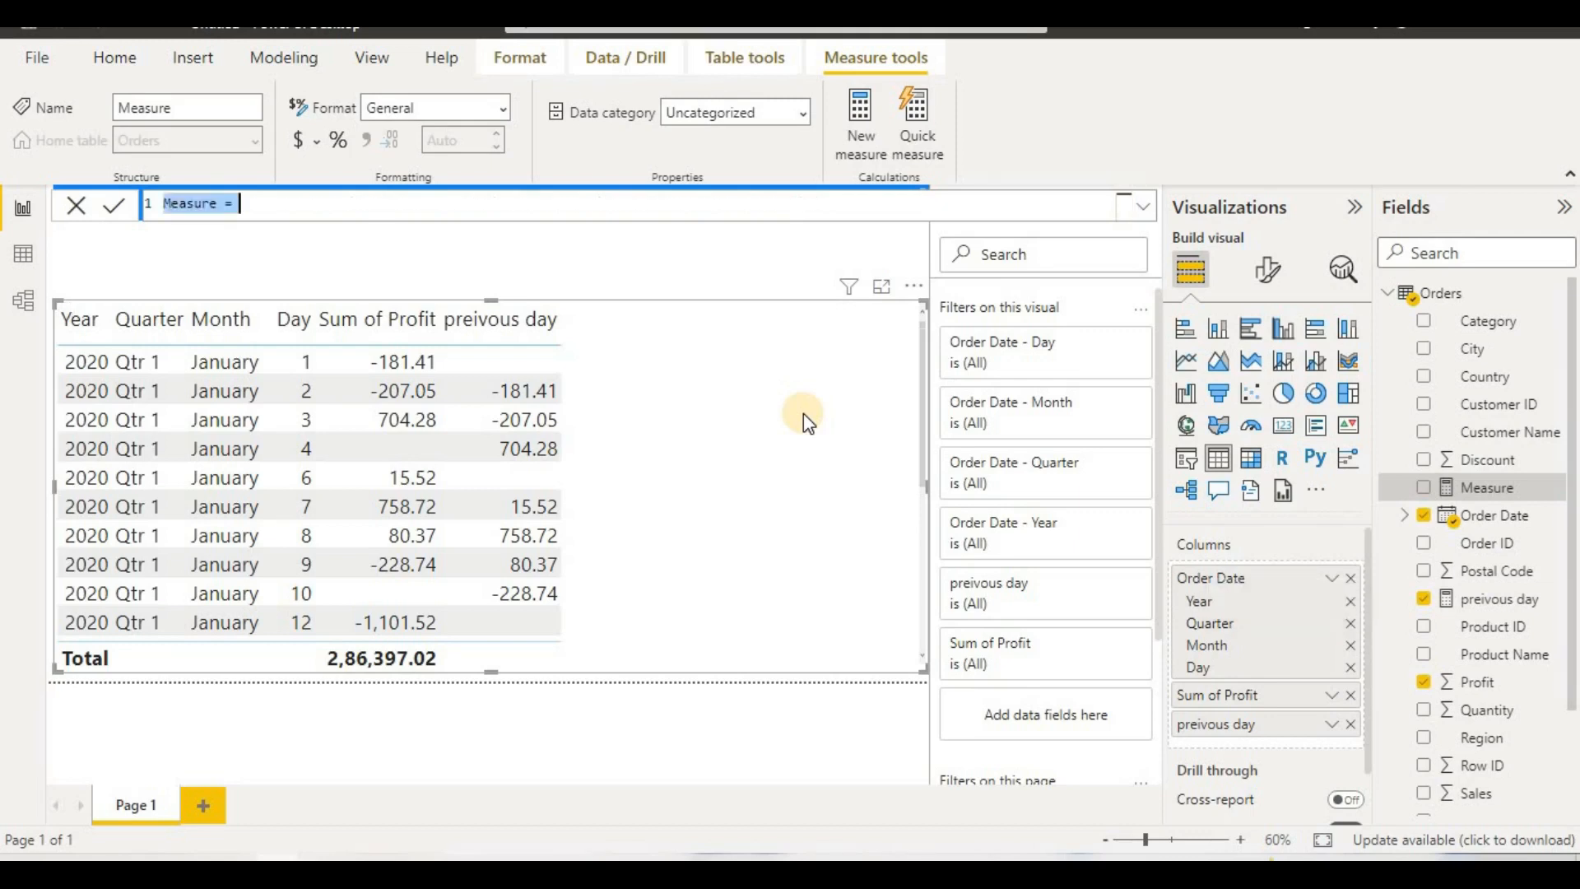
# Name the new measure "difference" and begin its formula with the sum of Orders[Profit]
pyautogui.write('diff')
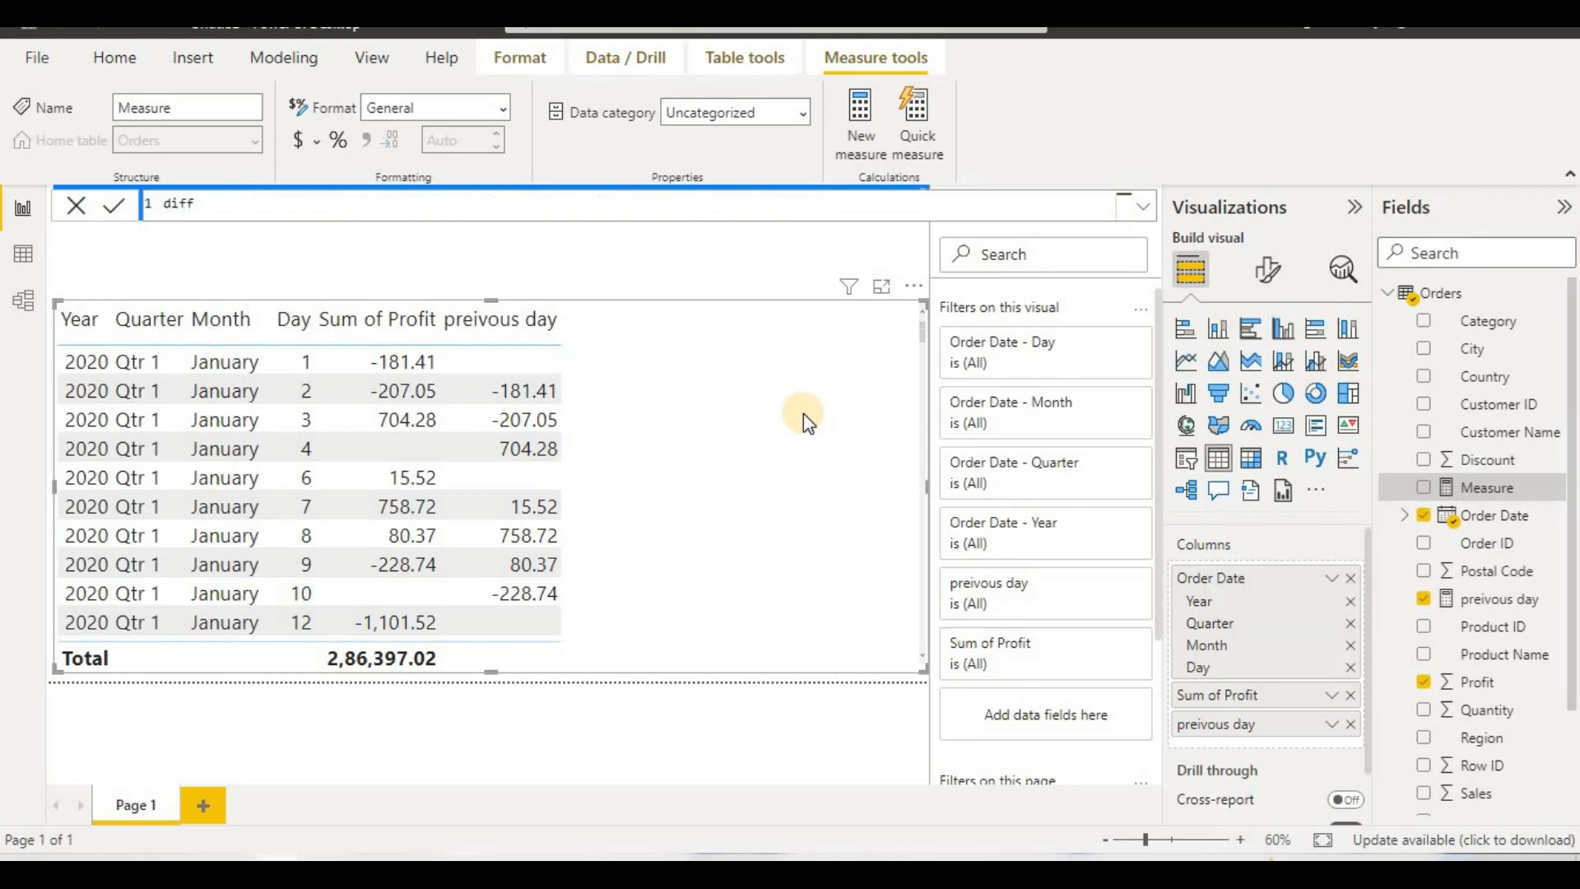
pyautogui.write('erence=s')
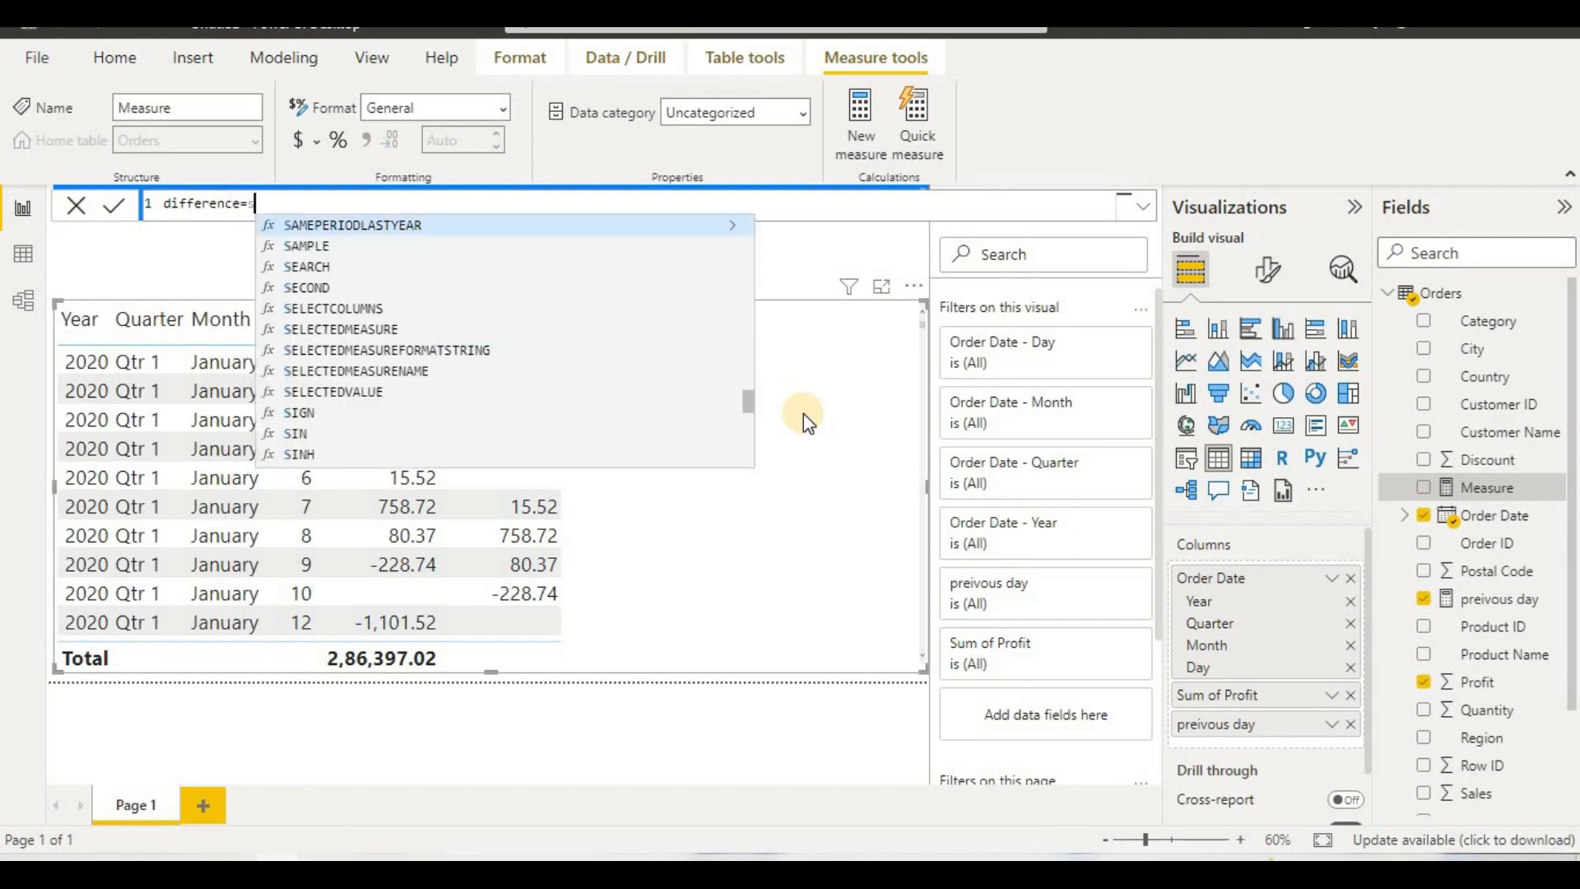
pyautogui.write('umof')
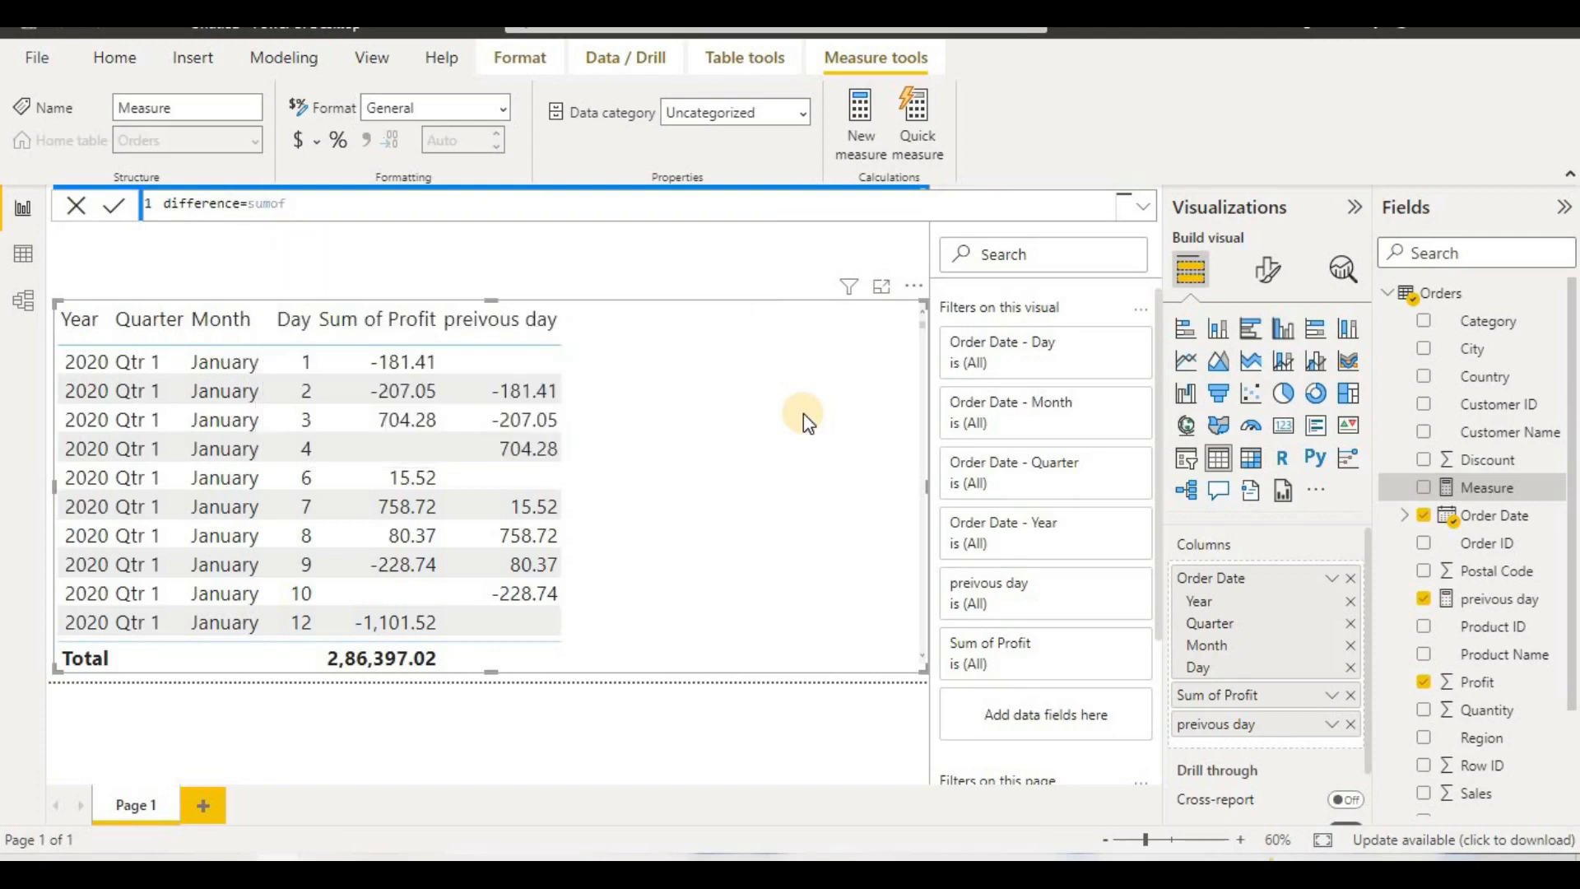
pyautogui.press('BackSpace')
pyautogui.press('BackSpace')
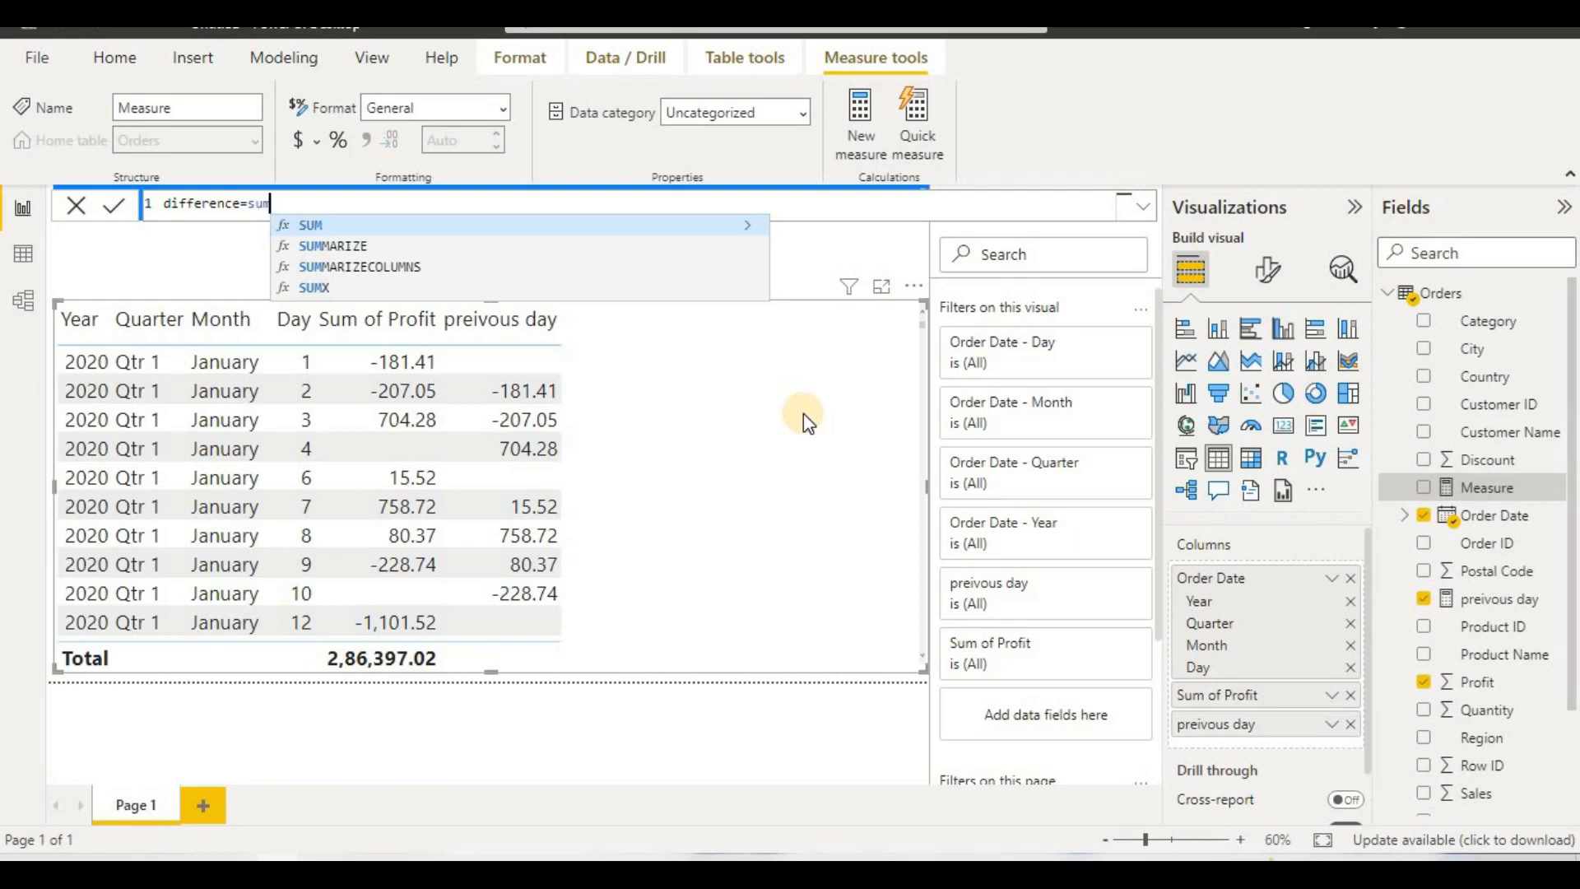
pyautogui.write('(')
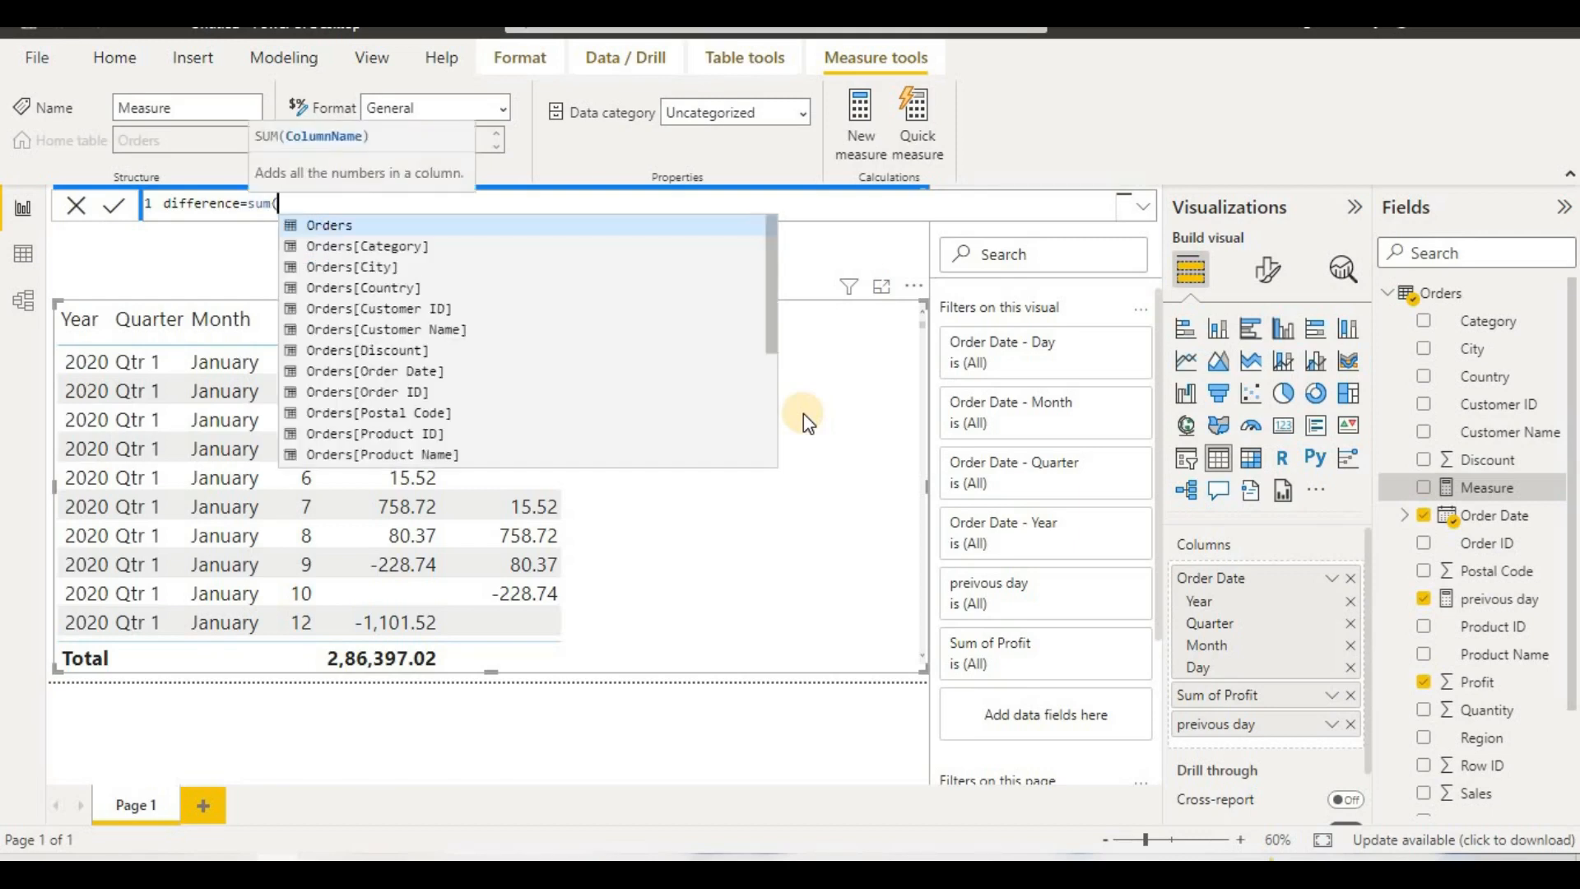
pyautogui.scroll(-2, 447, 375)
pyautogui.click(432, 360)
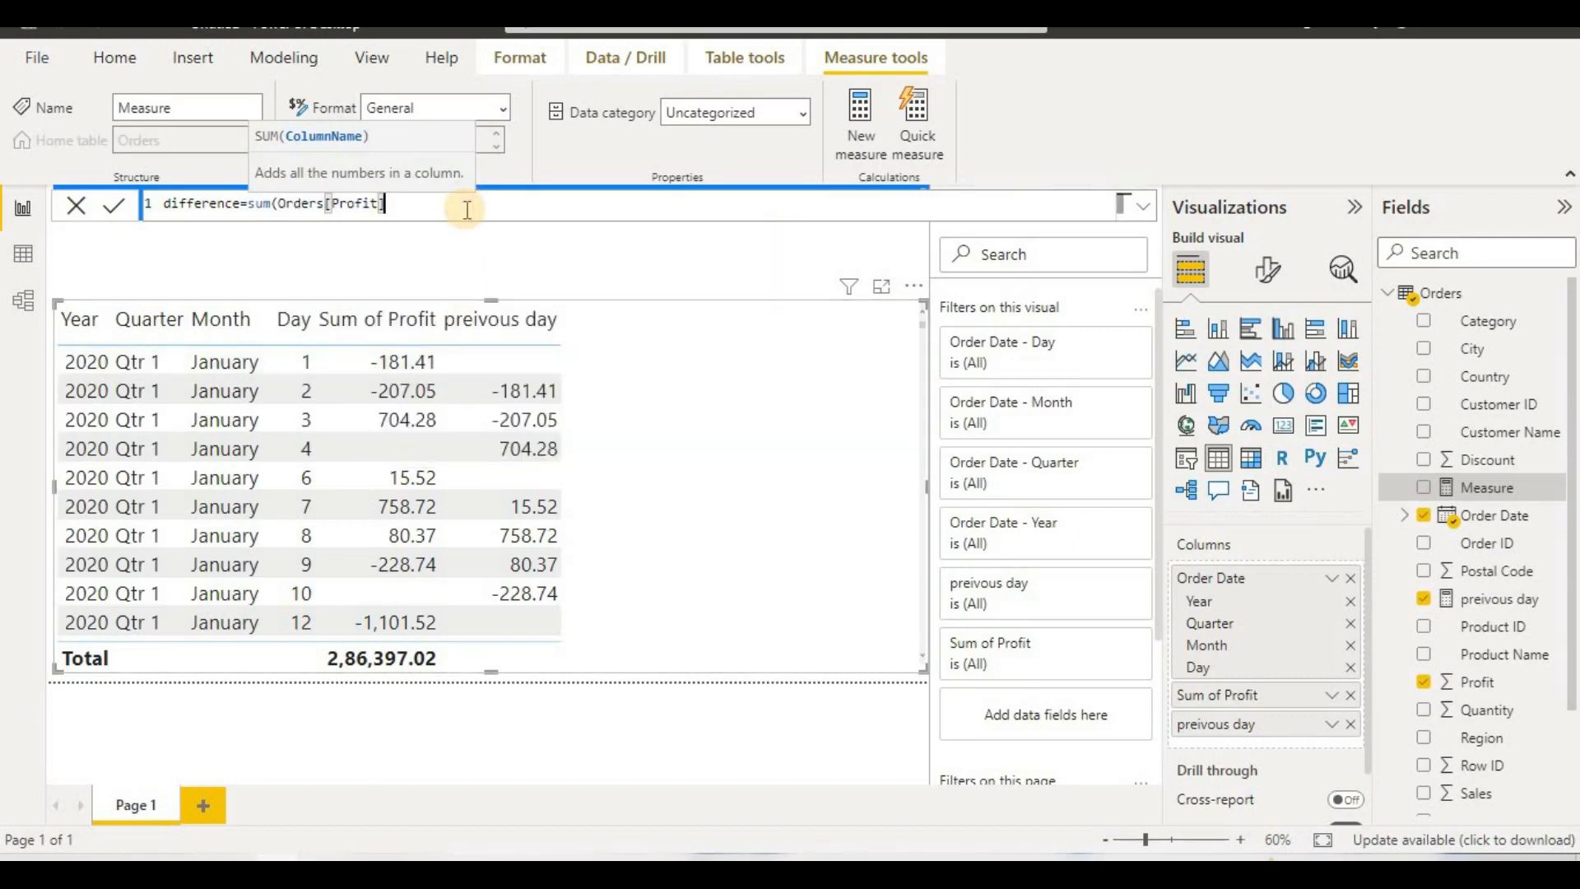
# Complete the difference formula by subtracting [preivous day] from the profit sum, and add the measure as a column of the table visual
pyautogui.write(')-')
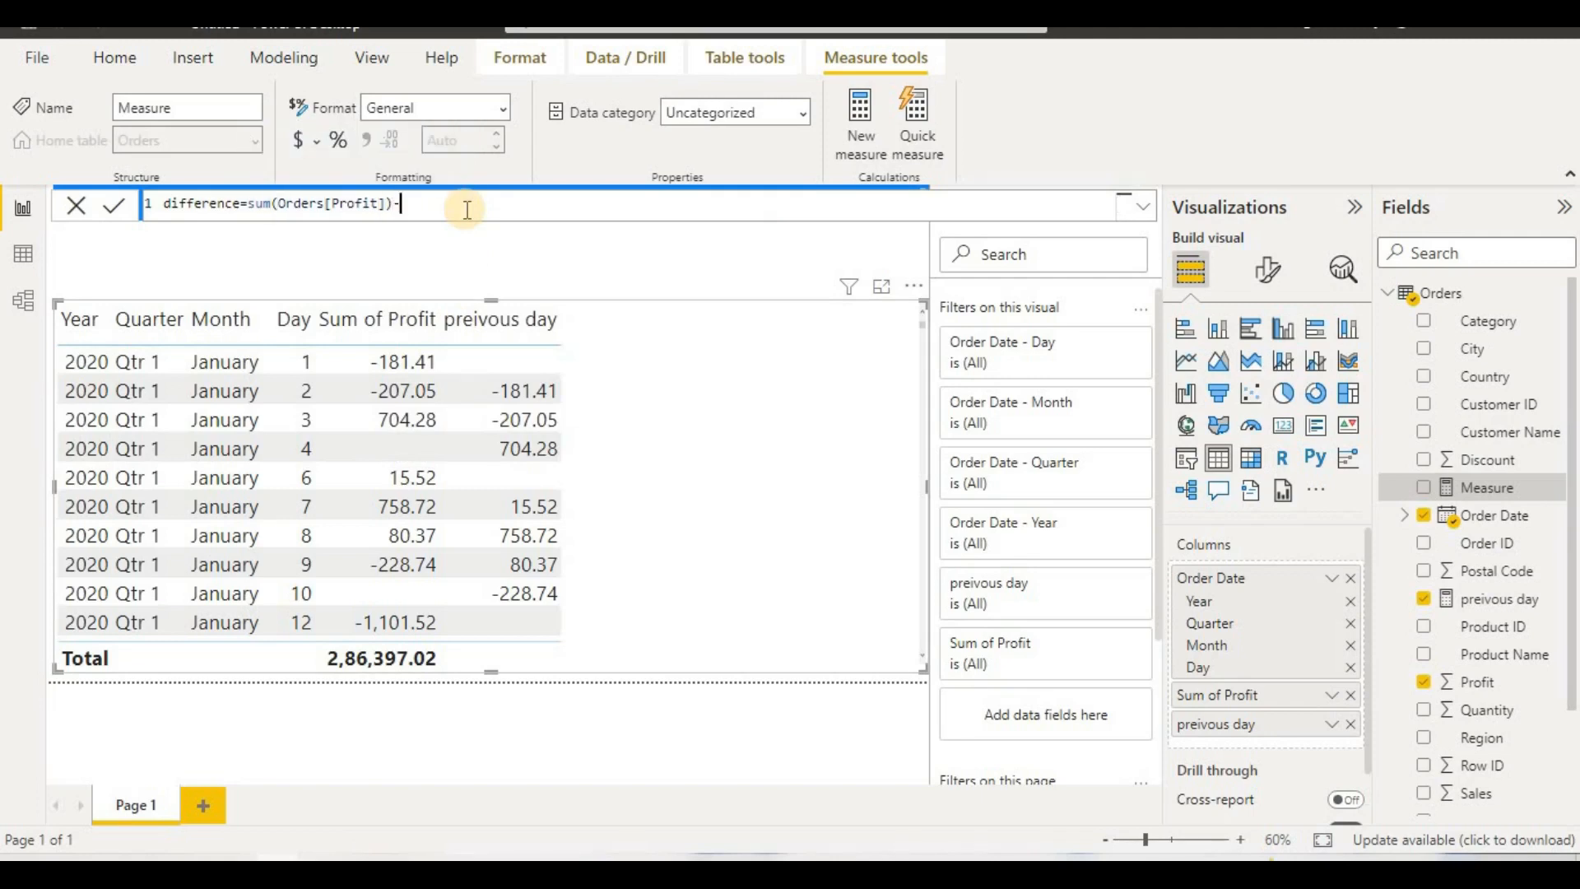
pyautogui.write('pre')
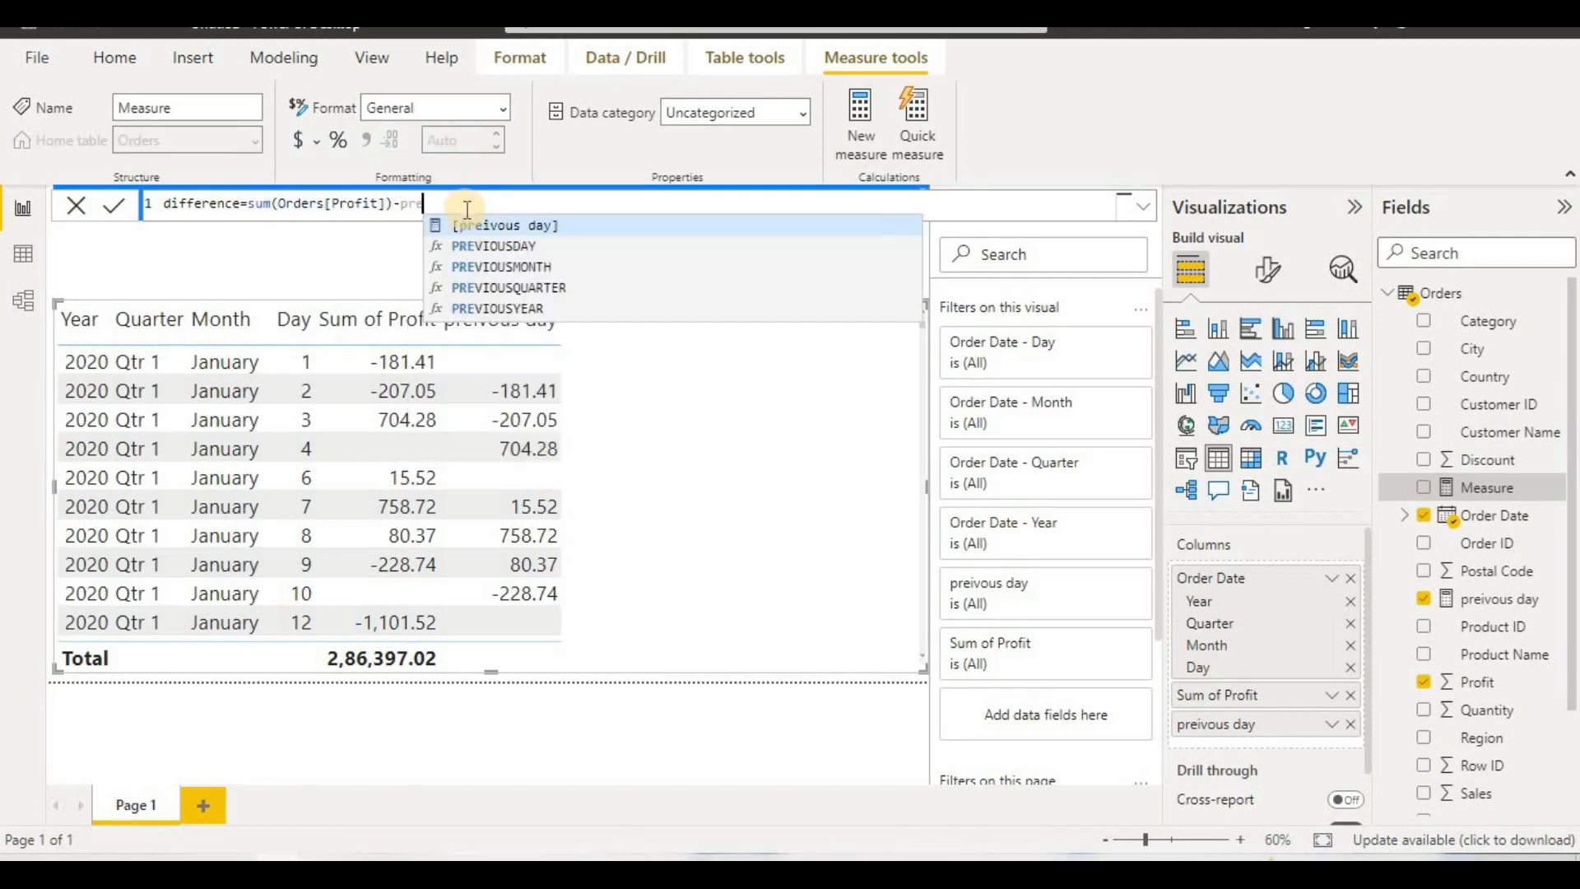
pyautogui.click(532, 231)
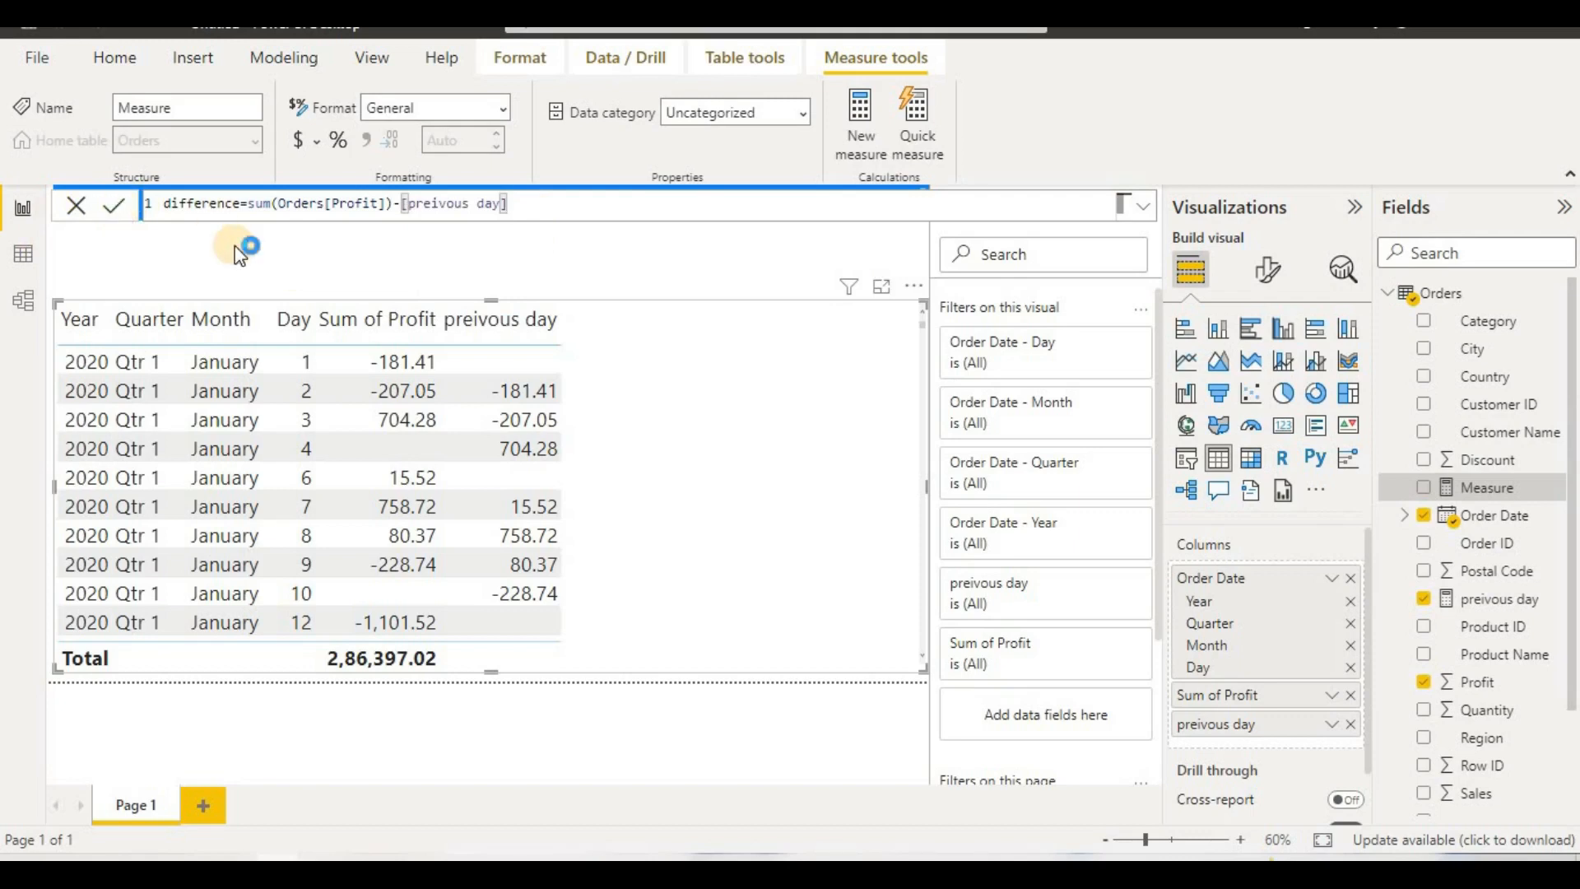
pyautogui.press('Return')
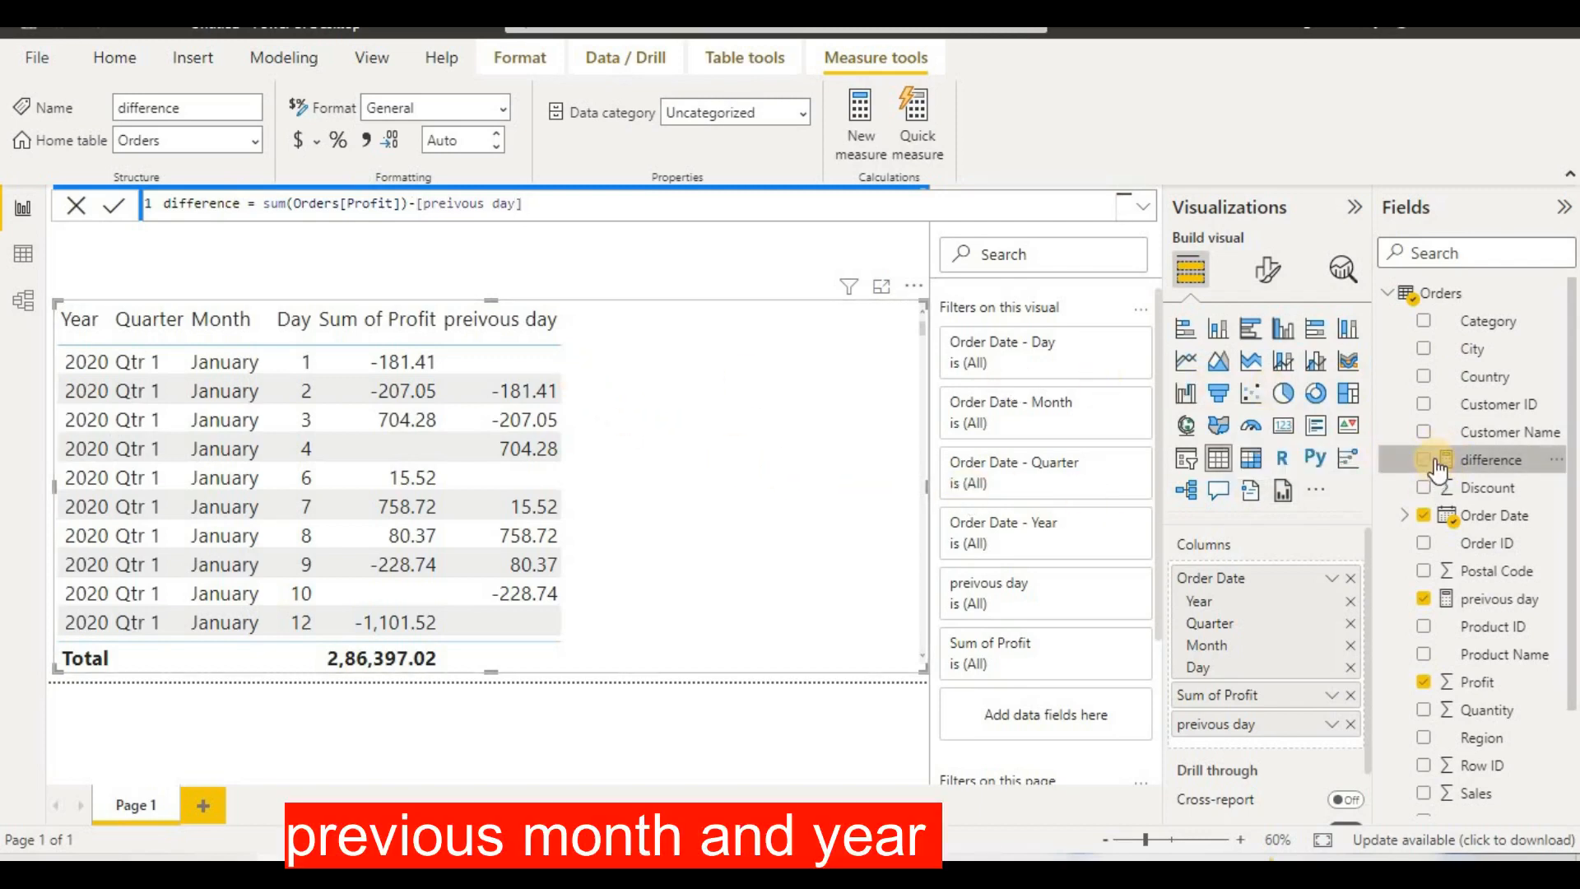
pyautogui.moveTo(1407, 468); pyautogui.dragTo(689, 512)
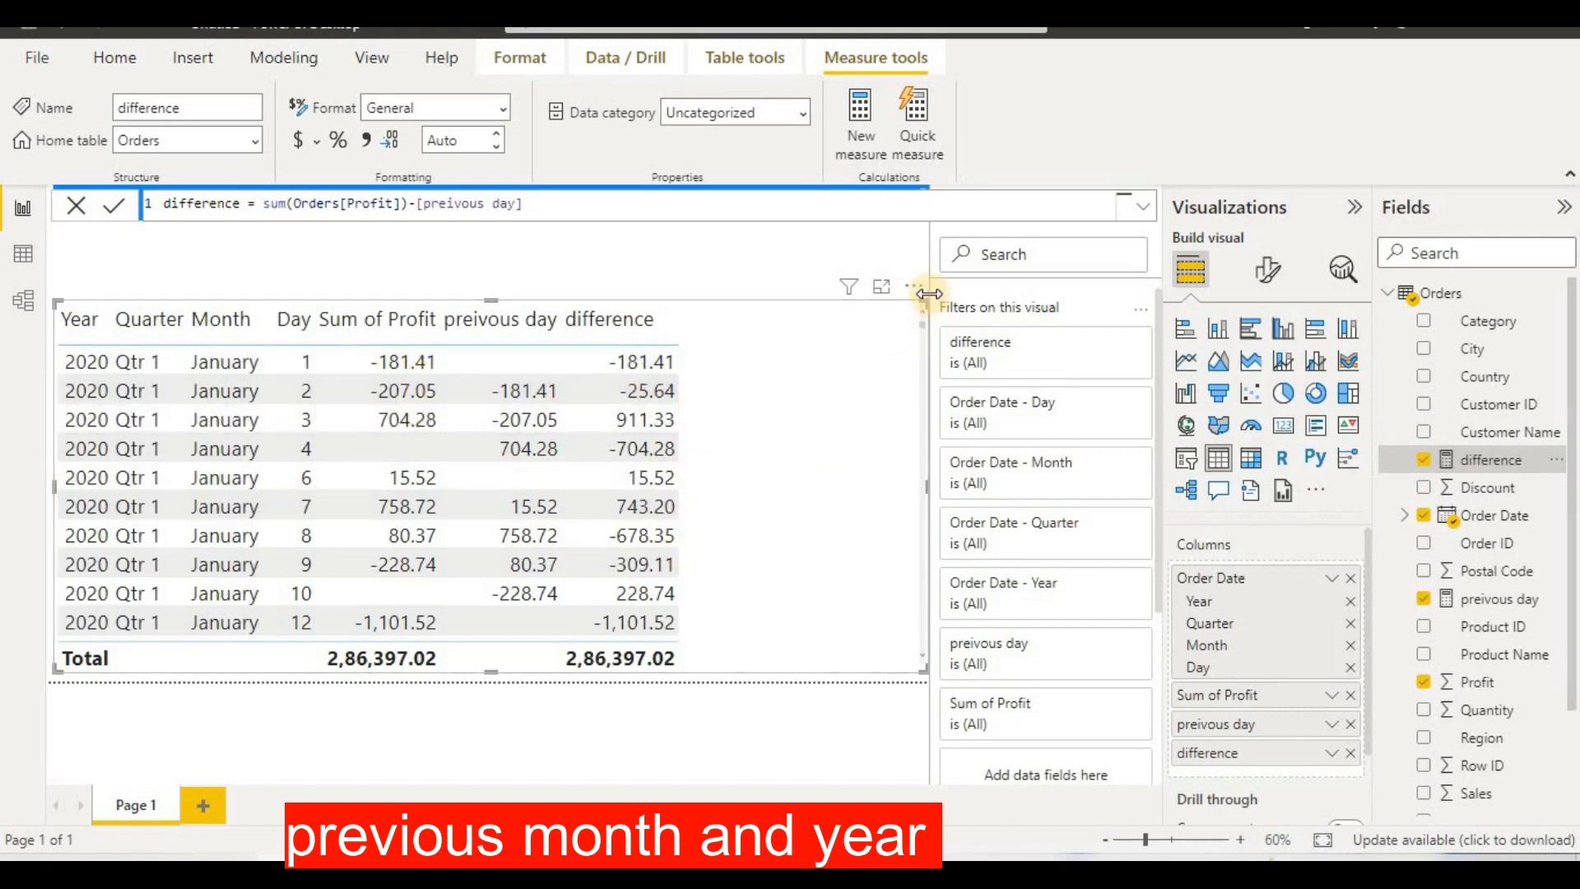
# Collapse the Visualizations and Filters panes to enlarge the report canvas, and select the table visual
pyautogui.moveTo(927, 304); pyautogui.dragTo(605, 424)
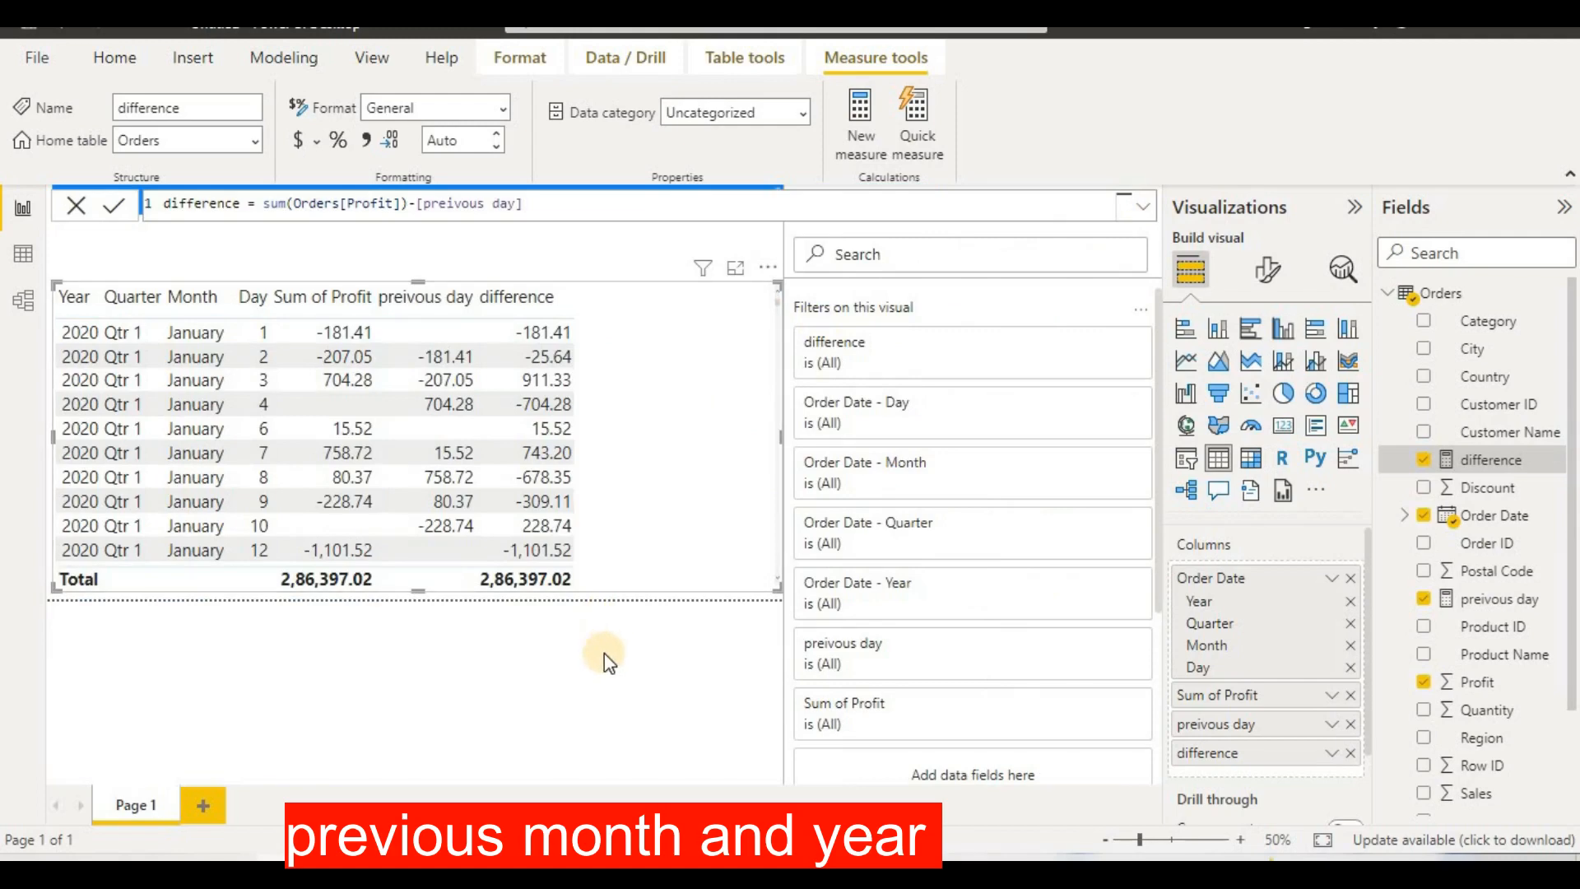
pyautogui.click(732, 727)
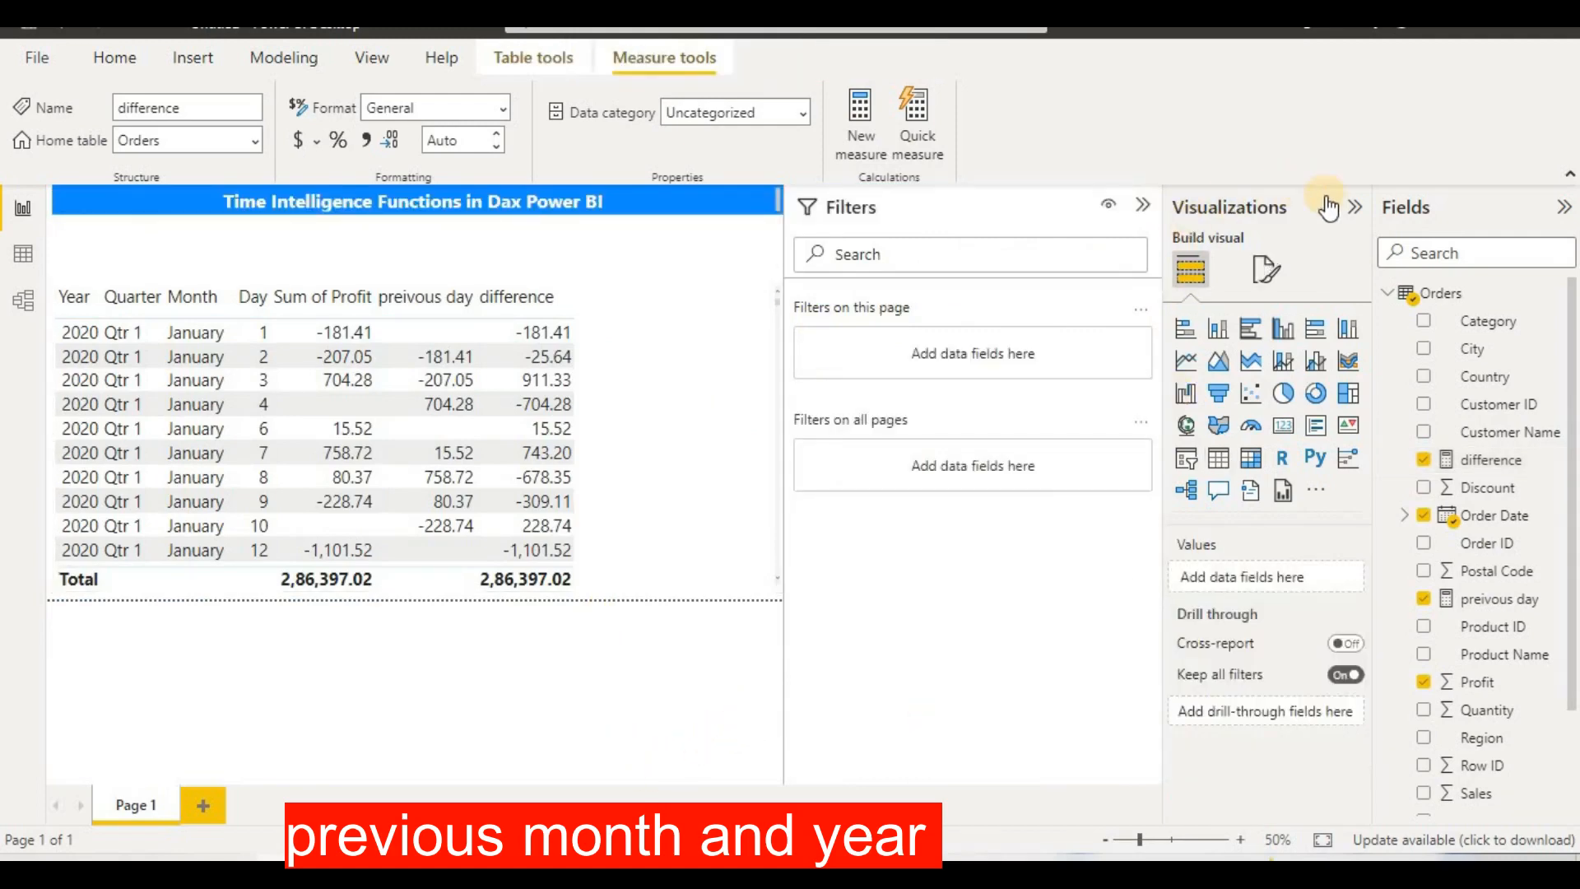
pyautogui.click(1353, 210)
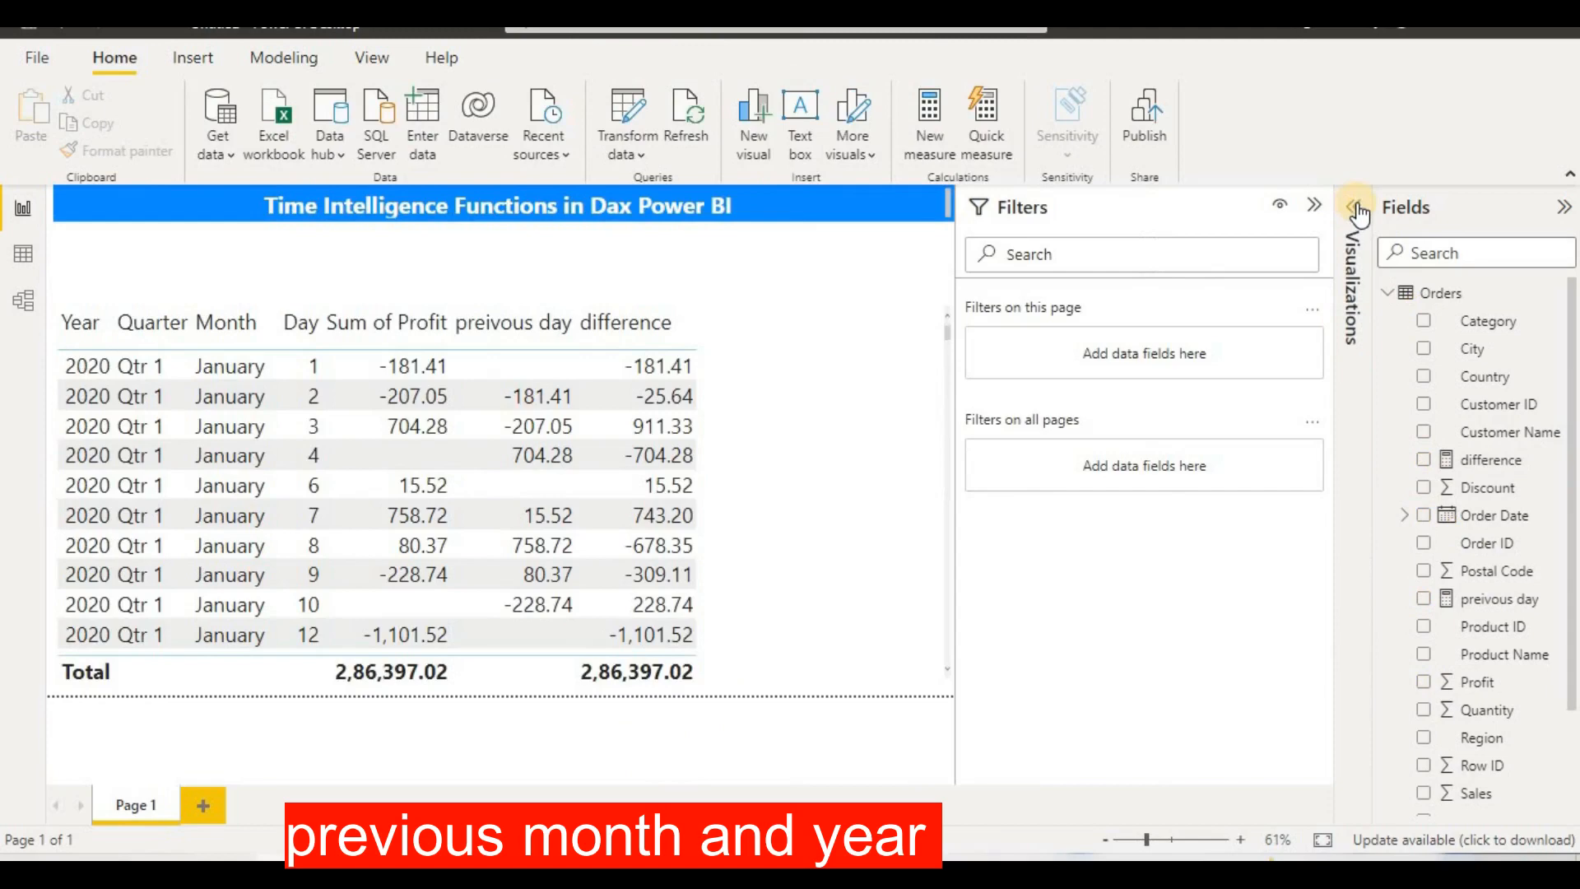
pyautogui.click(1315, 206)
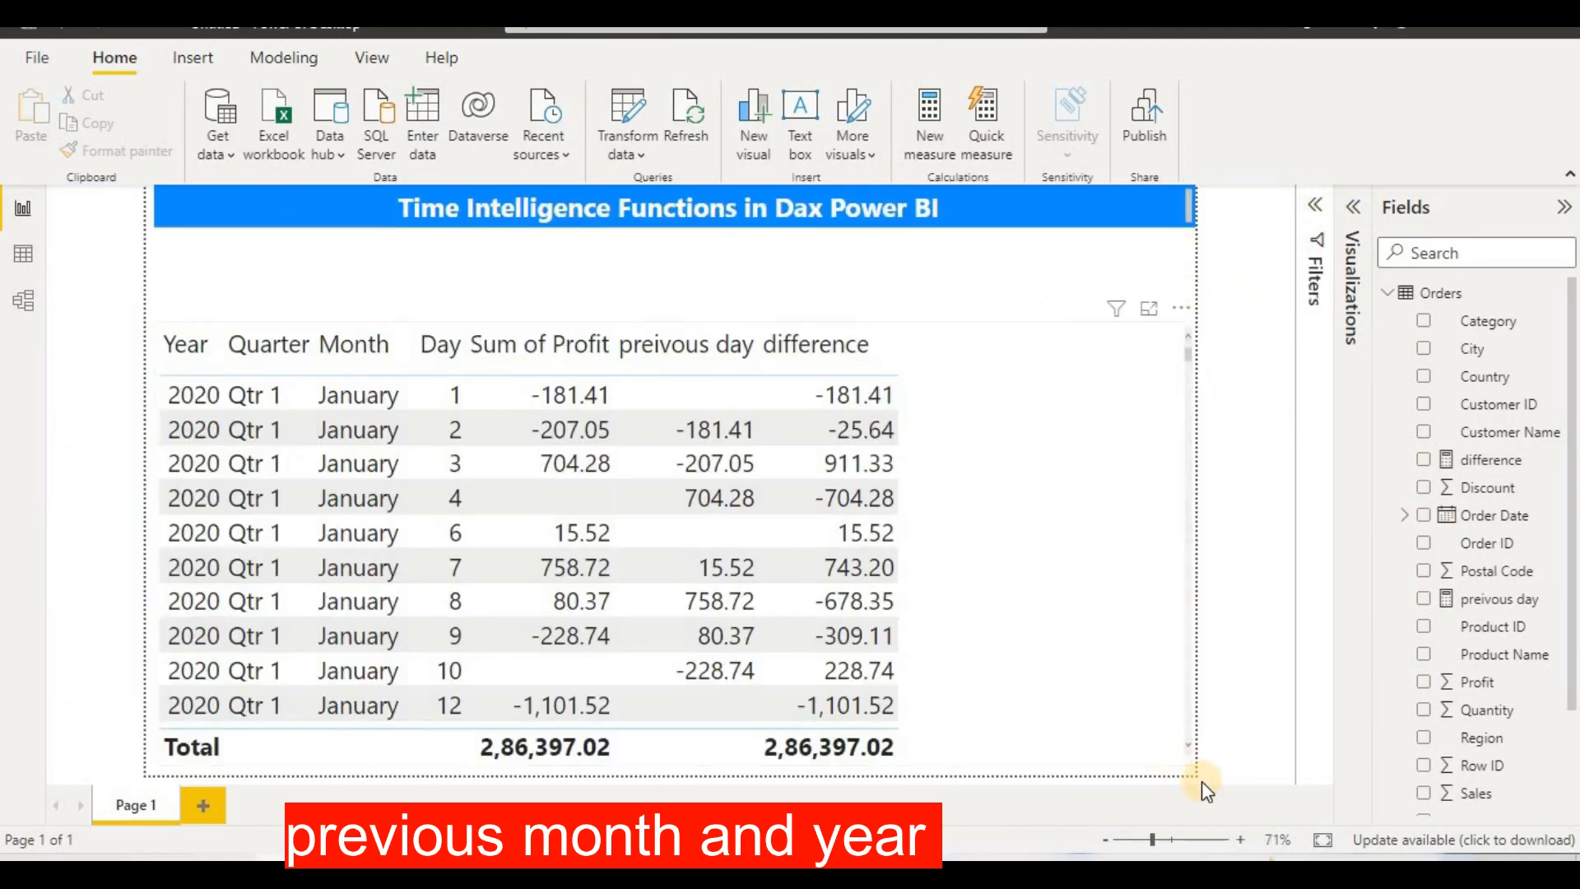
pyautogui.click(1062, 587)
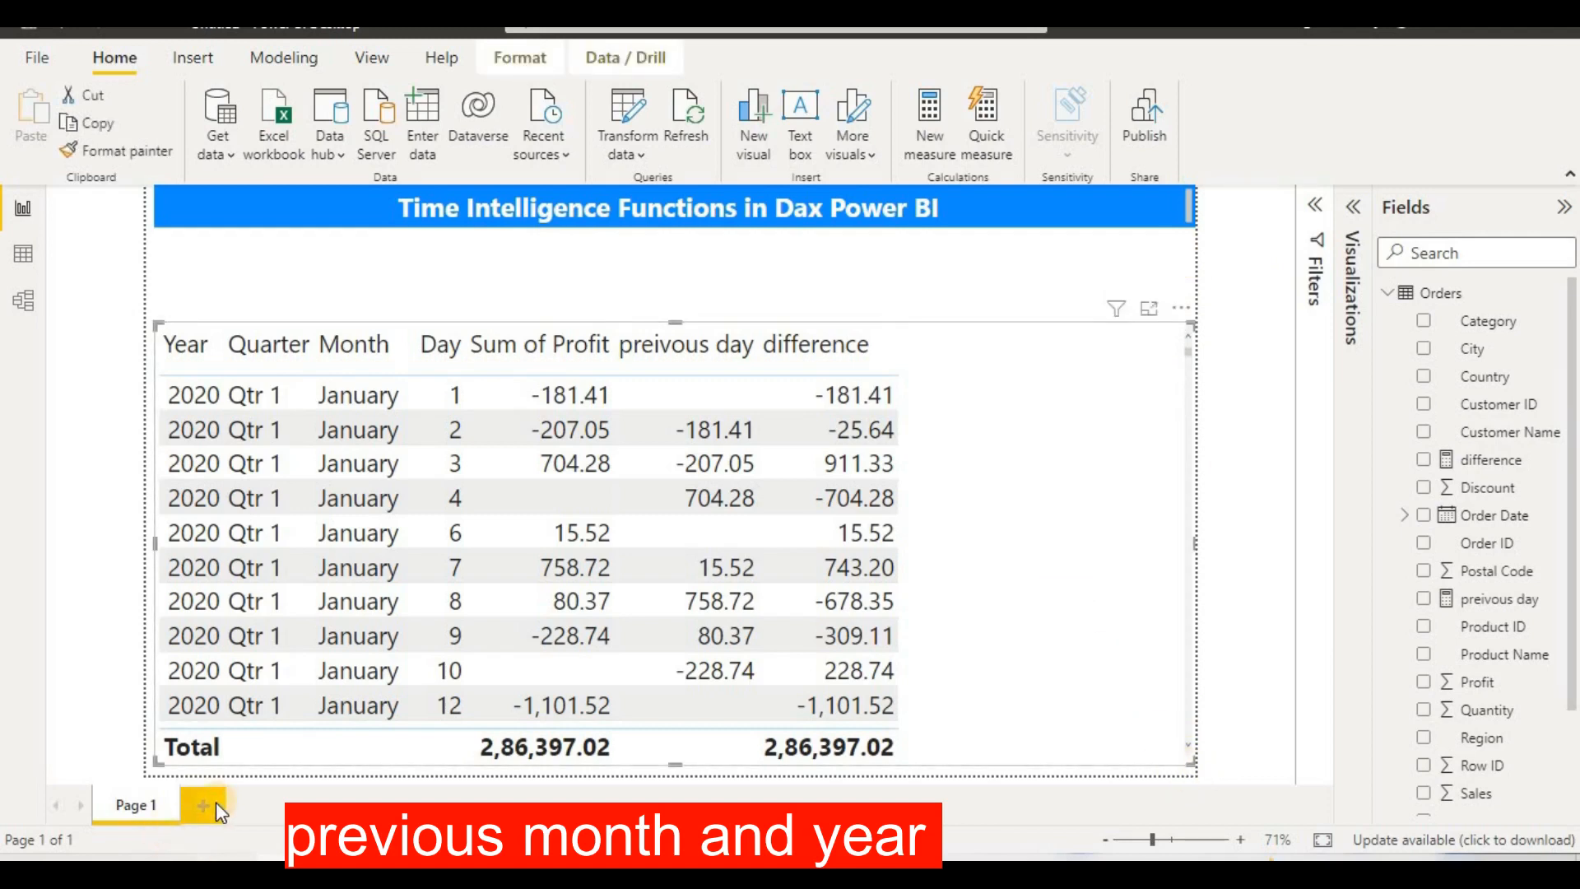
# Add a second report page and create a measure in Orders named "previousmonthprofit", beginning its formula with CALCULATE
pyautogui.click(216, 803)
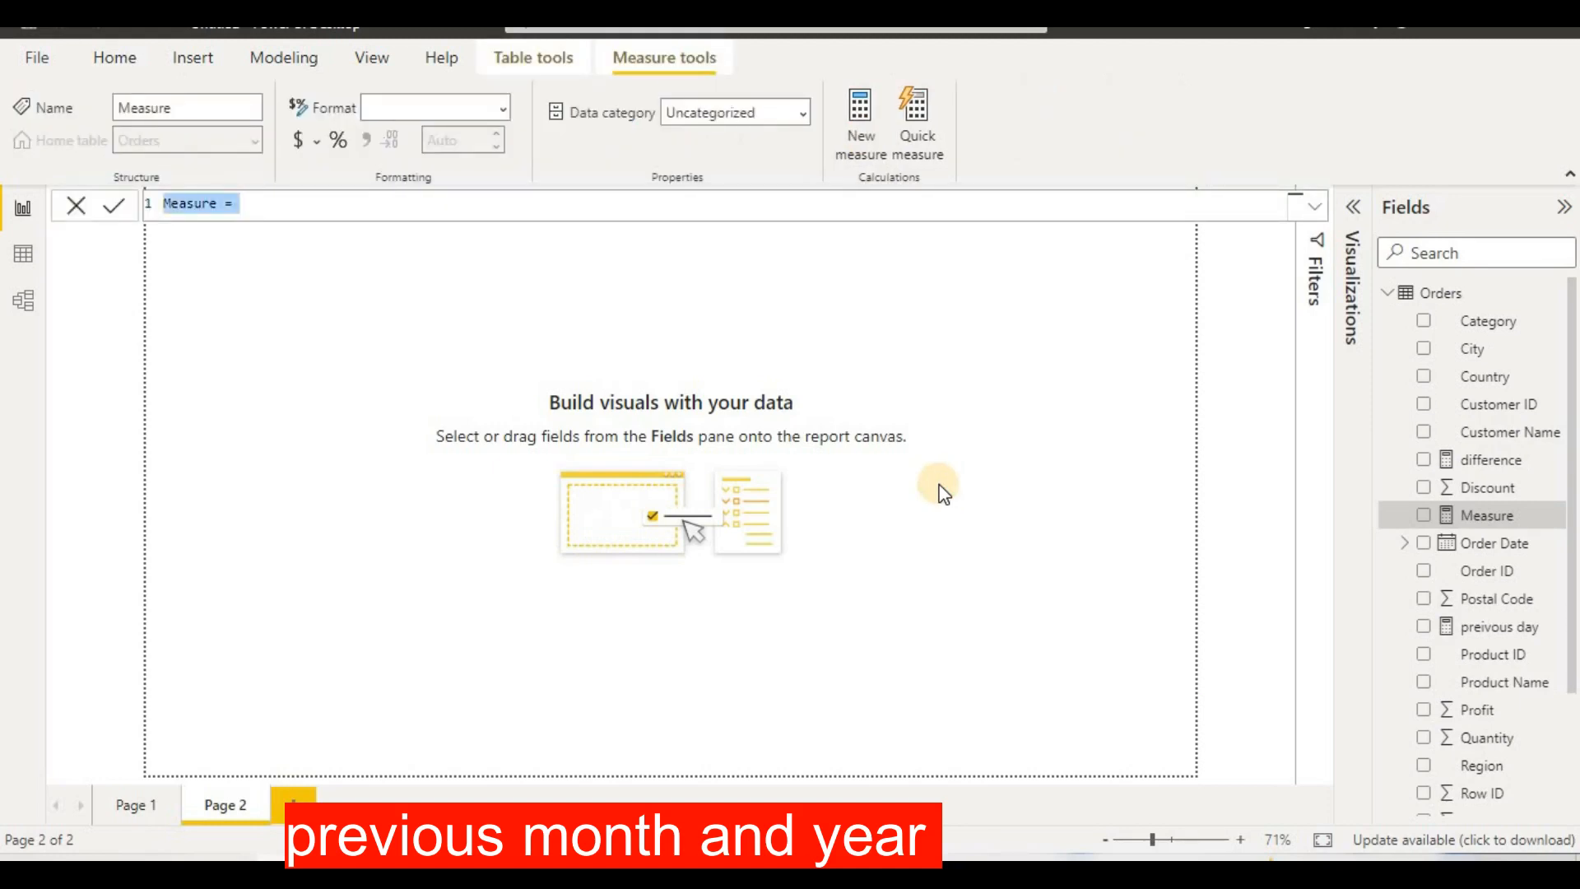
pyautogui.write('pre')
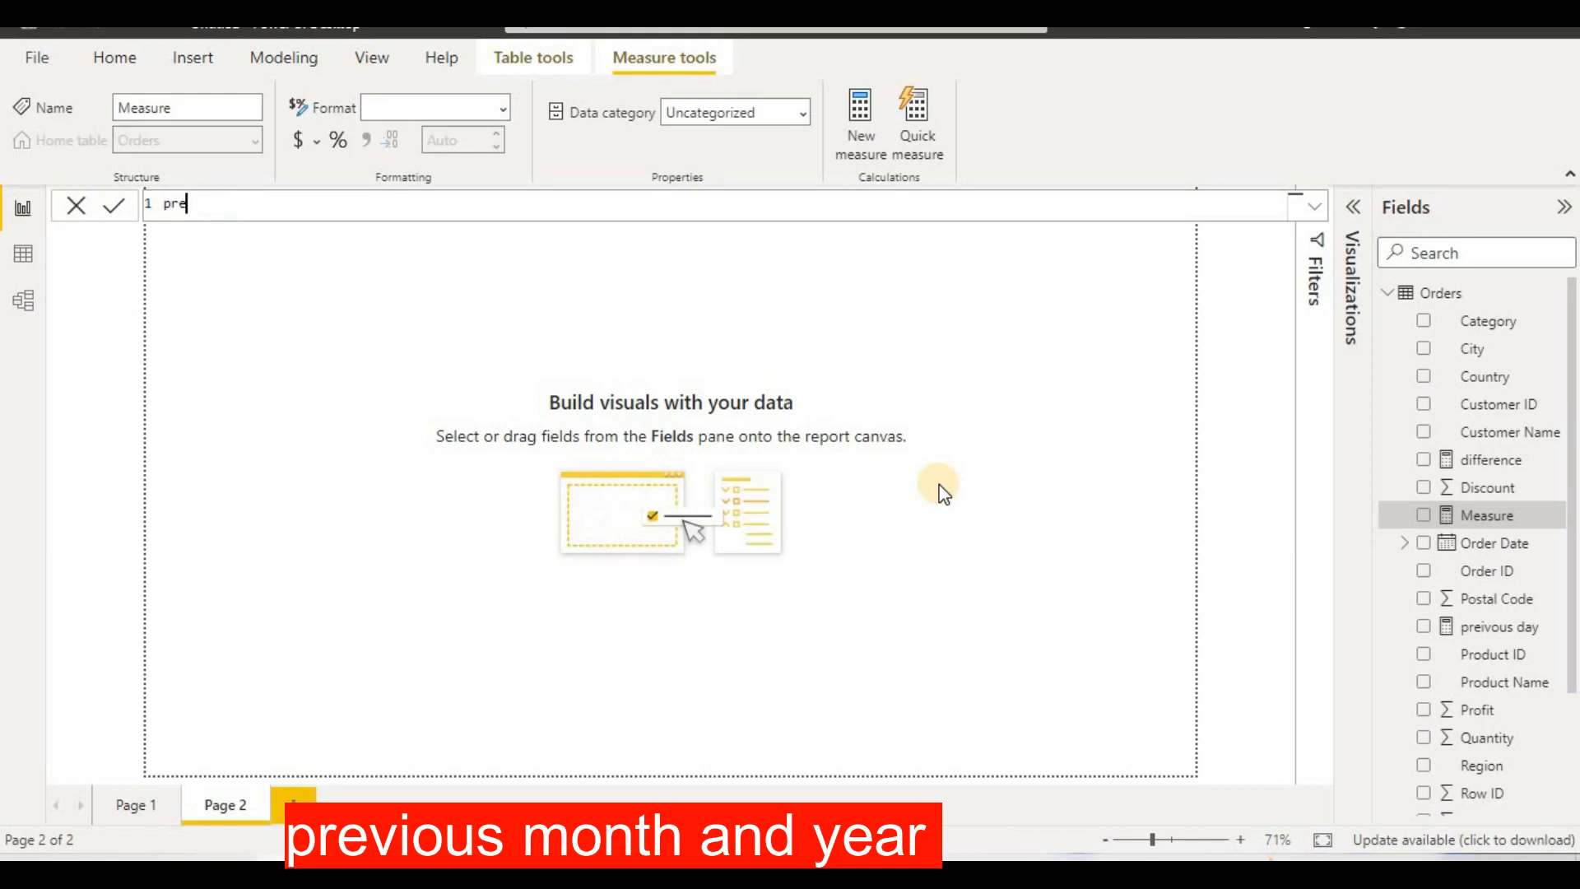
pyautogui.write('viousmonthprofit=clac')
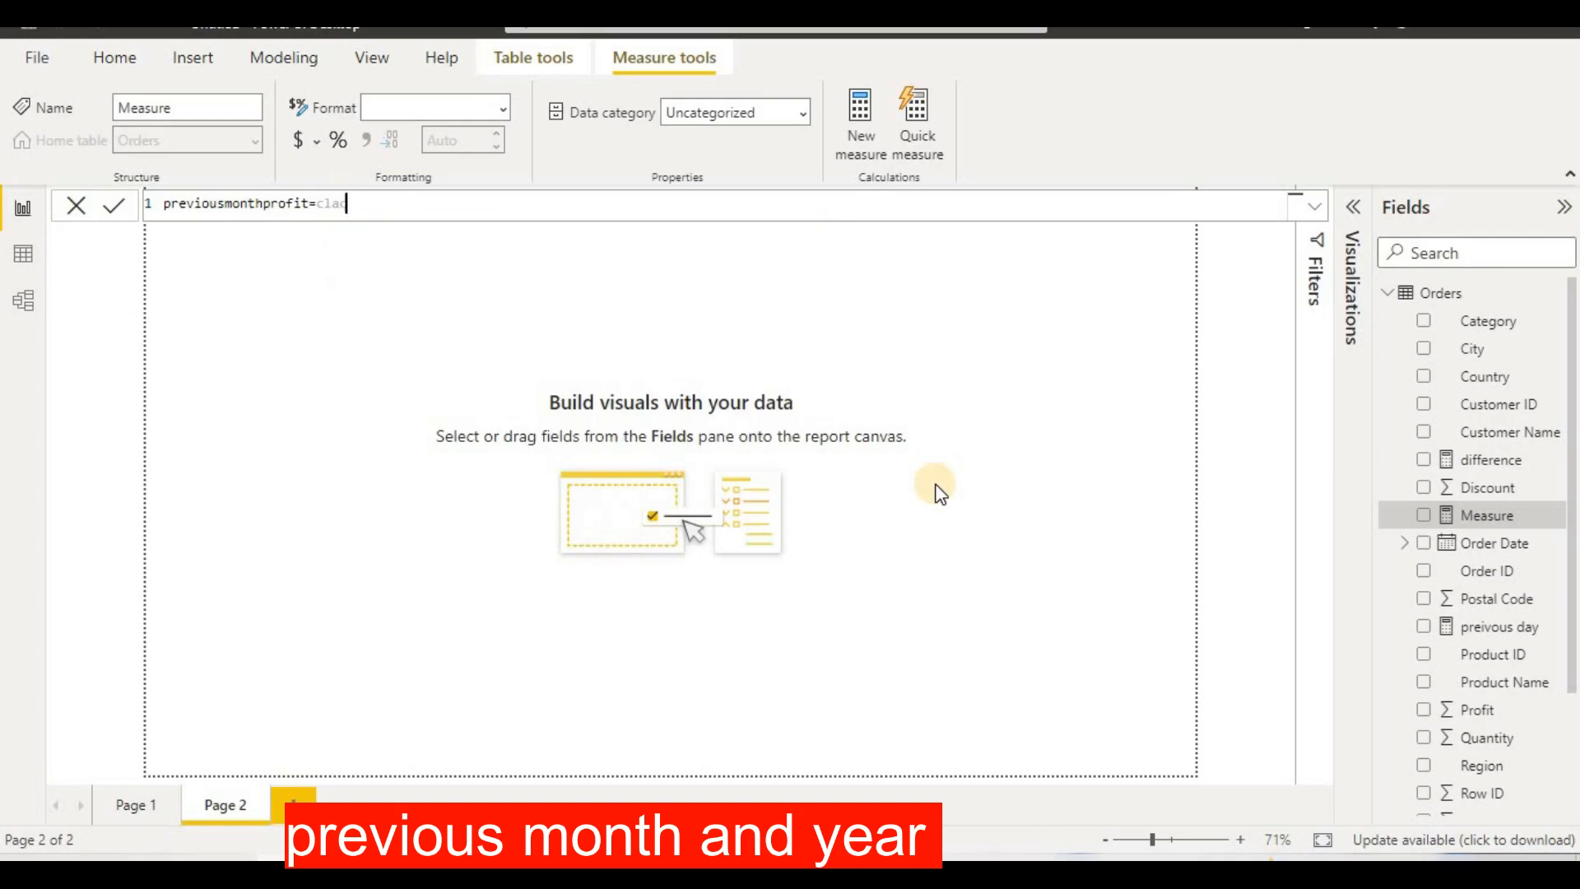
pyautogui.press('BackSpace')
pyautogui.press('BackSpace')
pyautogui.click(743, 231)
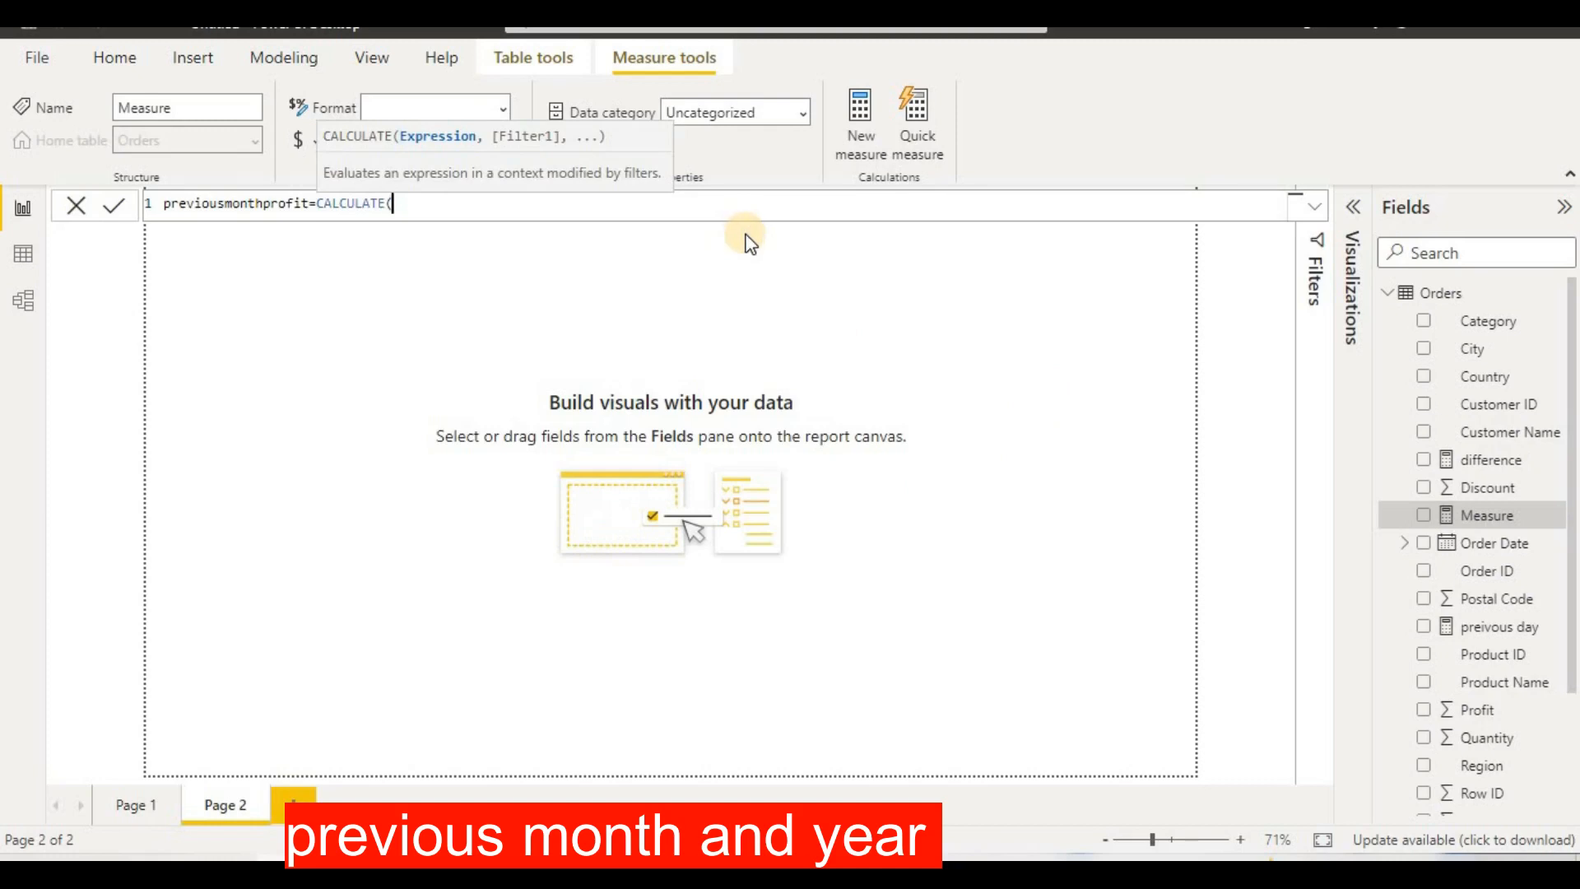
# Enter sum(Orders[Profit]) as the expression of the previousmonthprofit measure's CALCULATE function
pyautogui.write('sum')
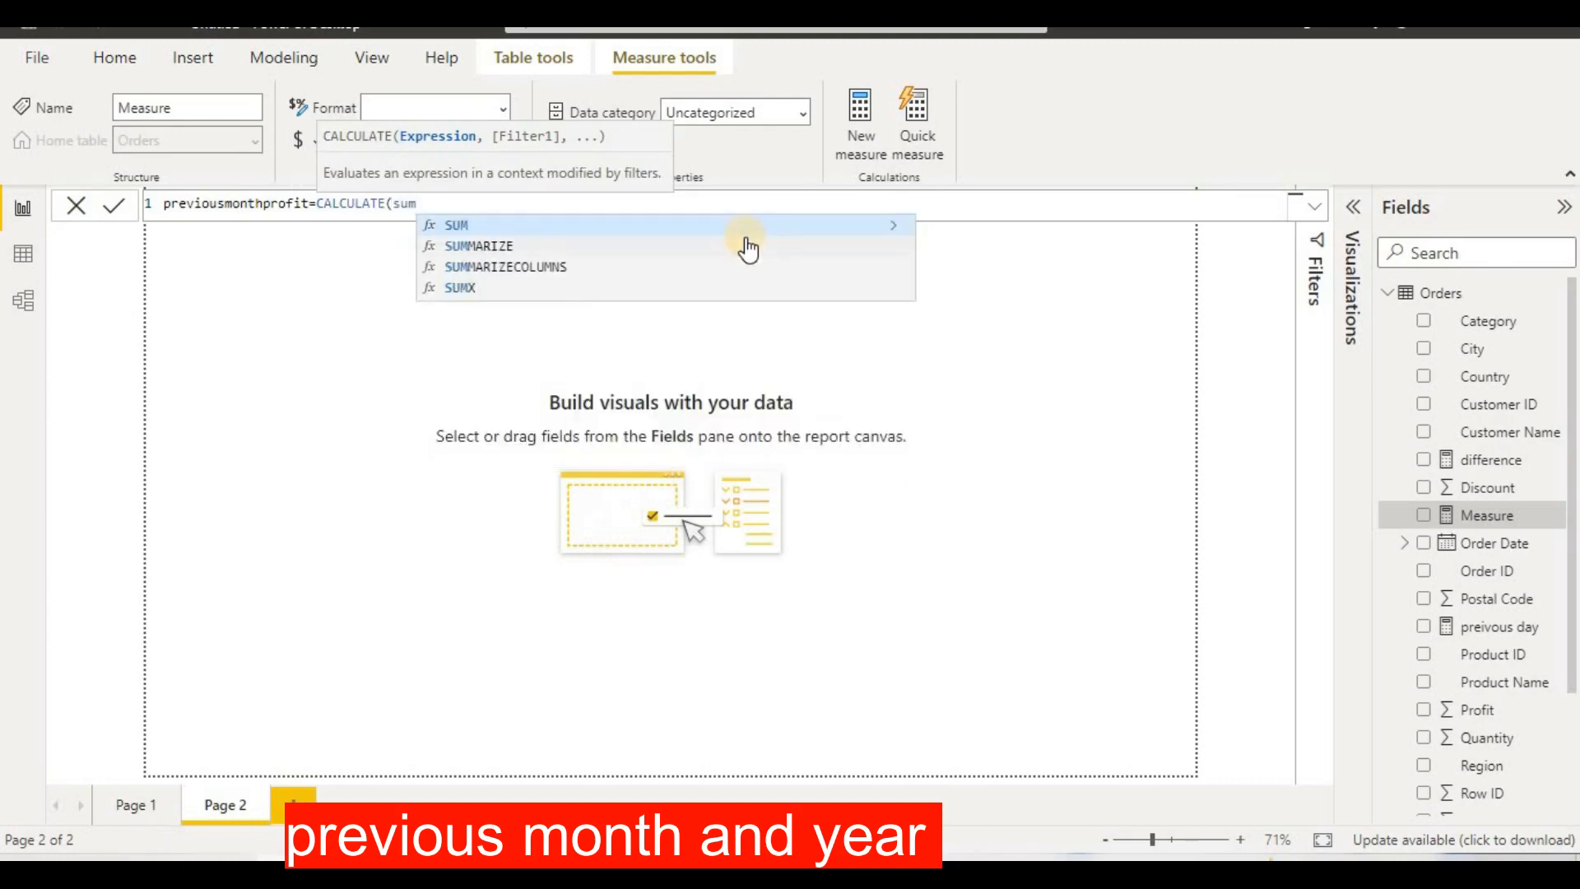
pyautogui.press('BackSpace')
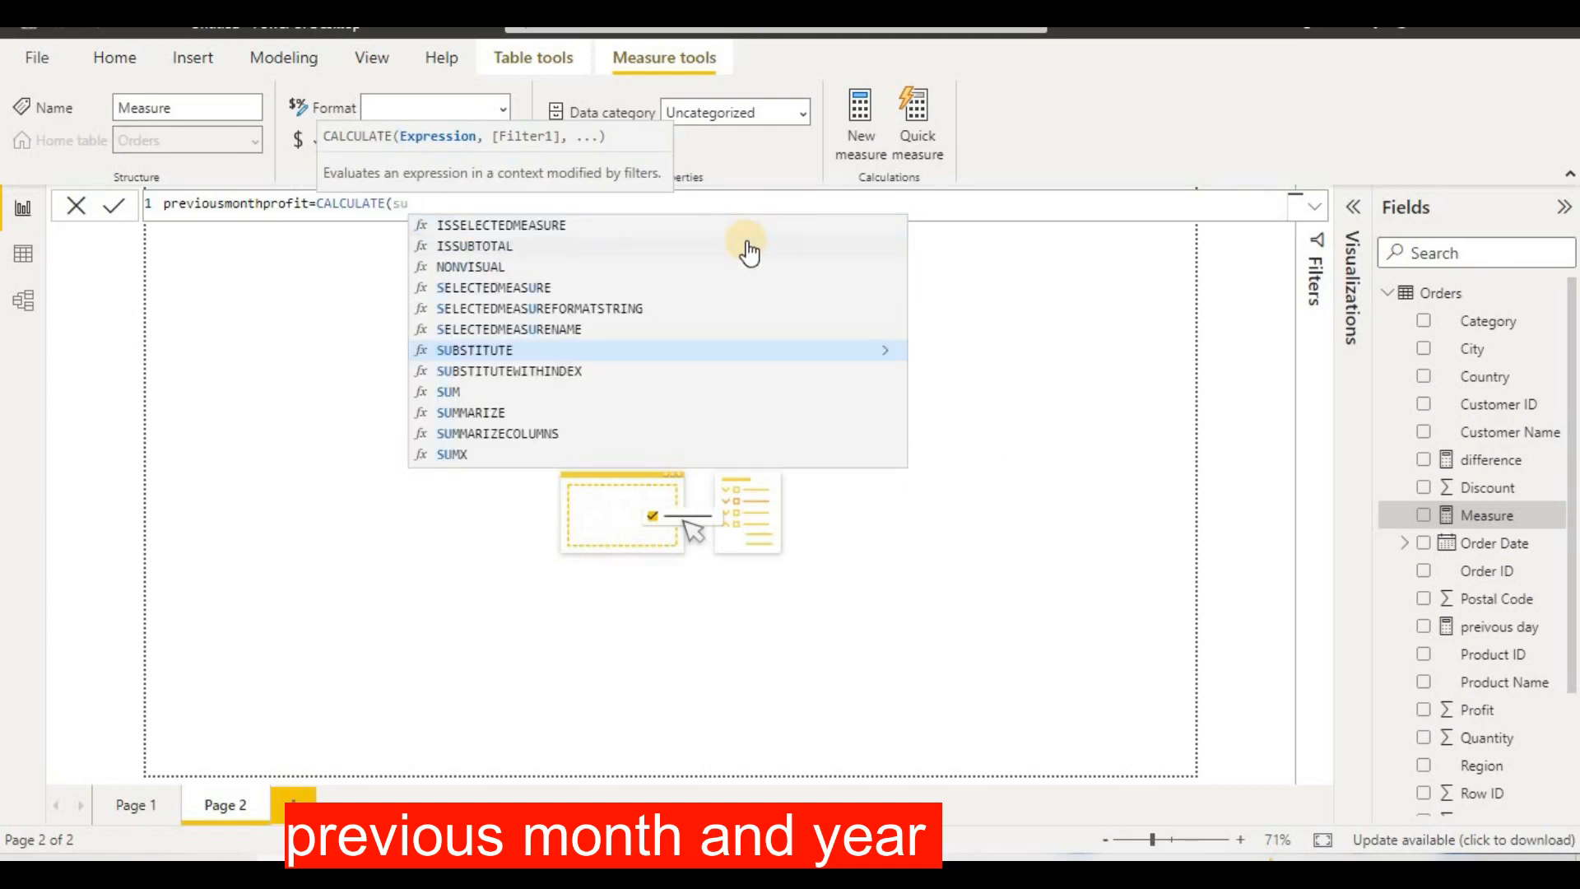
pyautogui.press('BackSpace')
pyautogui.press('BackSpace')
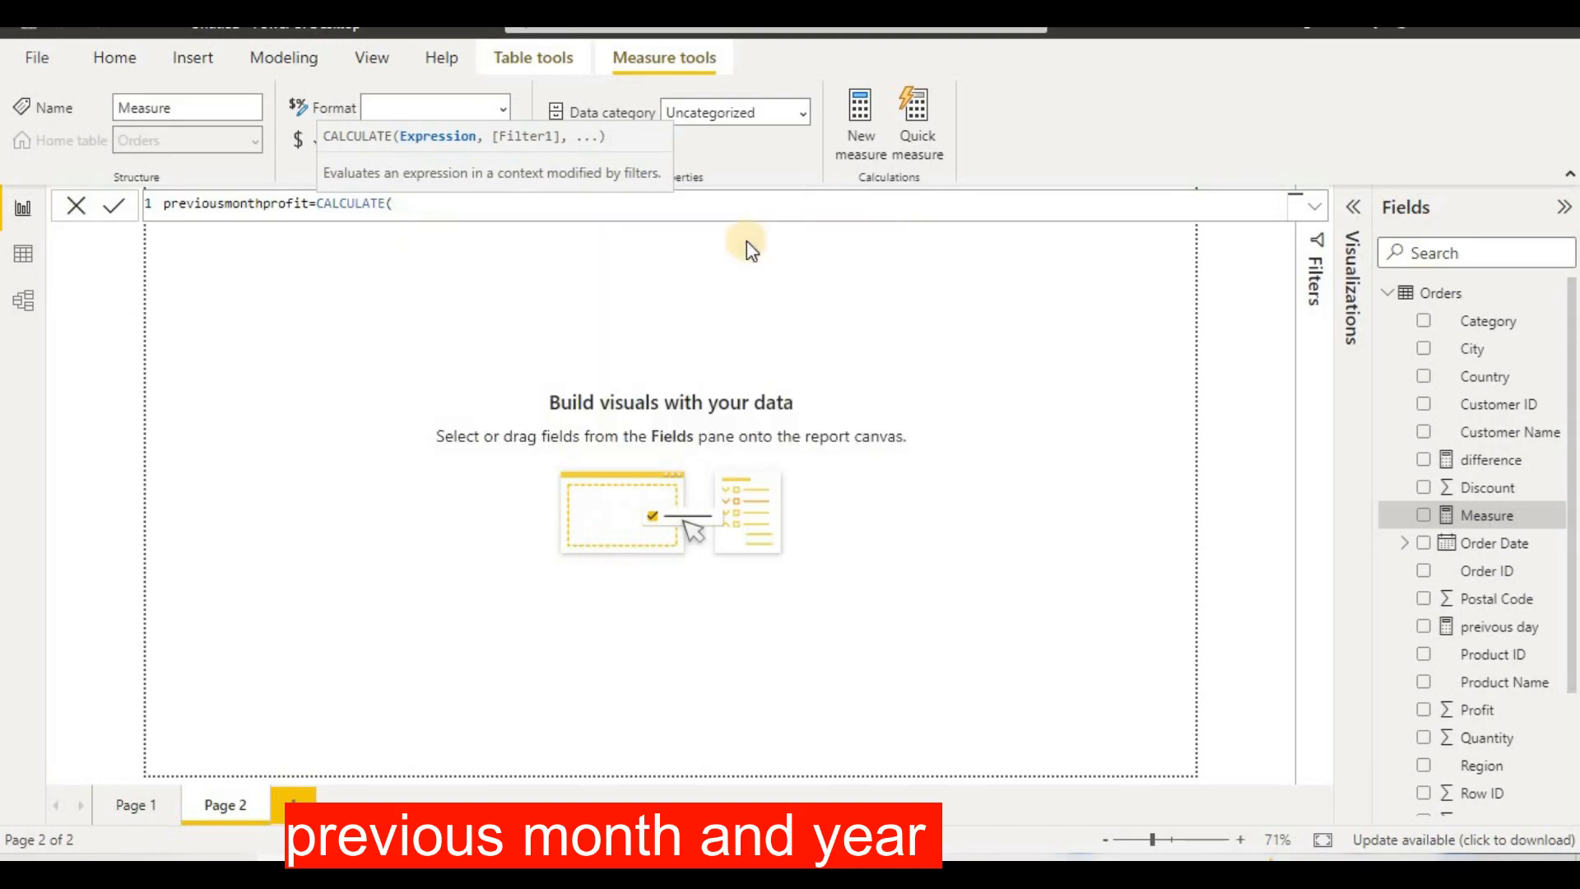
pyautogui.write('sum')
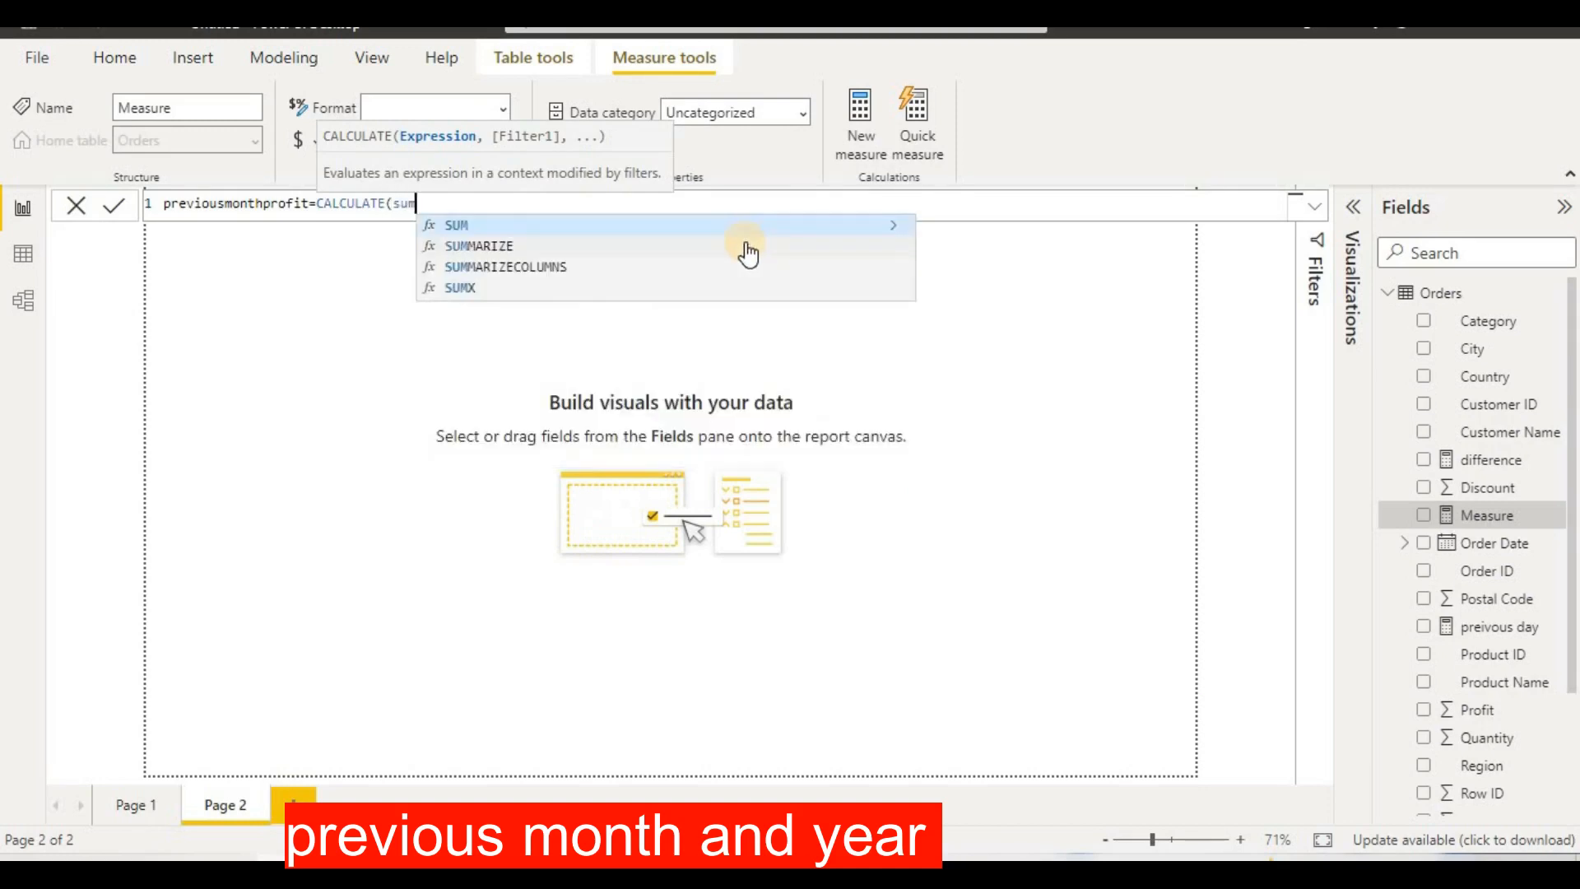
pyautogui.write('(')
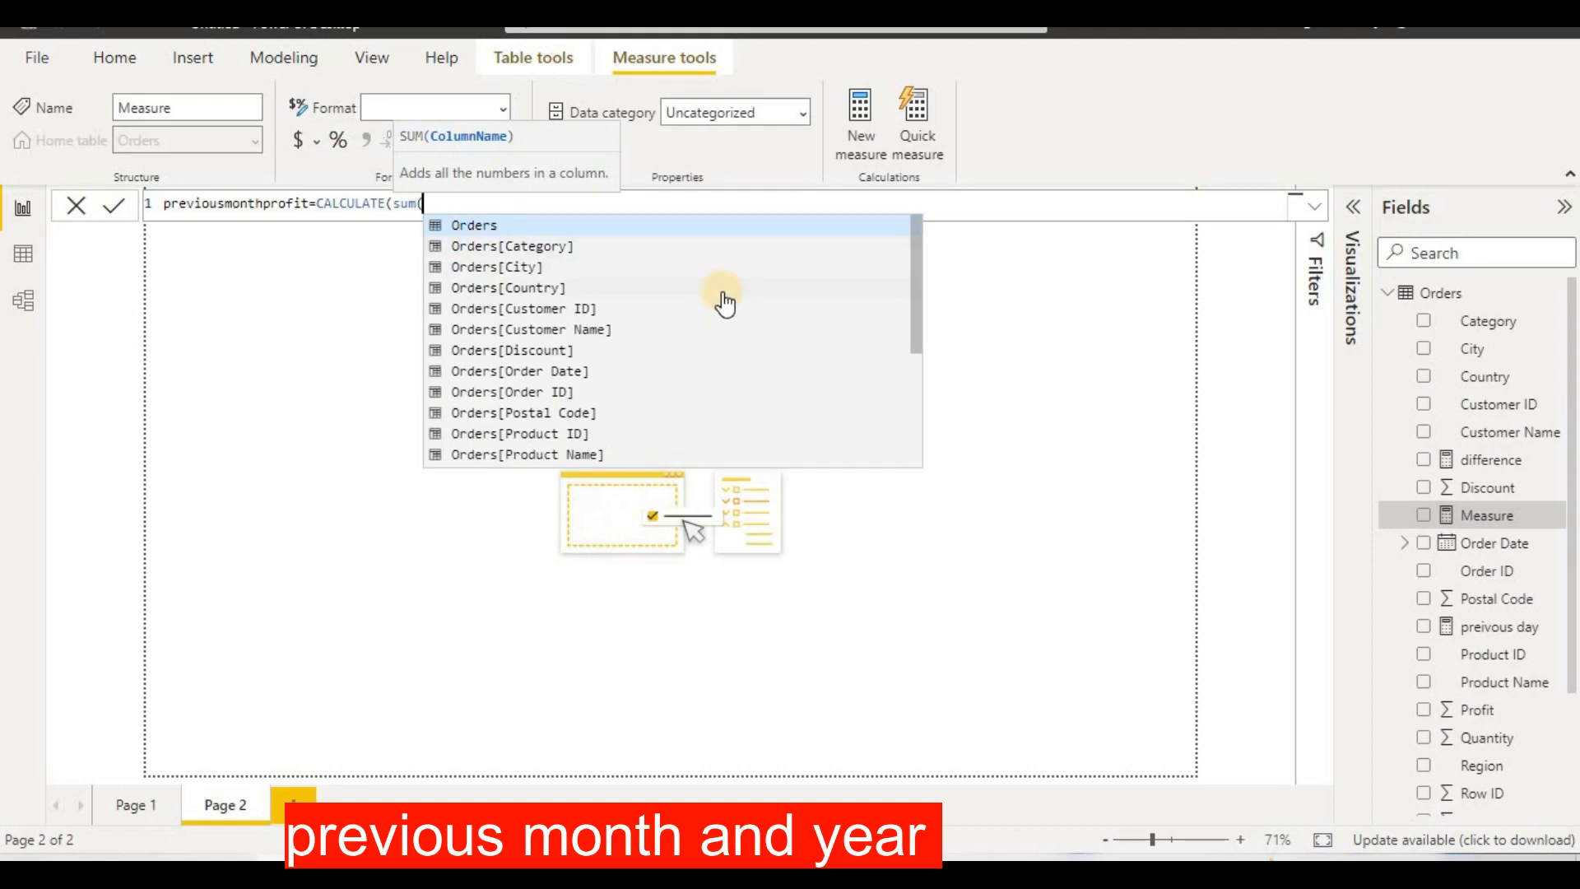
pyautogui.scroll(-2, 724, 303)
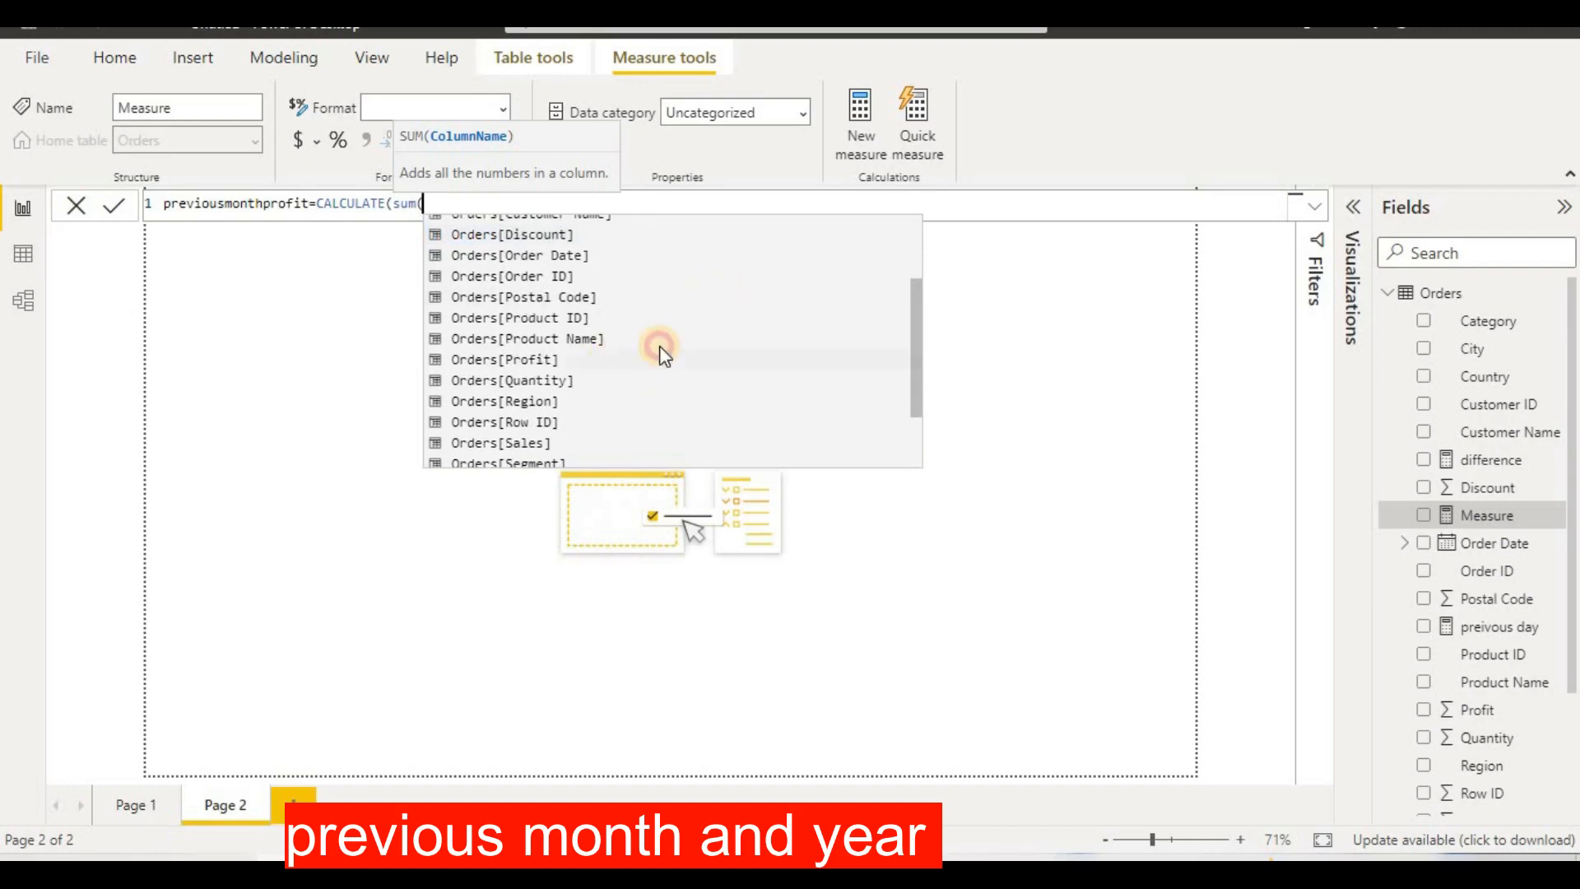
pyautogui.click(661, 354)
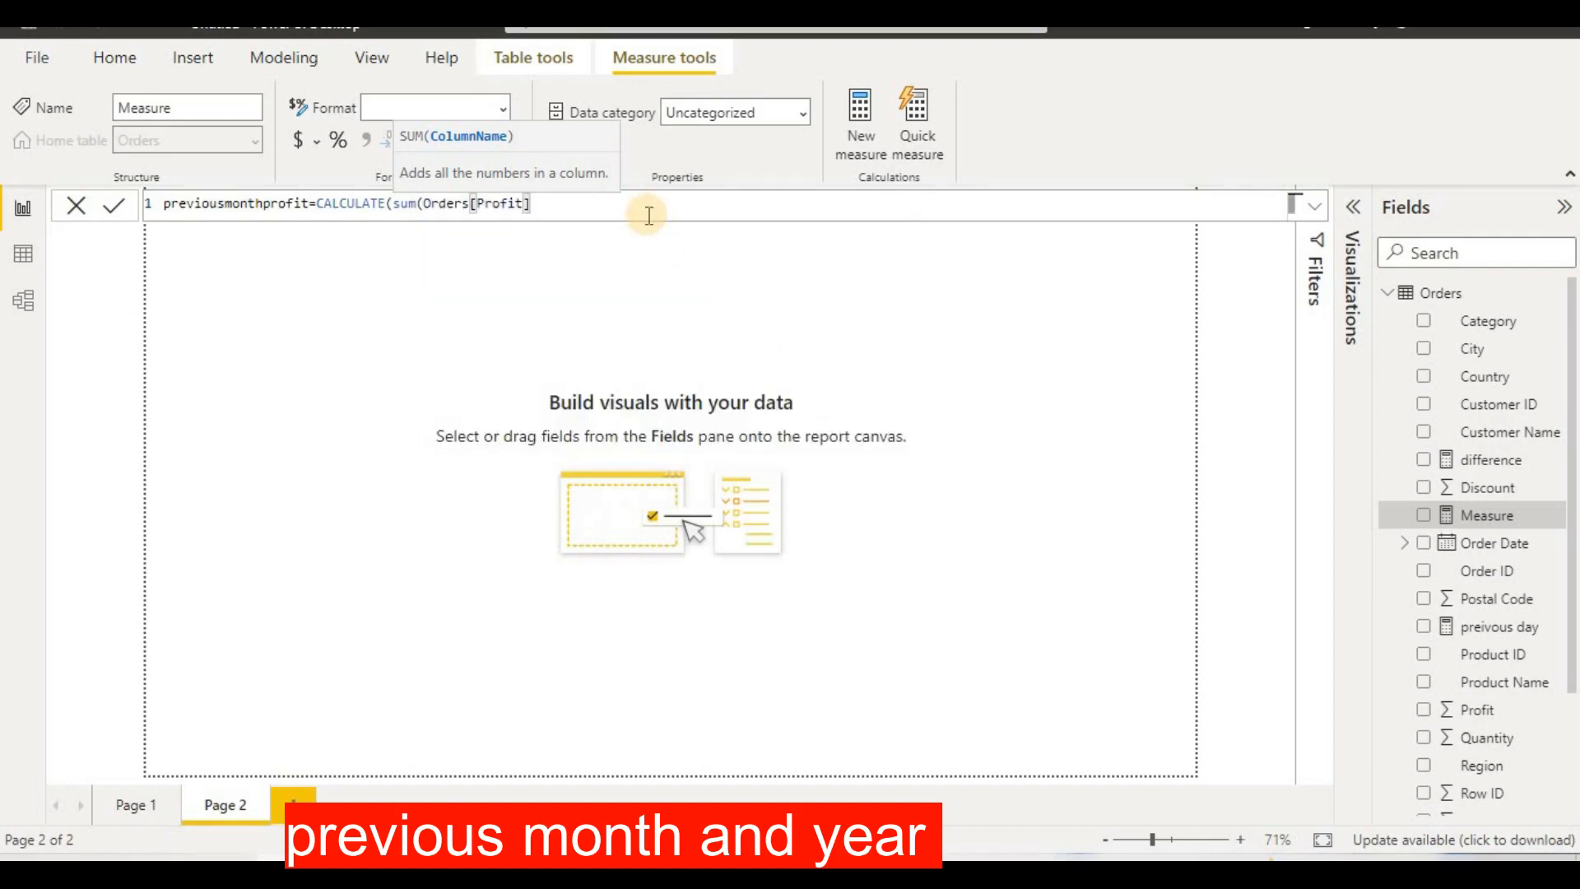
pyautogui.write(')')
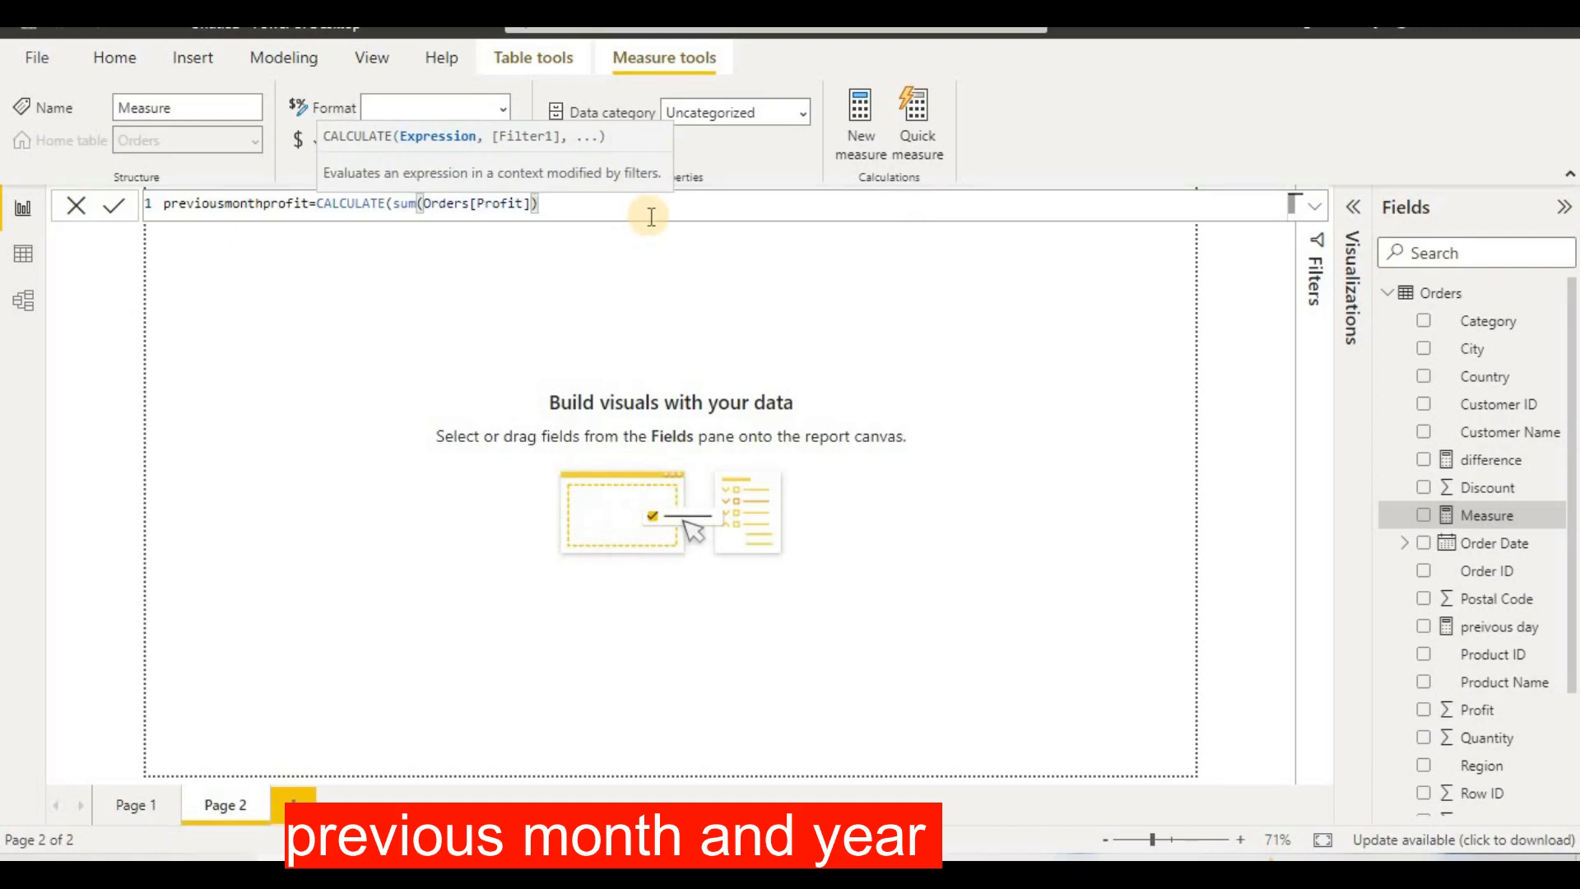
# Add a PREVIOUSMONTH filter on Orders[Order Date].[Date] to the CALCULATE formula and commit the previousmonthprofit measure
pyautogui.write(',pr')
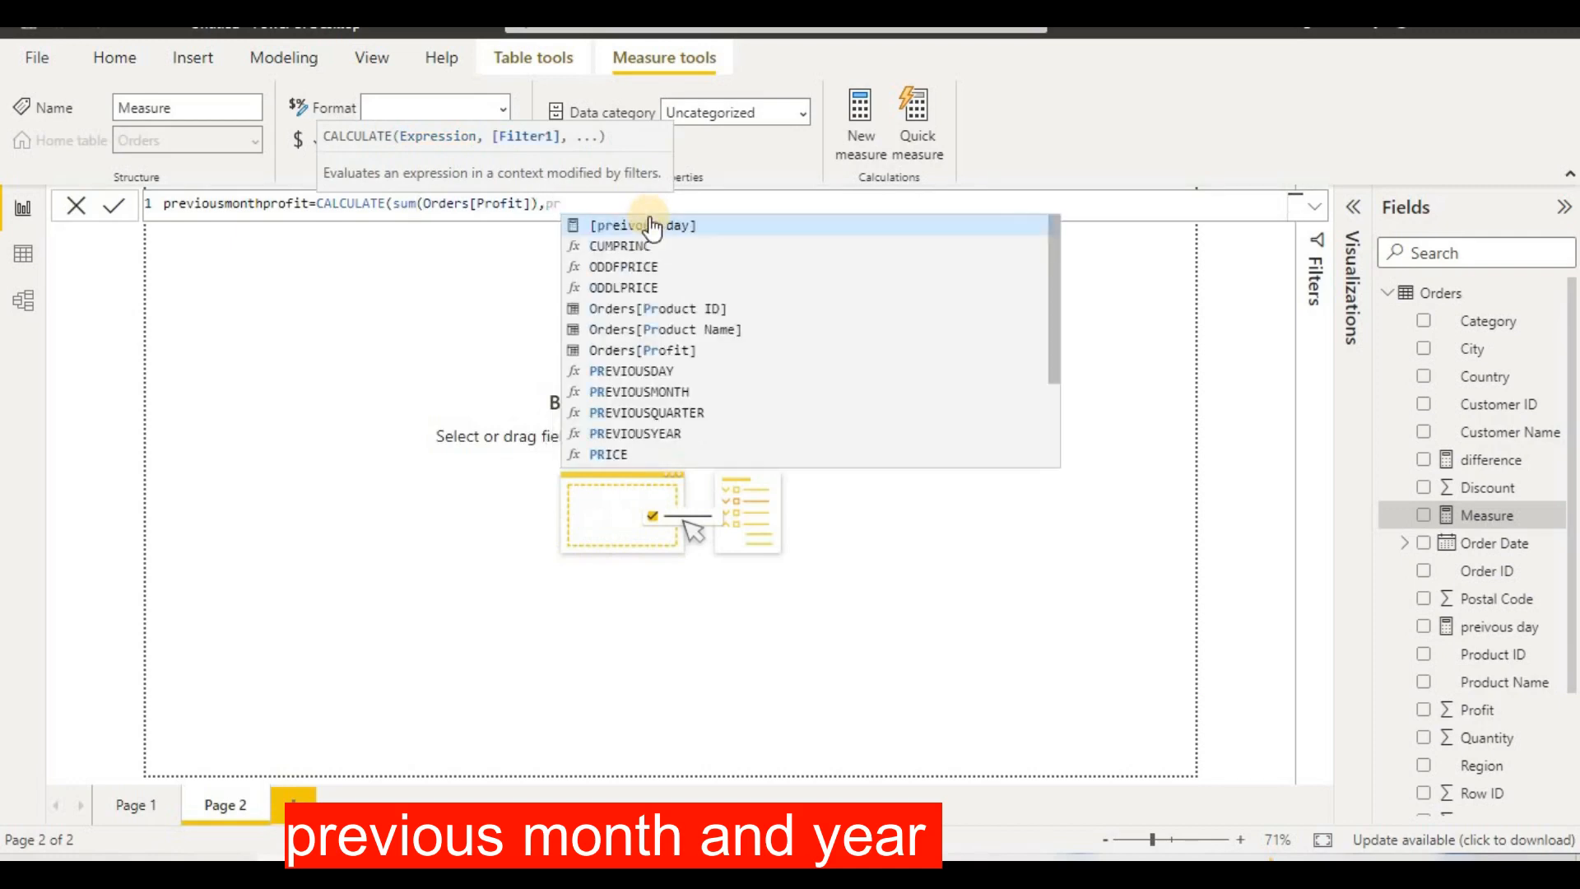
pyautogui.write('e')
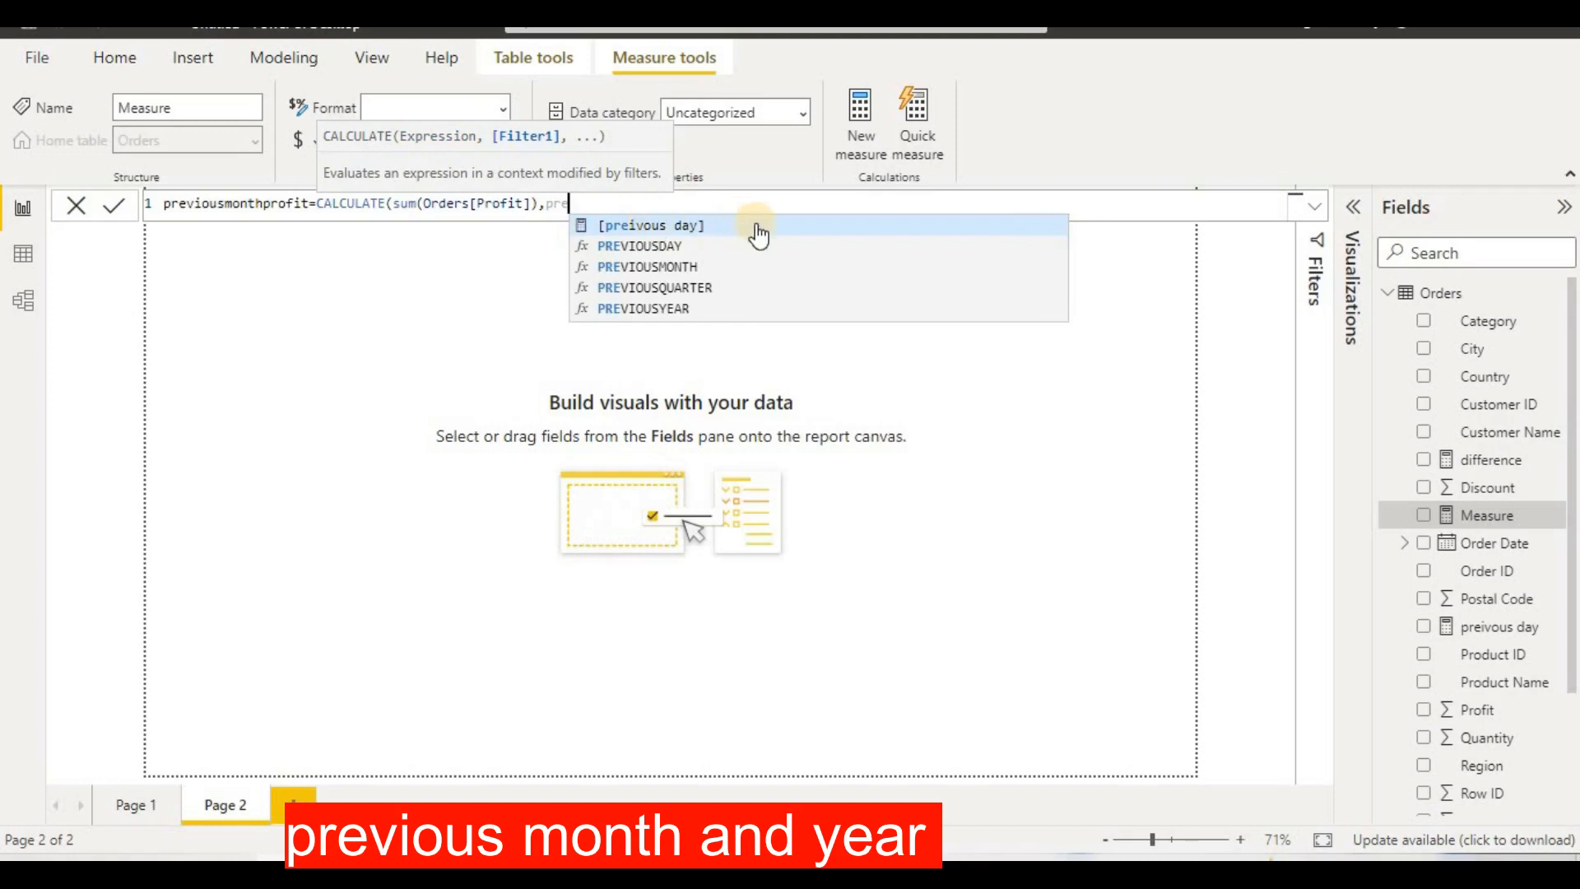
pyautogui.click(722, 270)
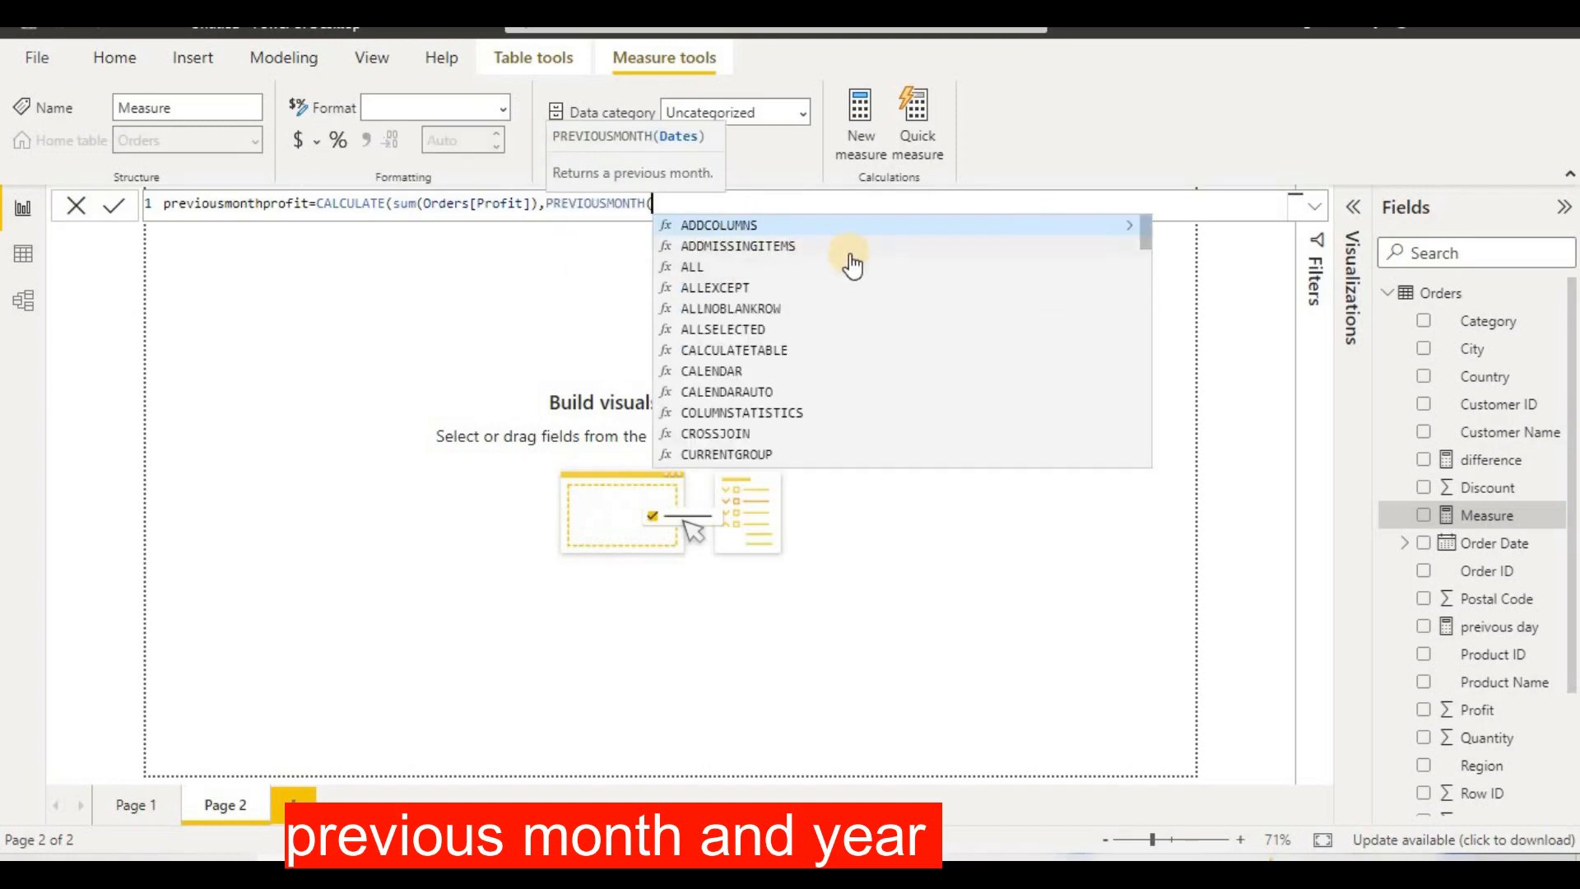
pyautogui.write('order')
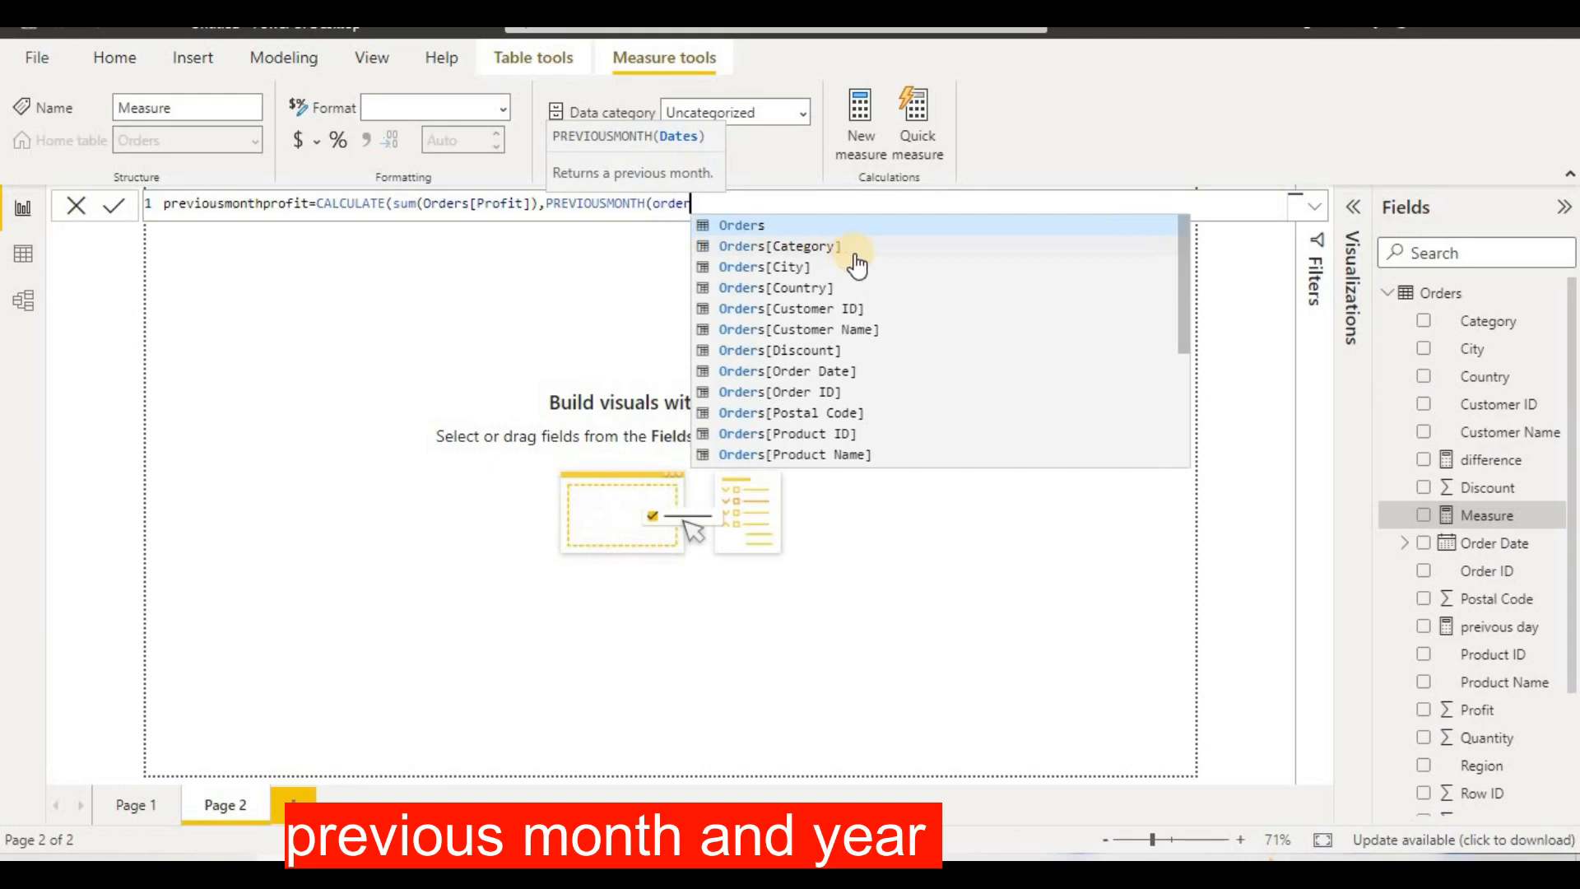
pyautogui.click(848, 371)
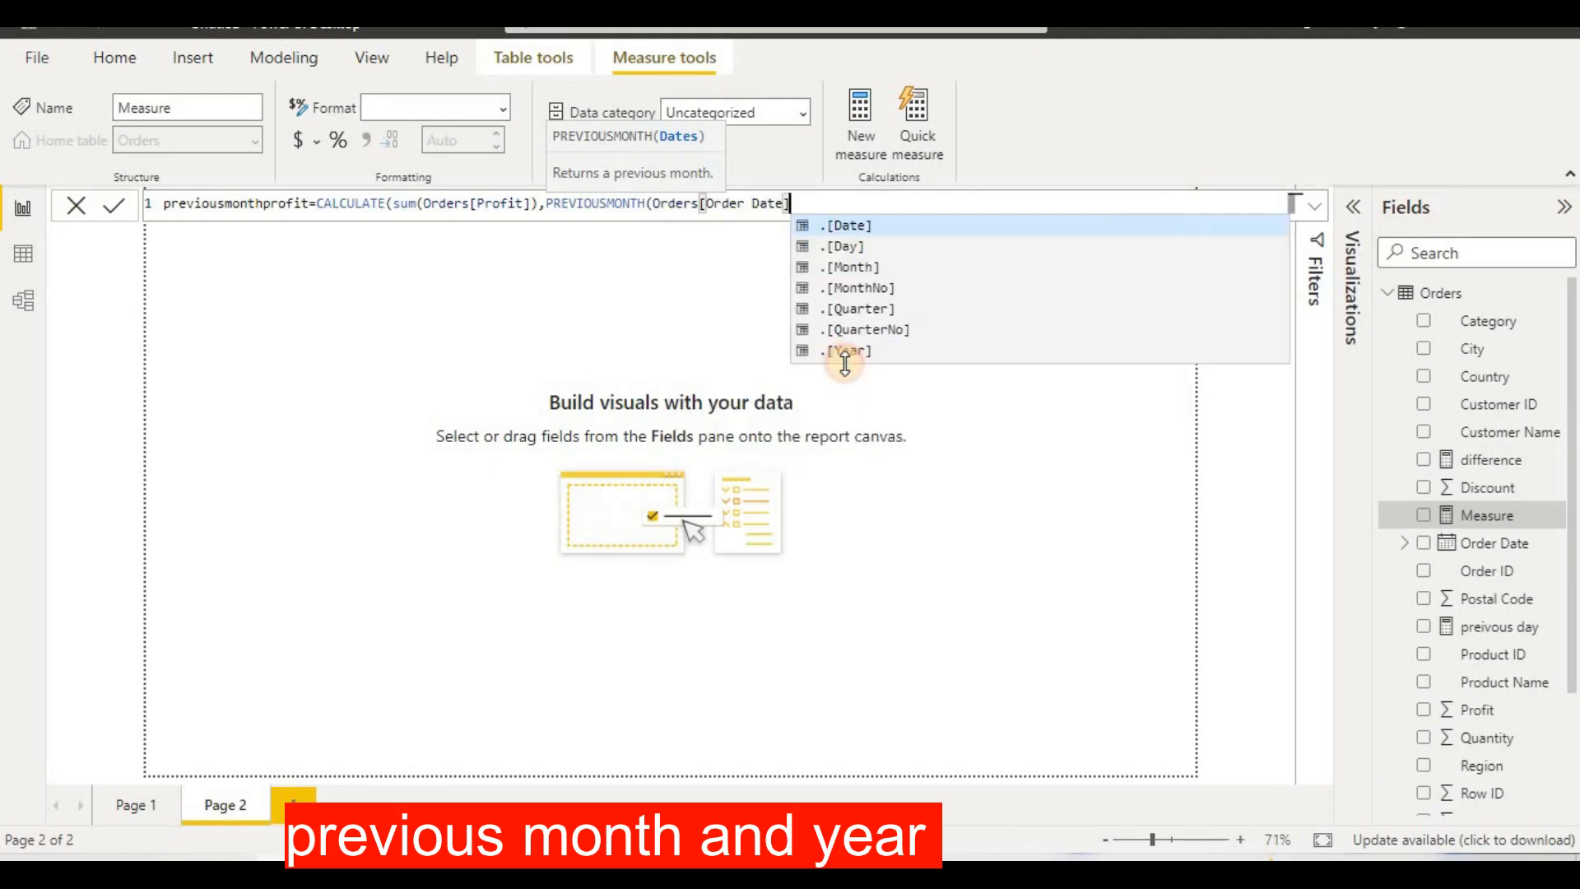
pyautogui.click(860, 226)
pyautogui.write(')')
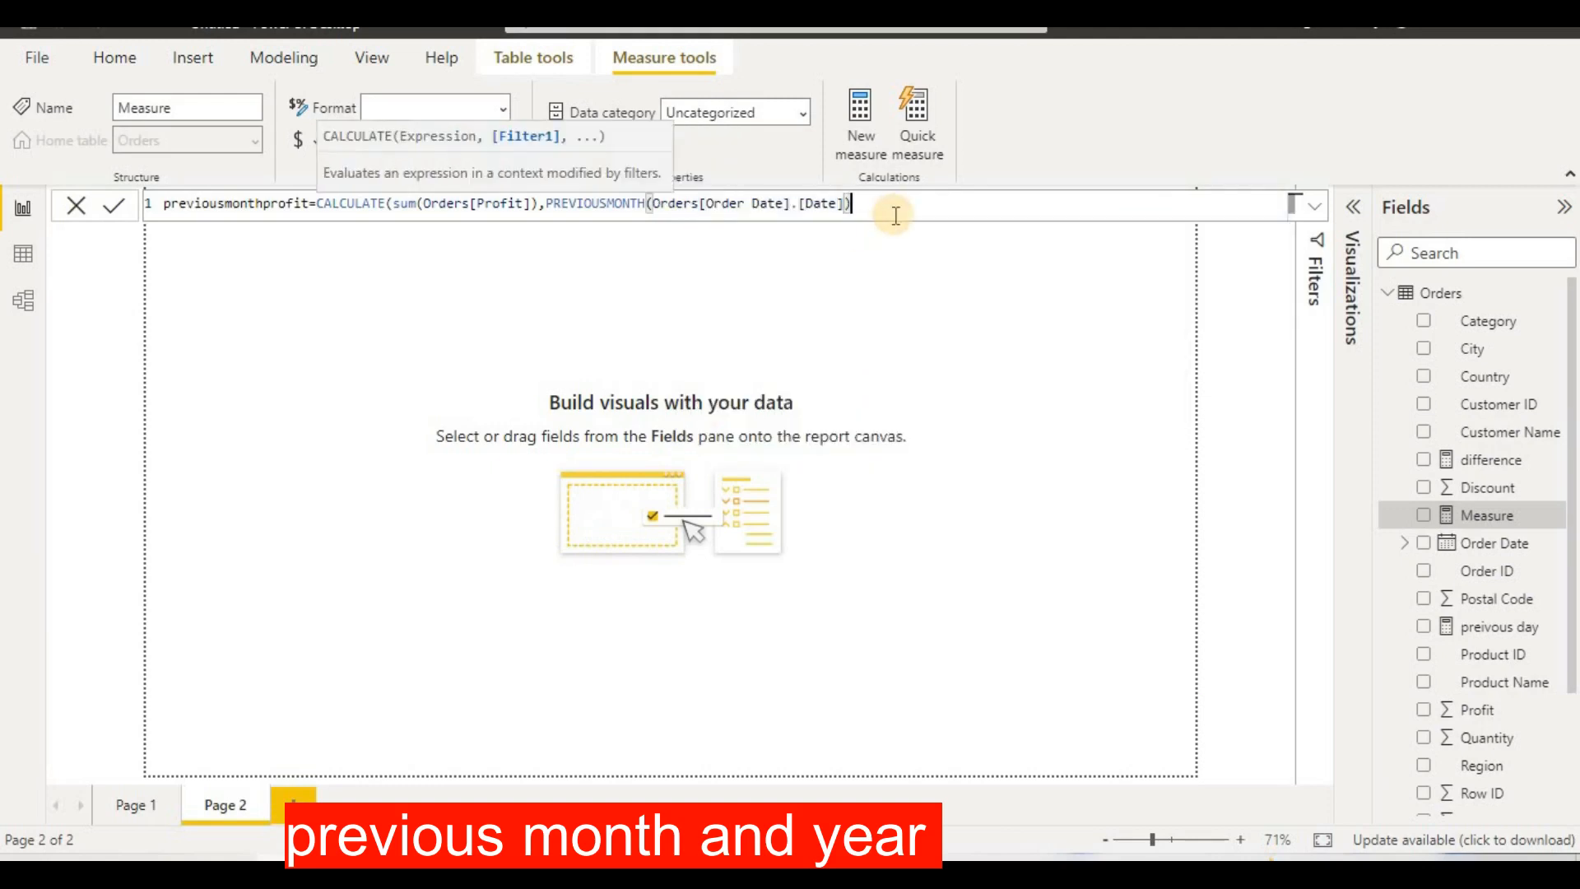
pyautogui.press('Return')
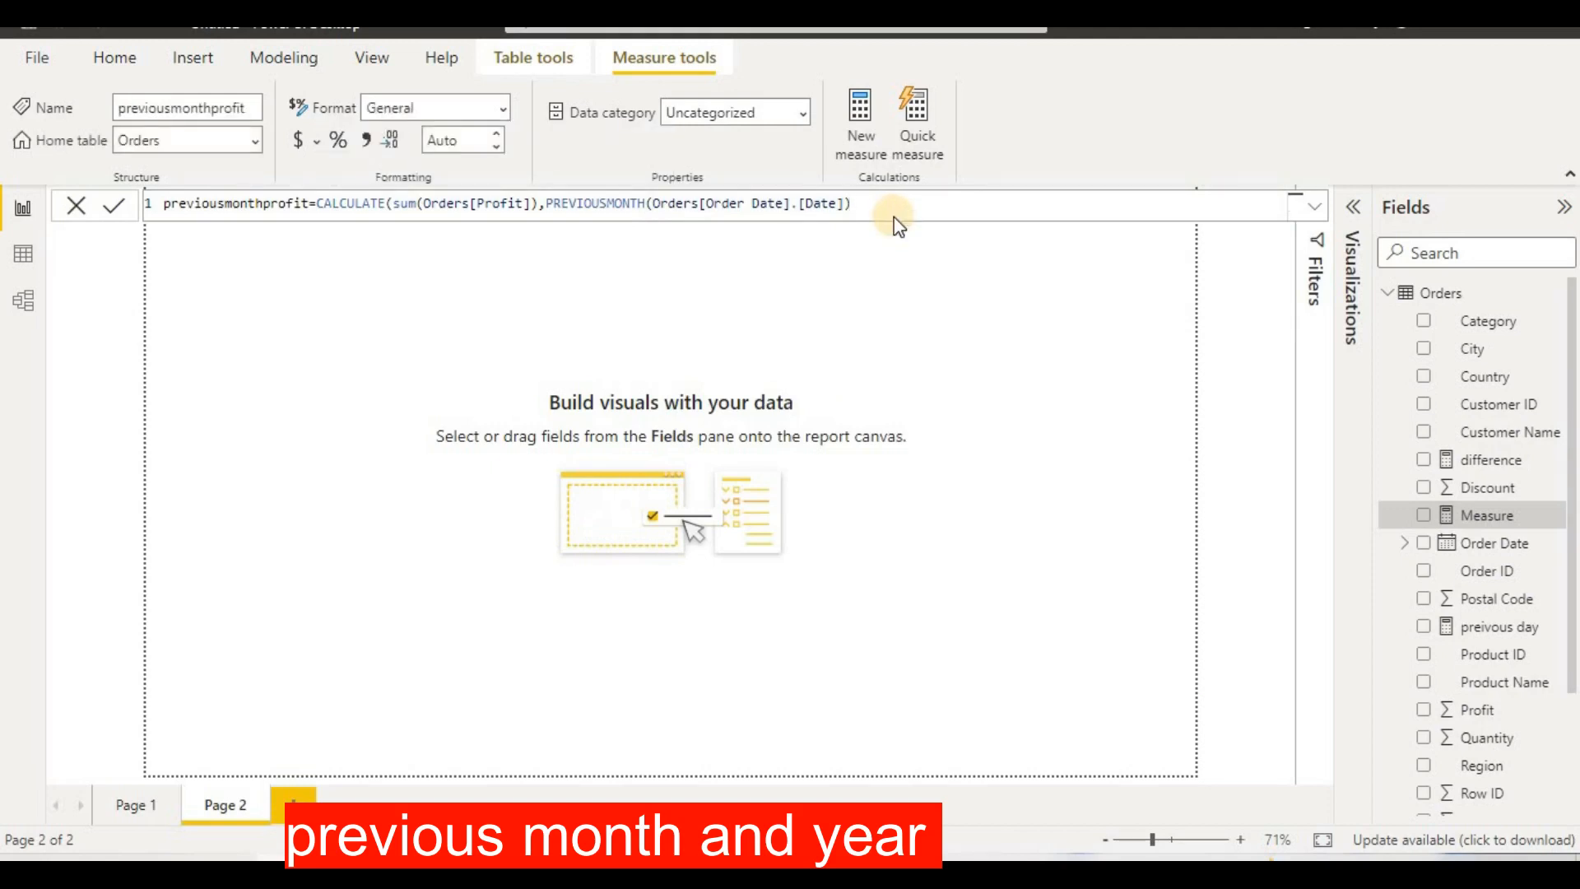
# Insert a table visual on Page 2 and enlarge it to cover about half of the report canvas
pyautogui.click(1350, 212)
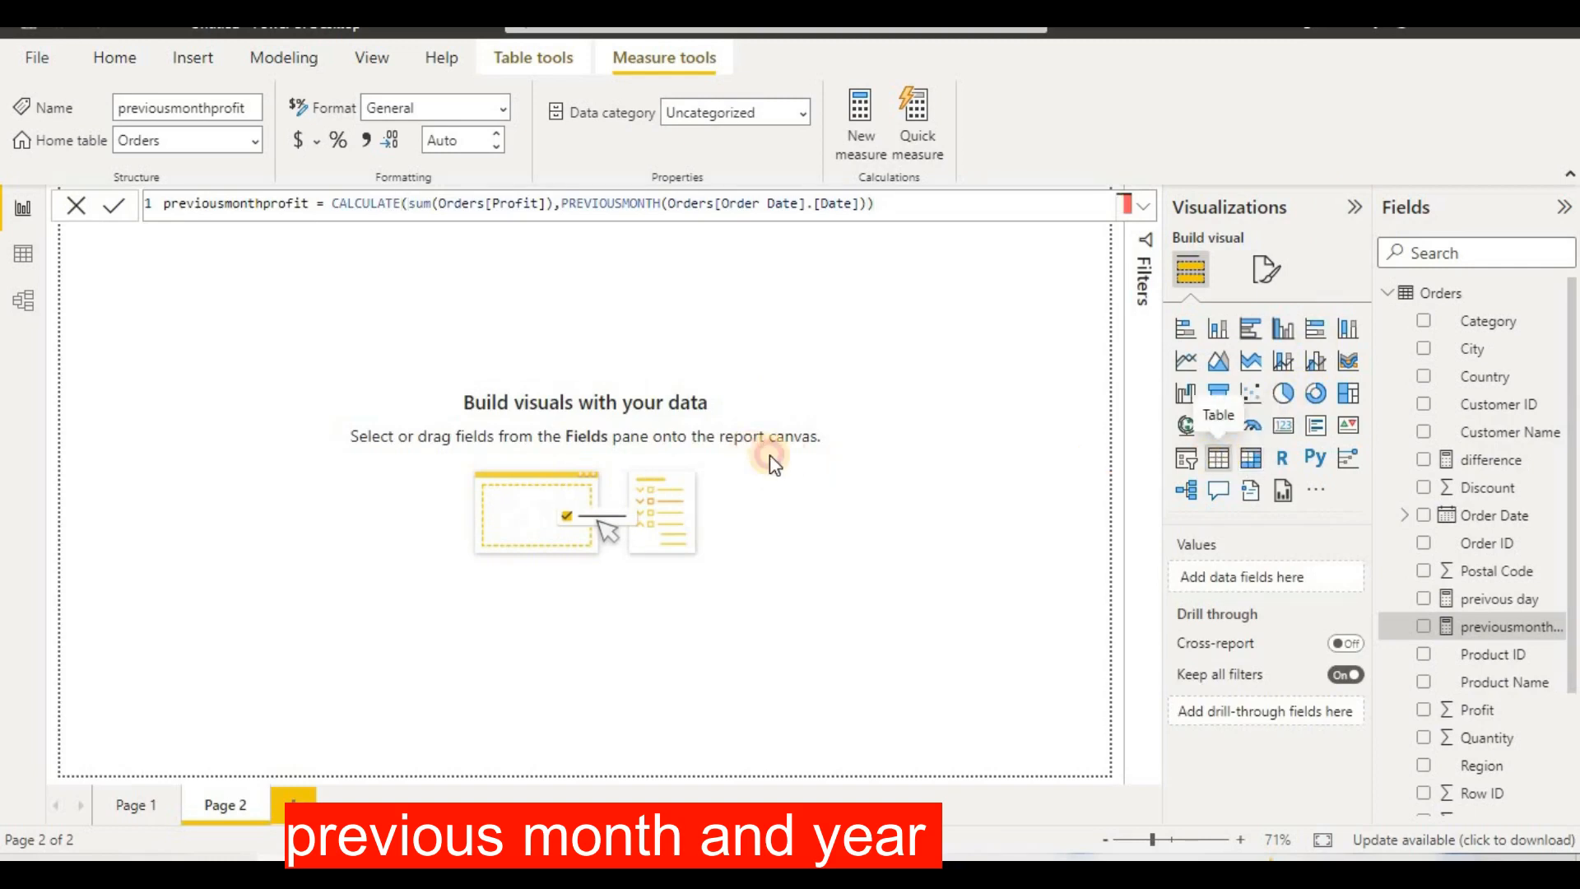
pyautogui.click(1218, 464)
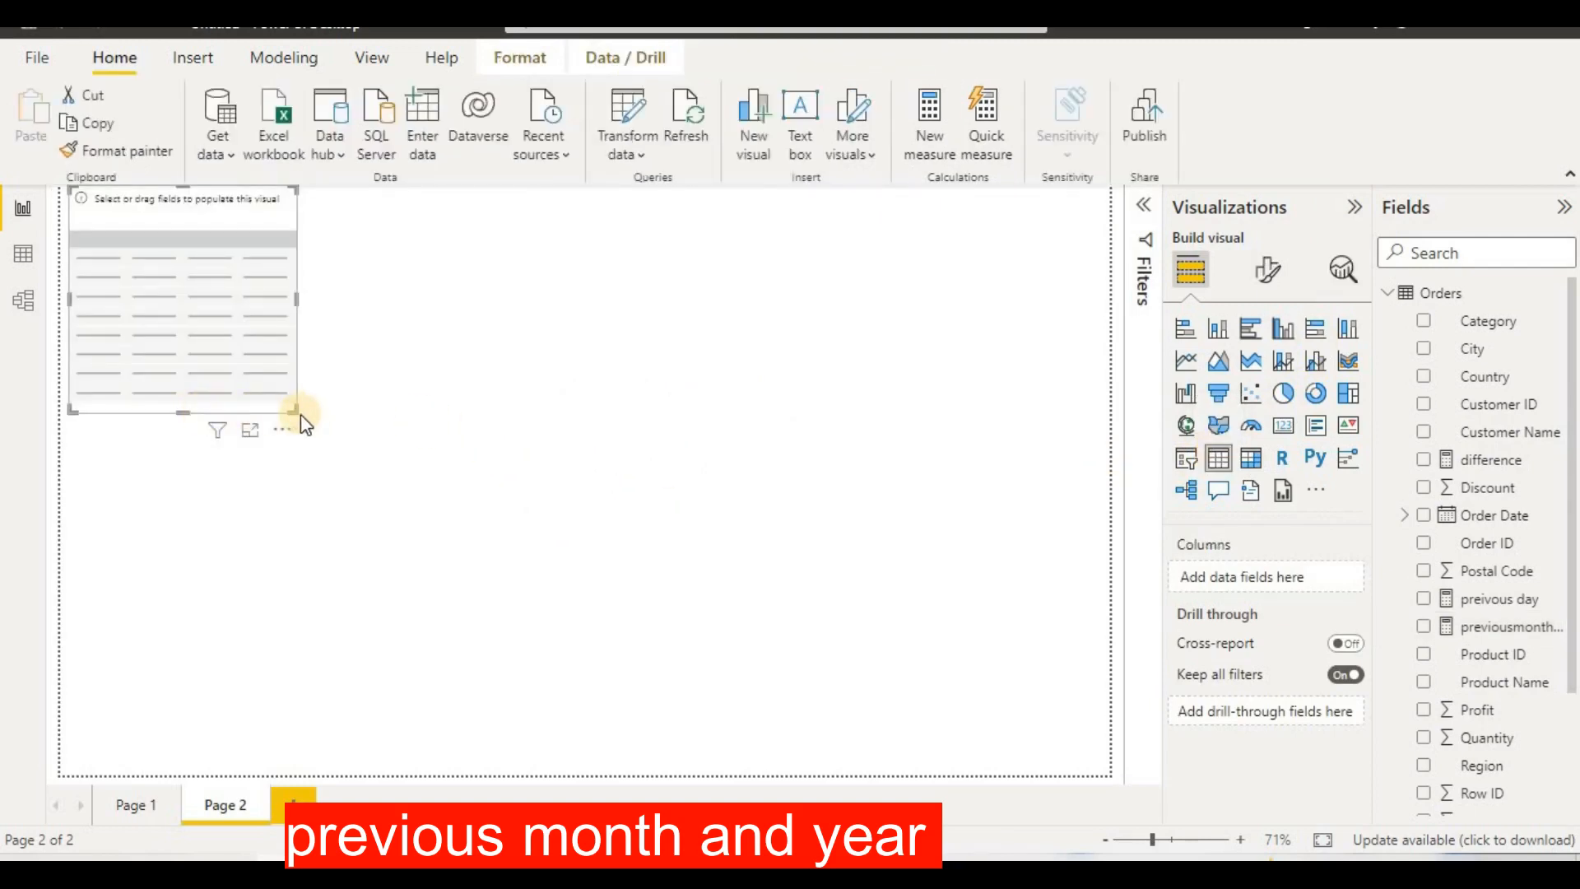
pyautogui.moveTo(294, 410); pyautogui.dragTo(673, 704)
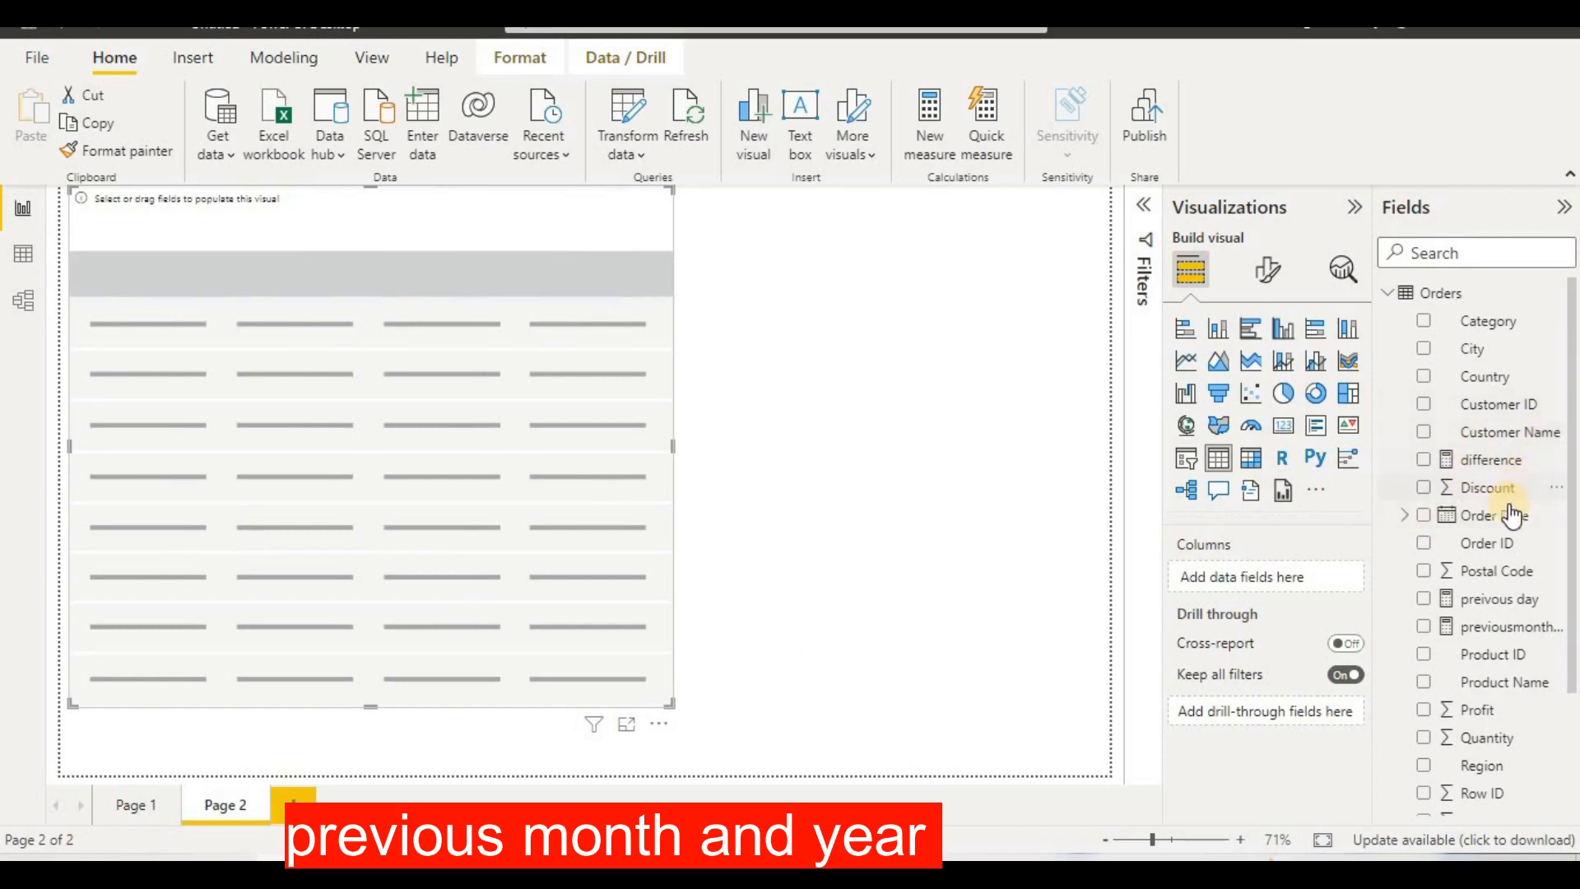
# Populate the table with Order Date, the sum of Profit and the previousmonthprofit measure
pyautogui.moveTo(1485, 515); pyautogui.dragTo(1349, 570)
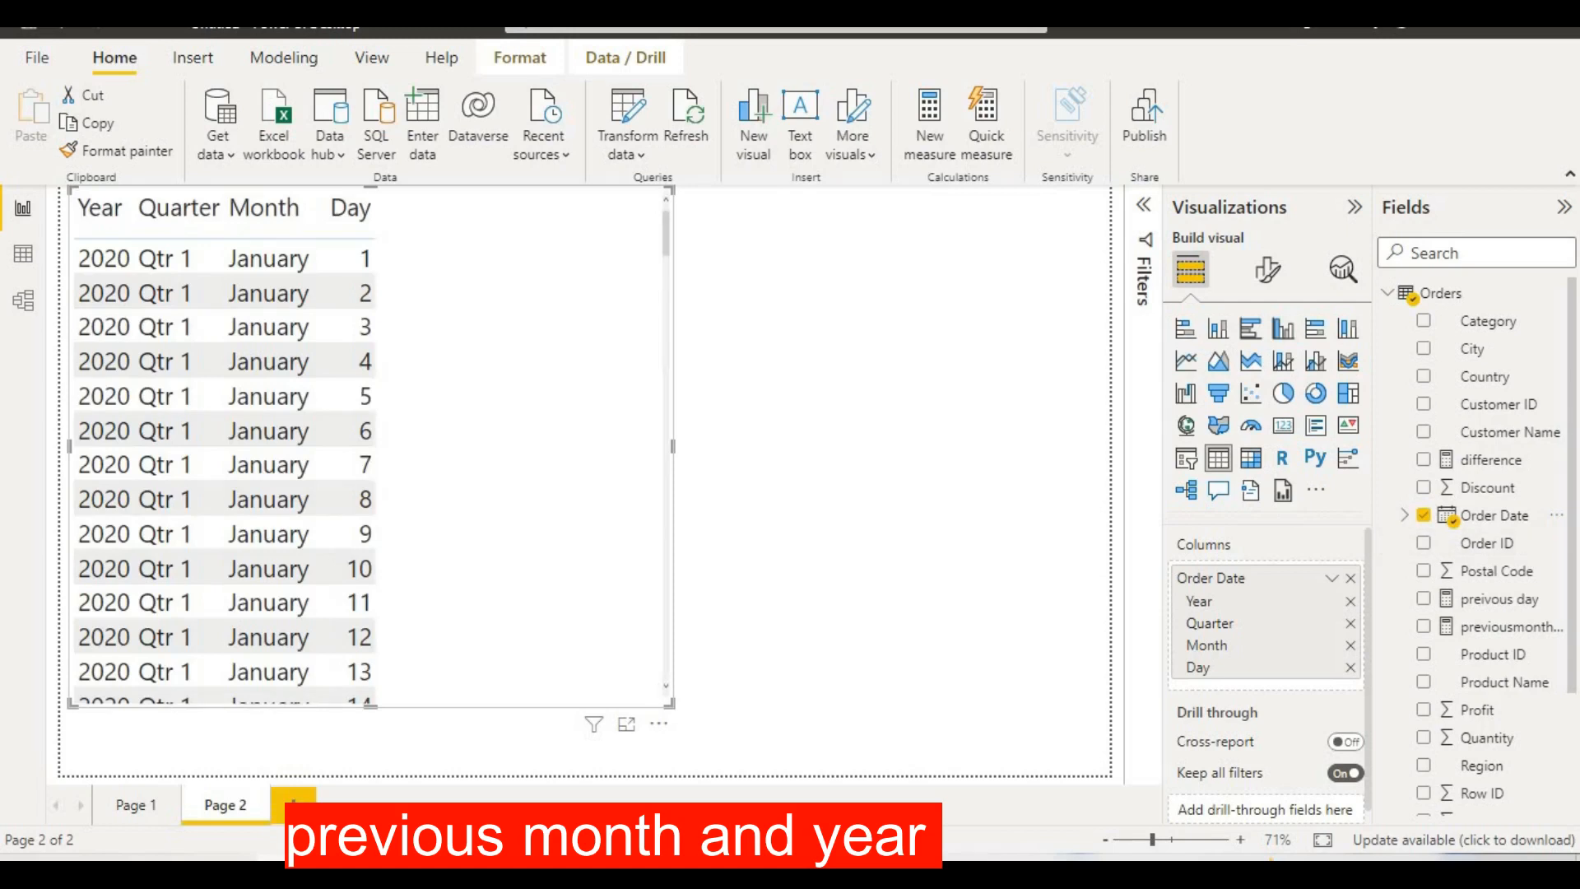
pyautogui.moveTo(1460, 627); pyautogui.dragTo(1555, 649)
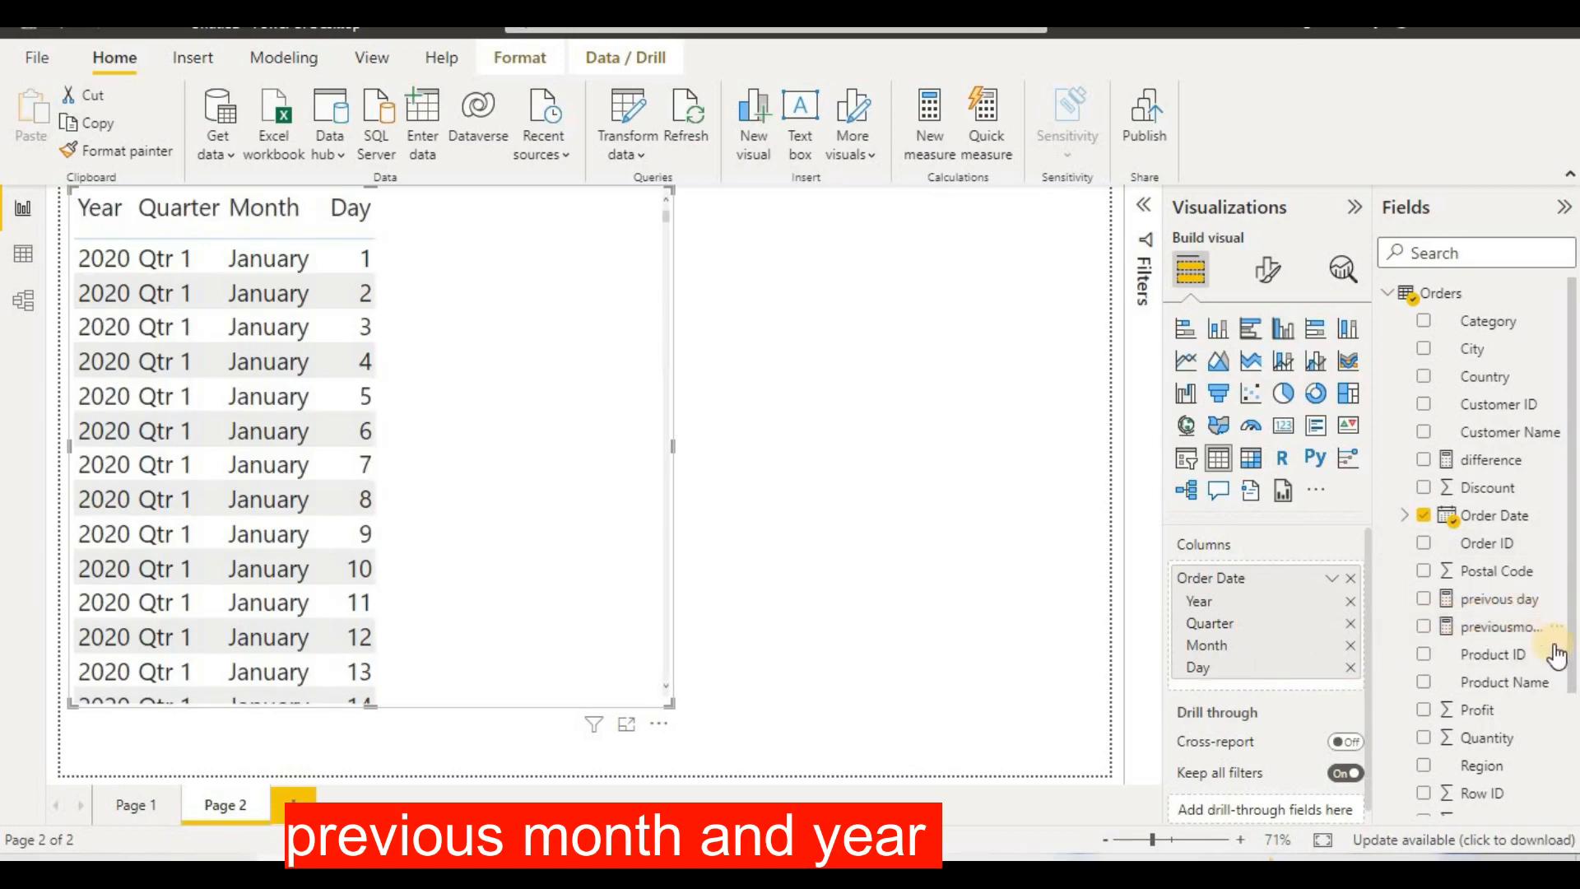
pyautogui.moveTo(1502, 709); pyautogui.dragTo(1368, 702)
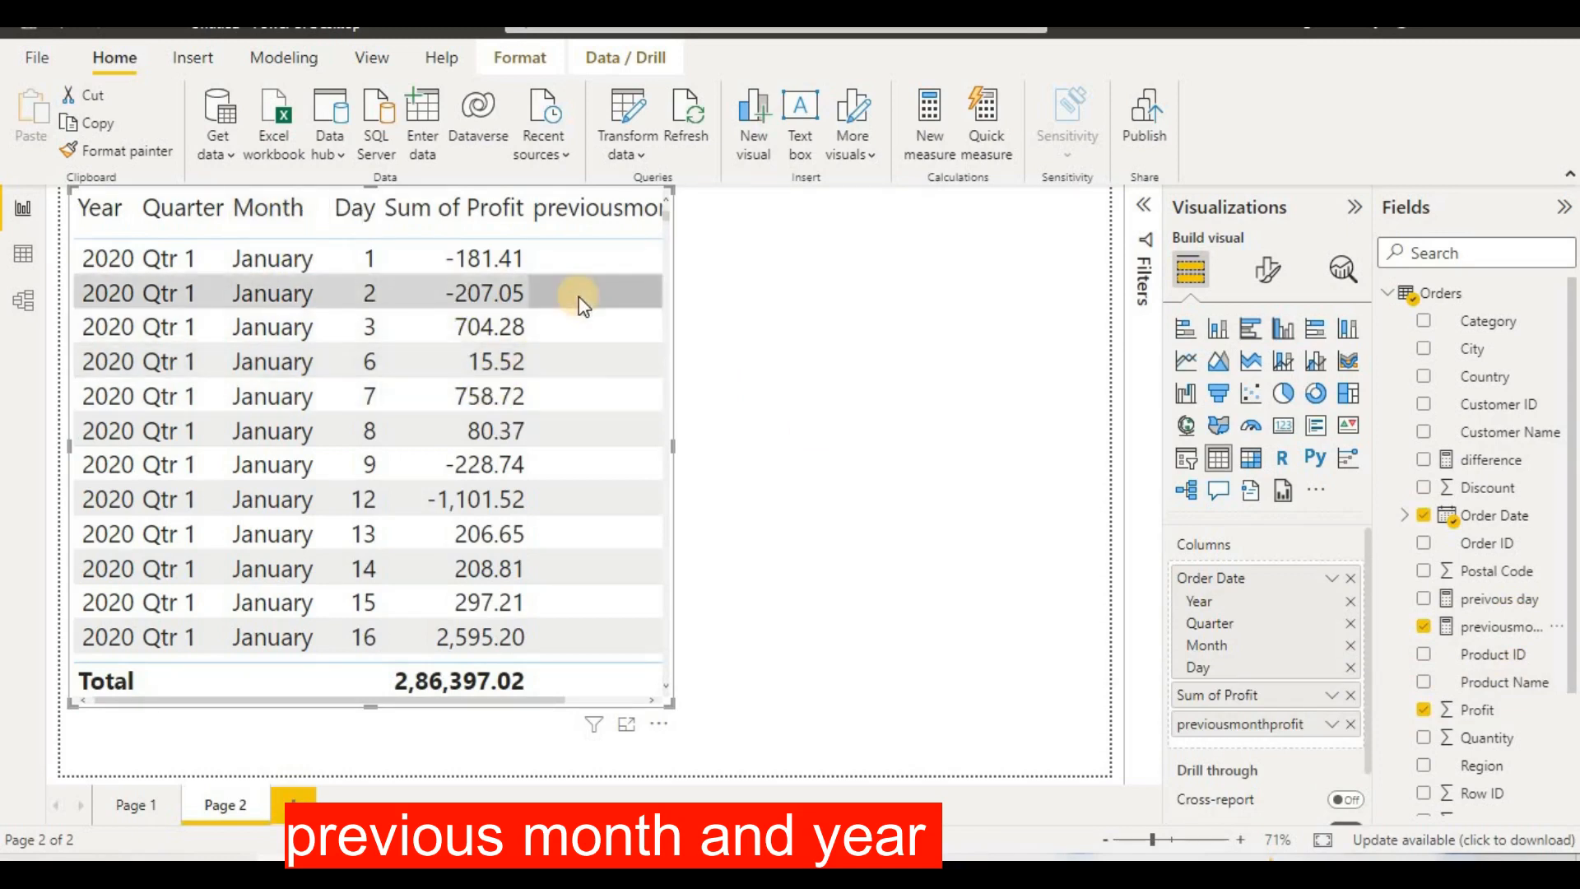
# Widen the table to fit the previousmonthprofit column, and remove the Day level from its Order Date hierarchy
pyautogui.scroll(-3, 579, 297)
pyautogui.scroll(3, 579, 296)
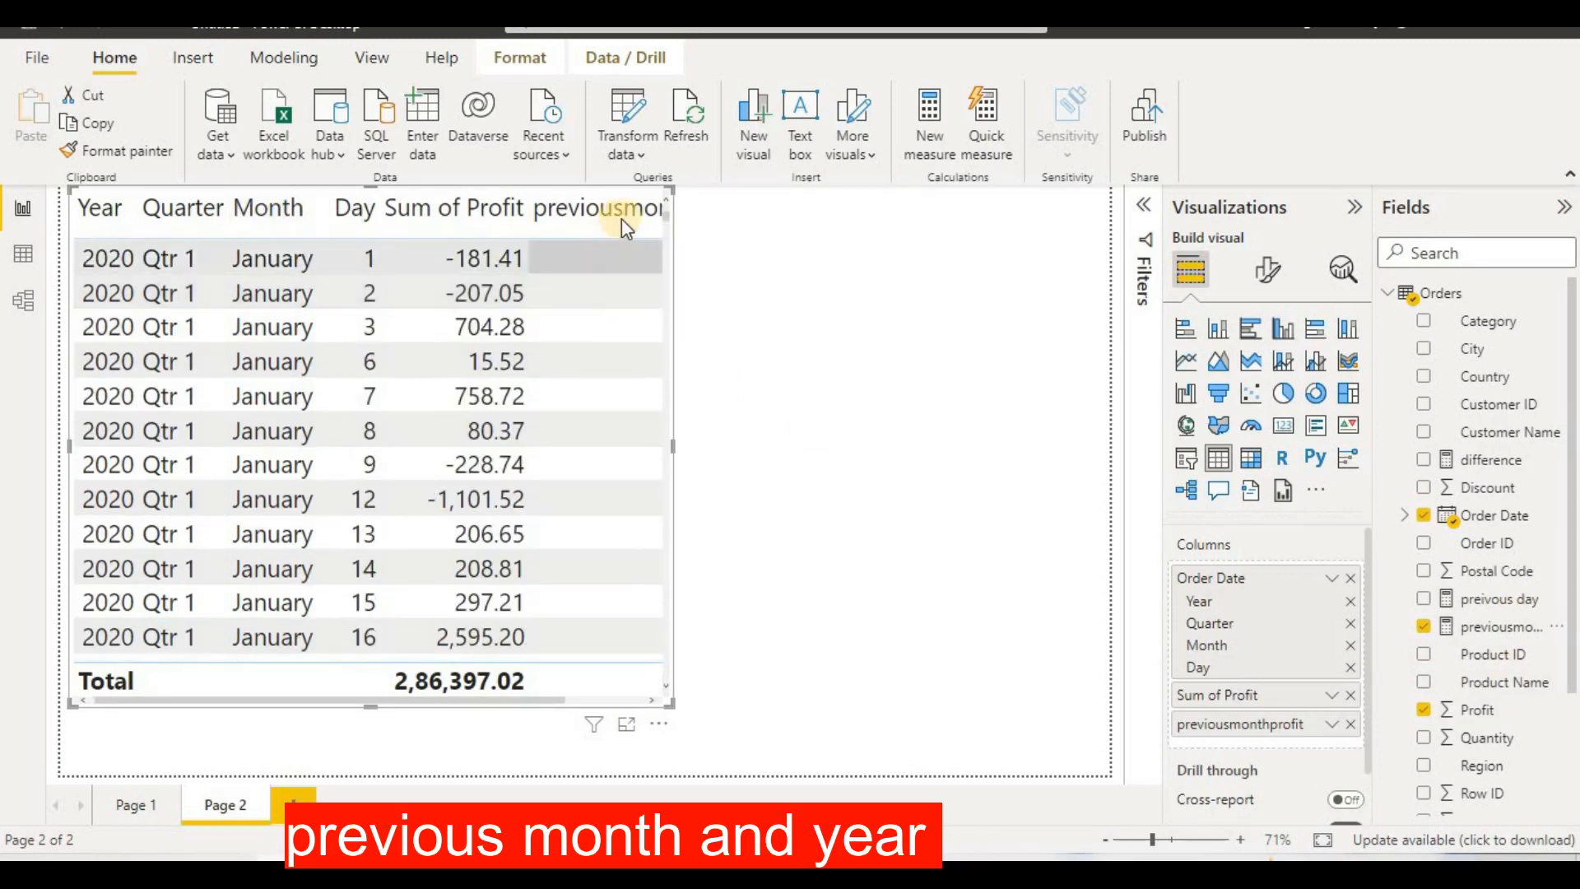
pyautogui.moveTo(671, 445); pyautogui.dragTo(945, 459)
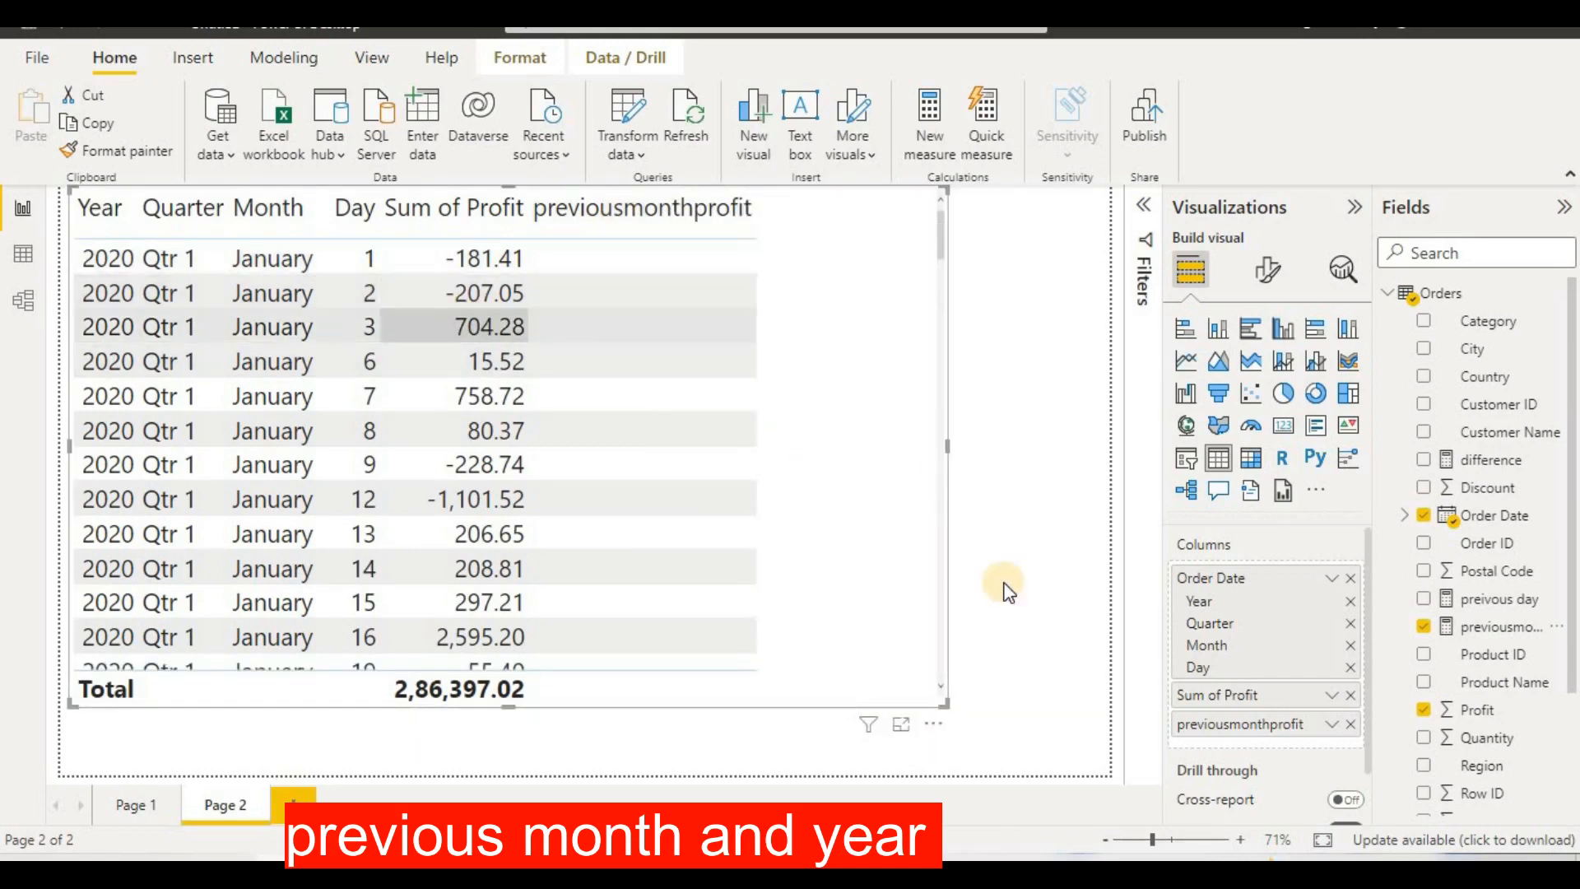
pyautogui.click(1352, 668)
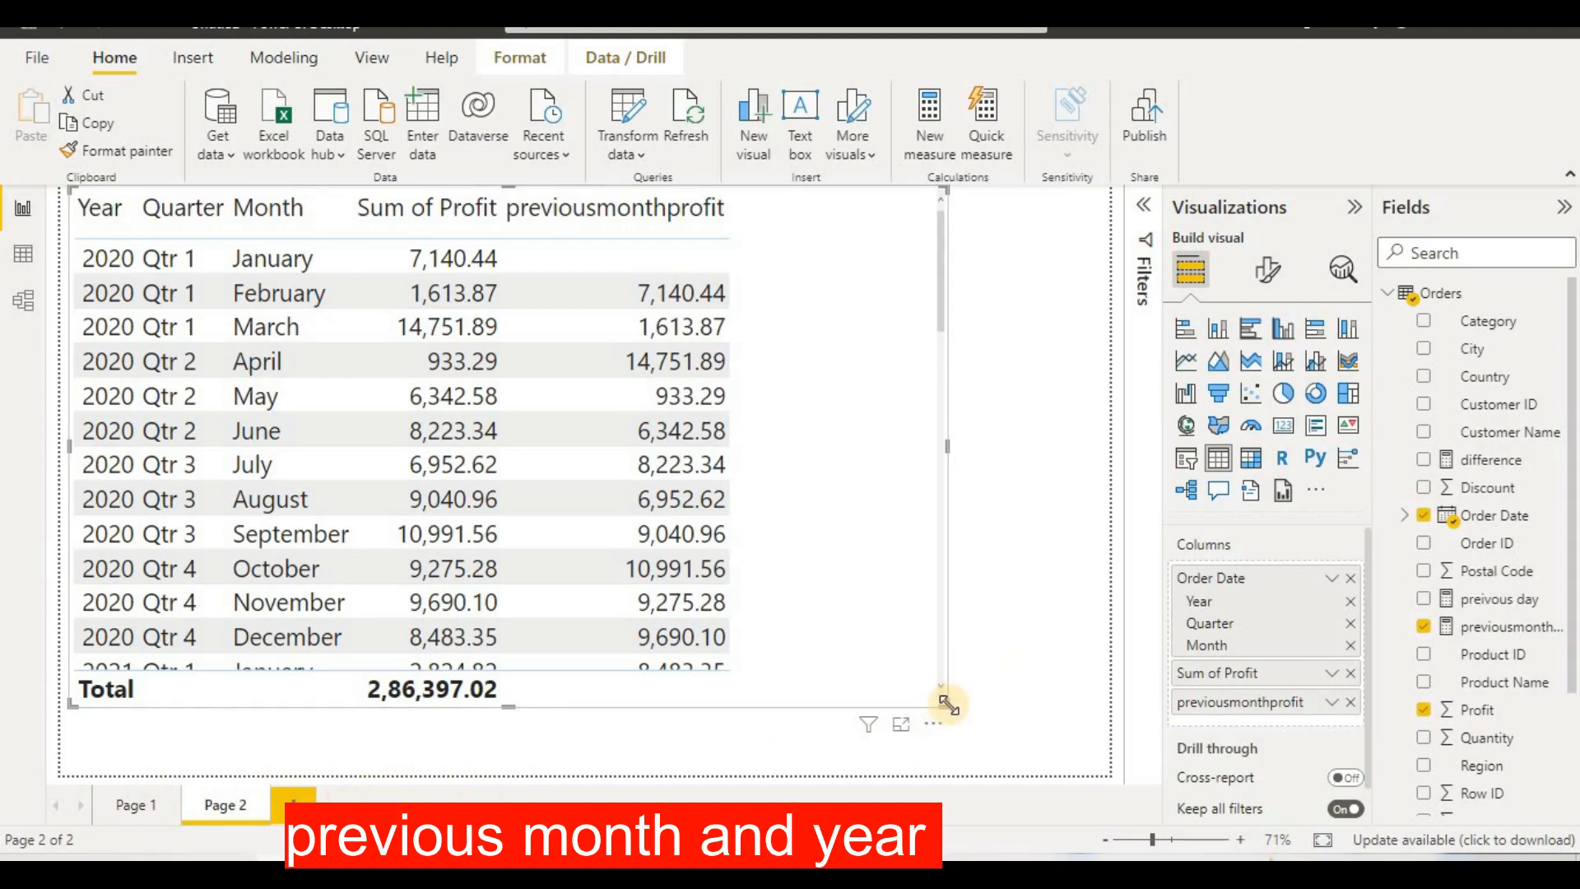
# Shrink the monthly table and place a second, empty table visual beside it on the canvas
pyautogui.moveTo(947, 704); pyautogui.dragTo(388, 502)
pyautogui.click(720, 502)
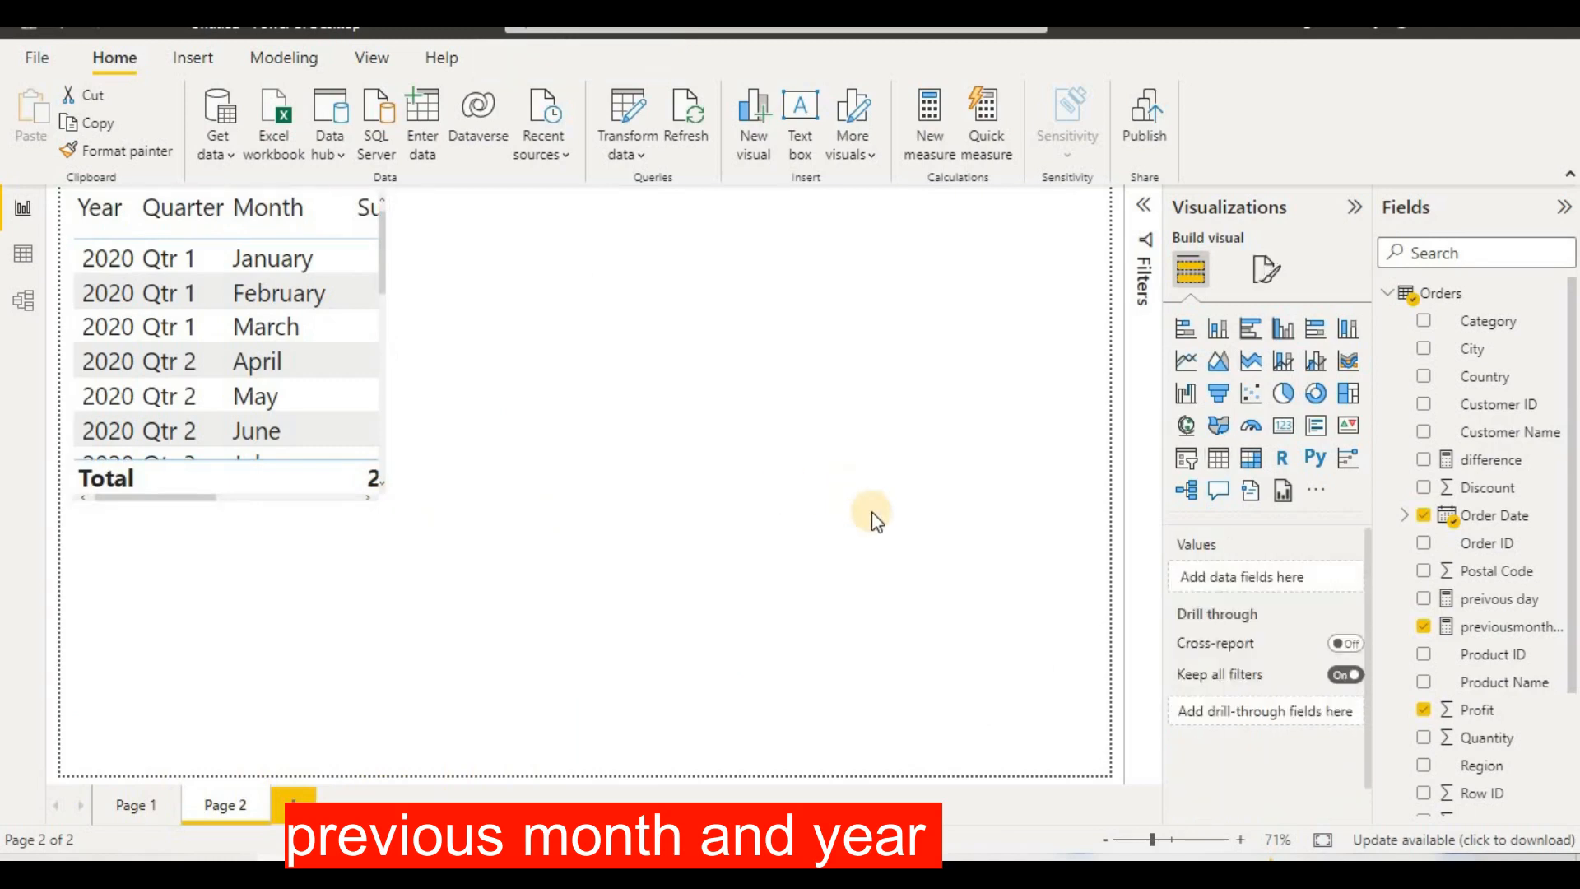
pyautogui.click(1223, 465)
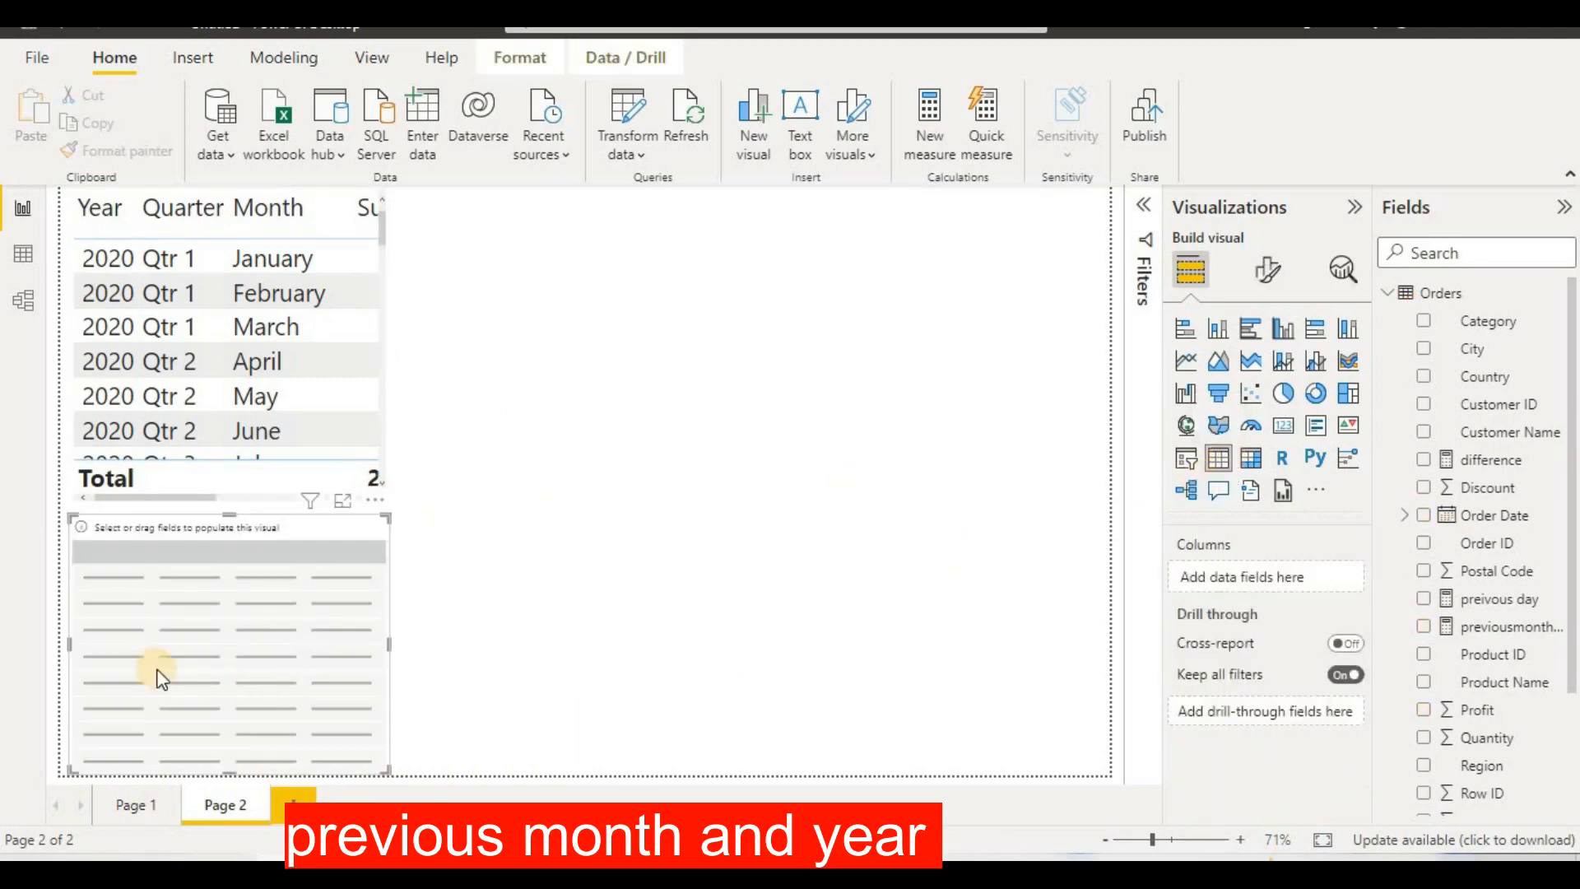
pyautogui.moveTo(718, 438); pyautogui.dragTo(808, 220)
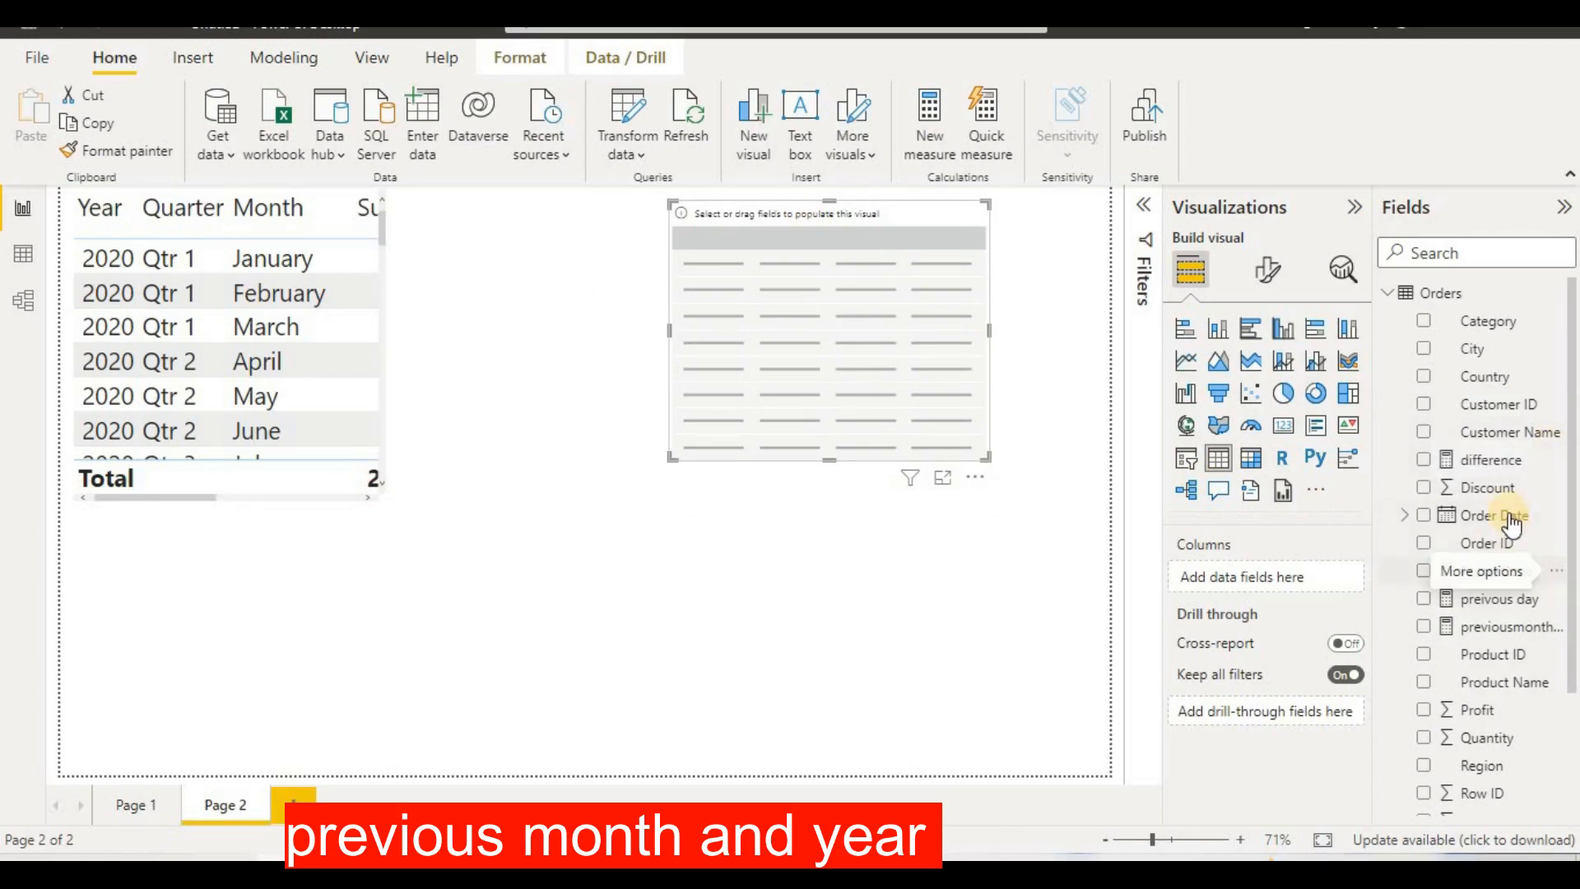
# Add Order Date to the second table, keeping only its Year level, and add the sum of Profit
pyautogui.moveTo(1493, 516); pyautogui.dragTo(1307, 581)
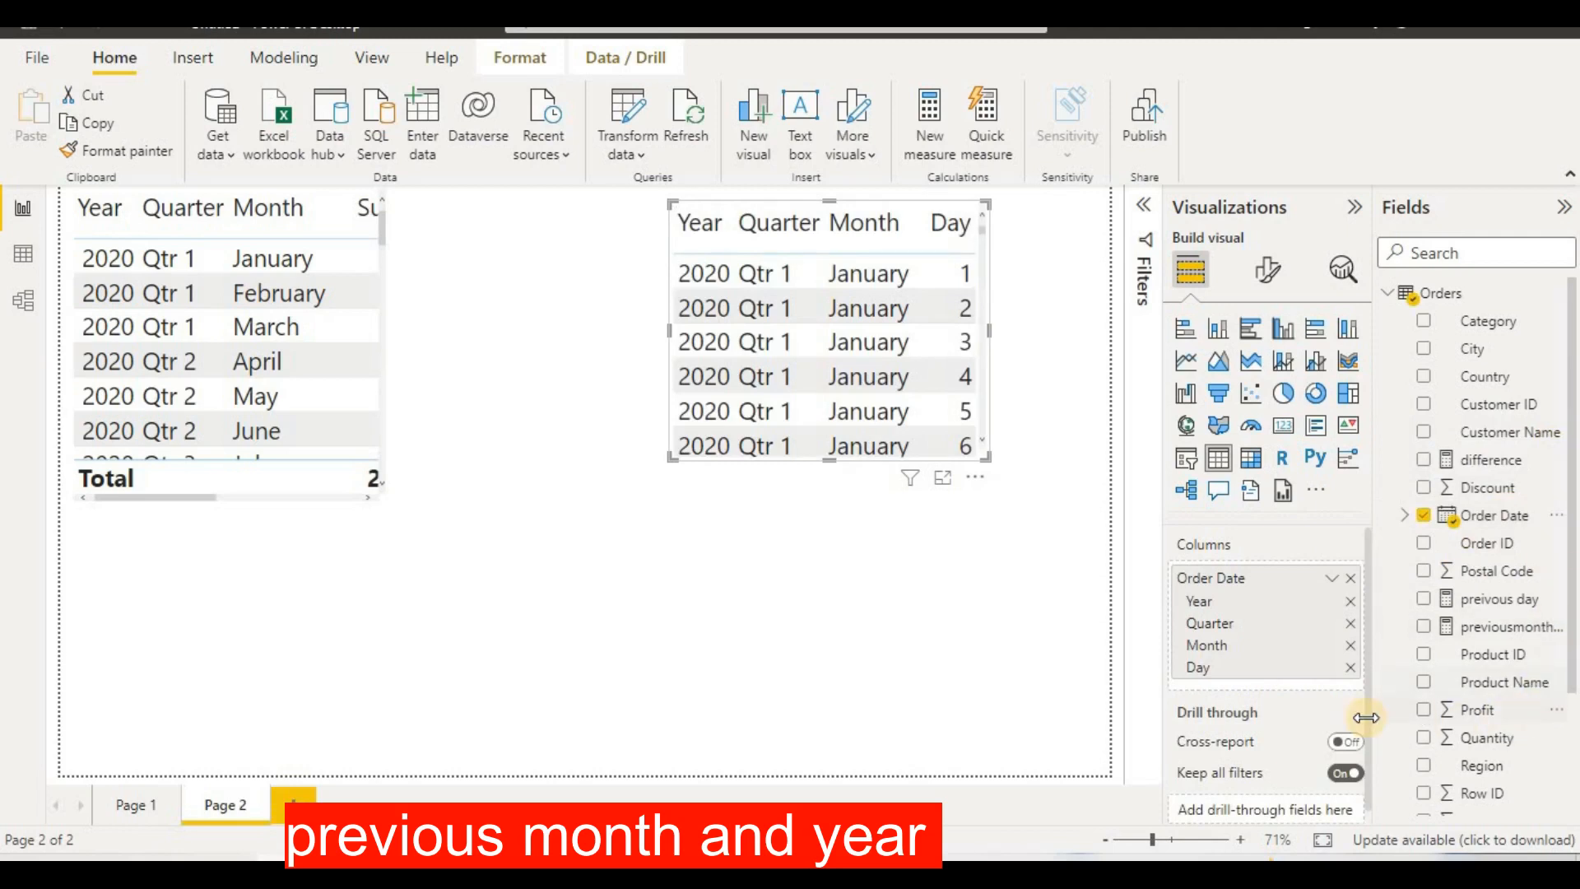
pyautogui.click(1349, 667)
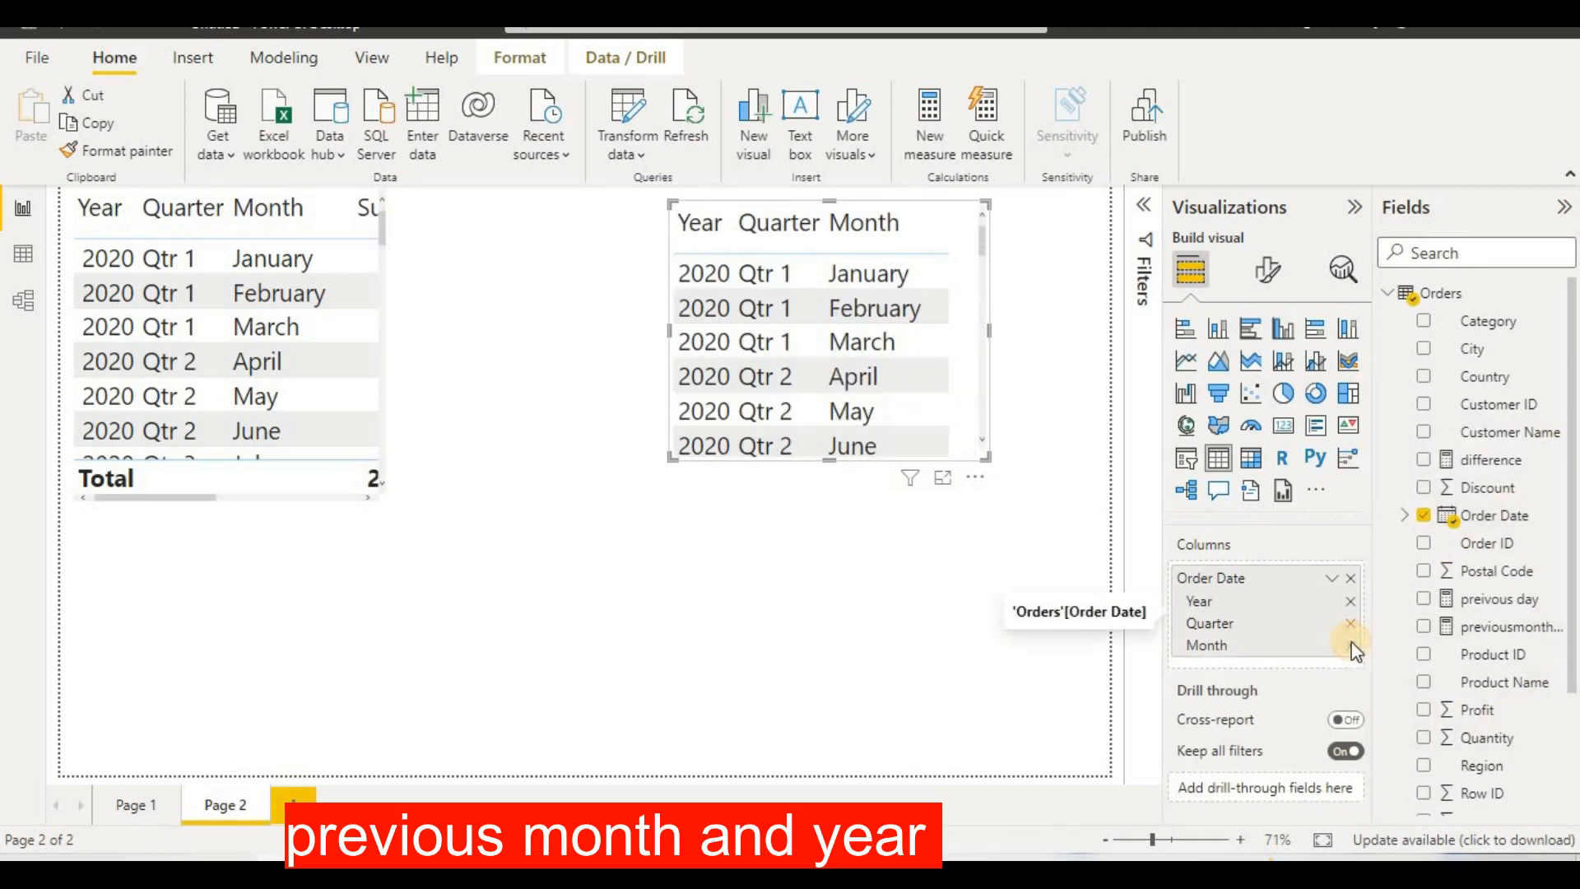
pyautogui.click(1350, 646)
pyautogui.click(1351, 624)
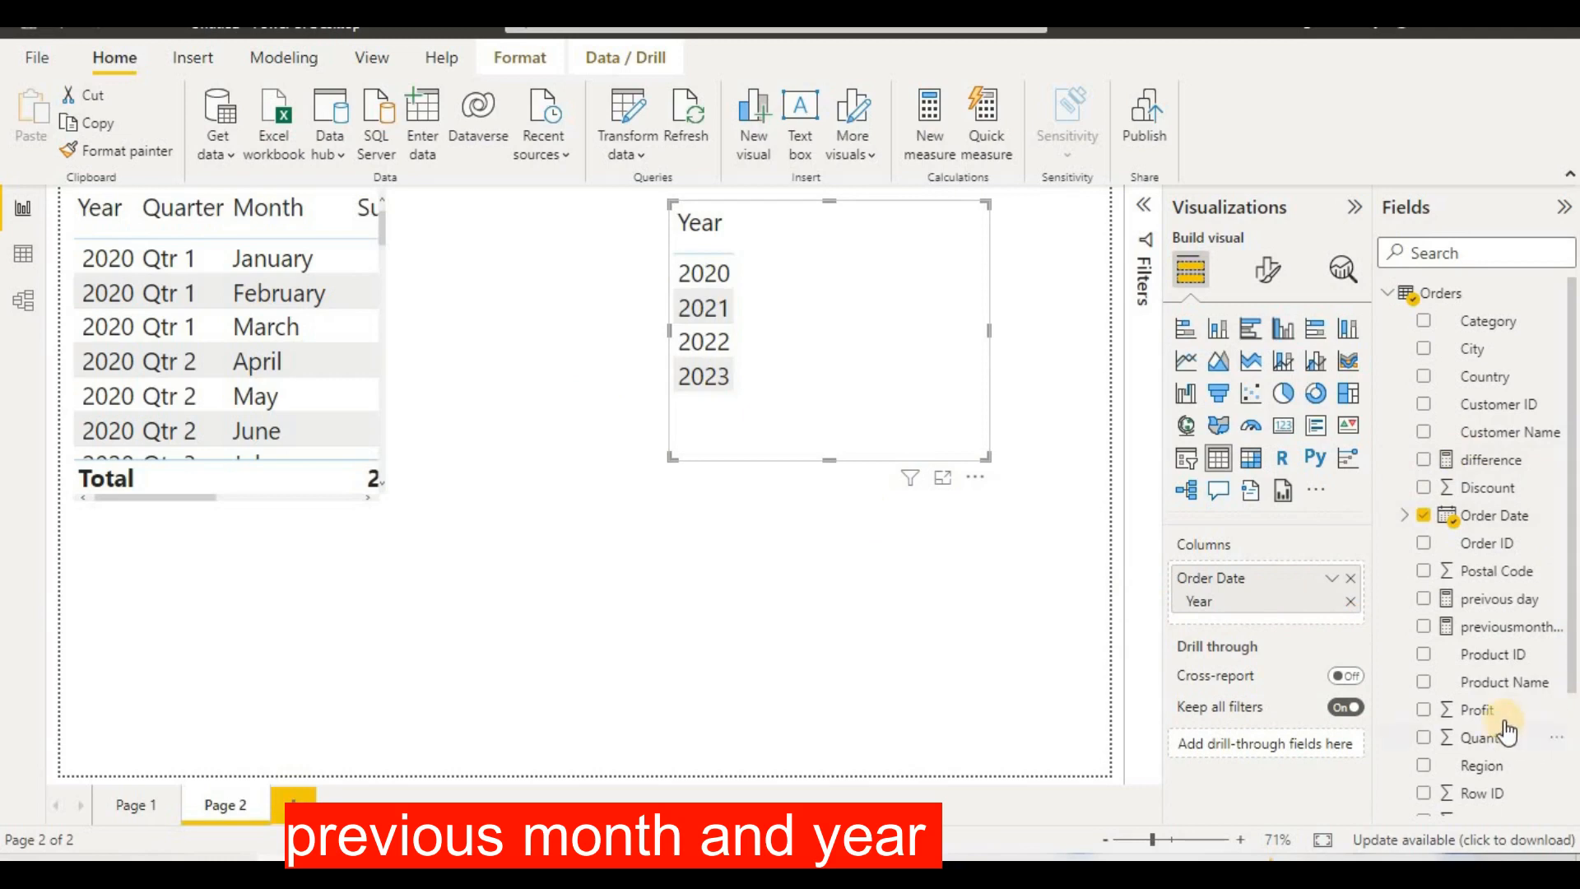
pyautogui.click(1245, 614)
pyautogui.moveTo(1245, 617); pyautogui.dragTo(1399, 609)
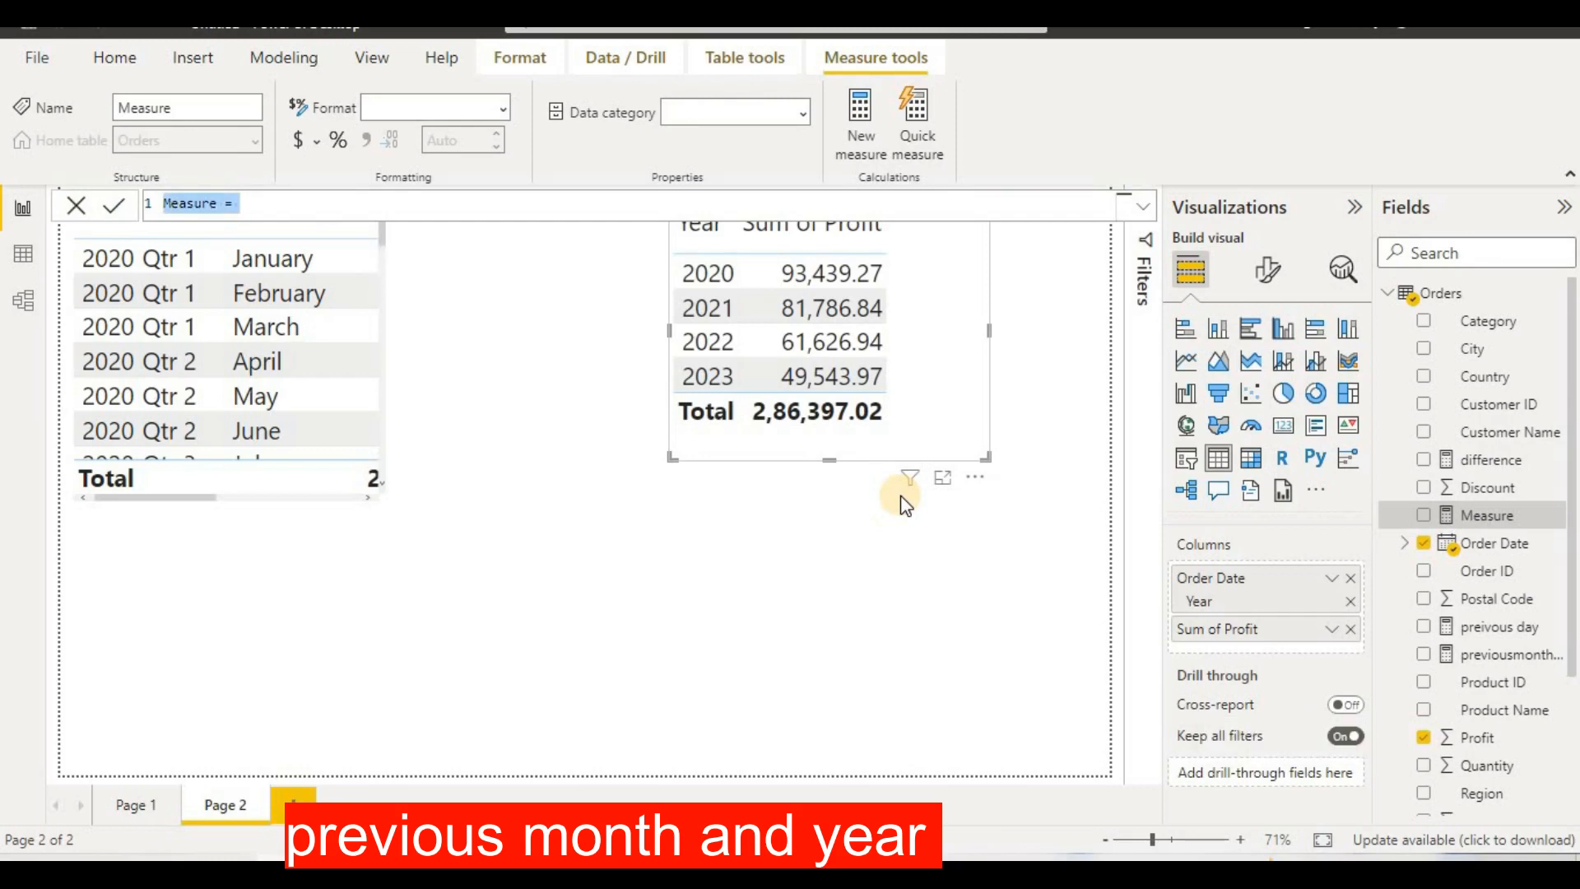
# Create a measure in Orders named "preivousyearprofit", beginning its formula with CALCULATE
pyautogui.write('preivousmo')
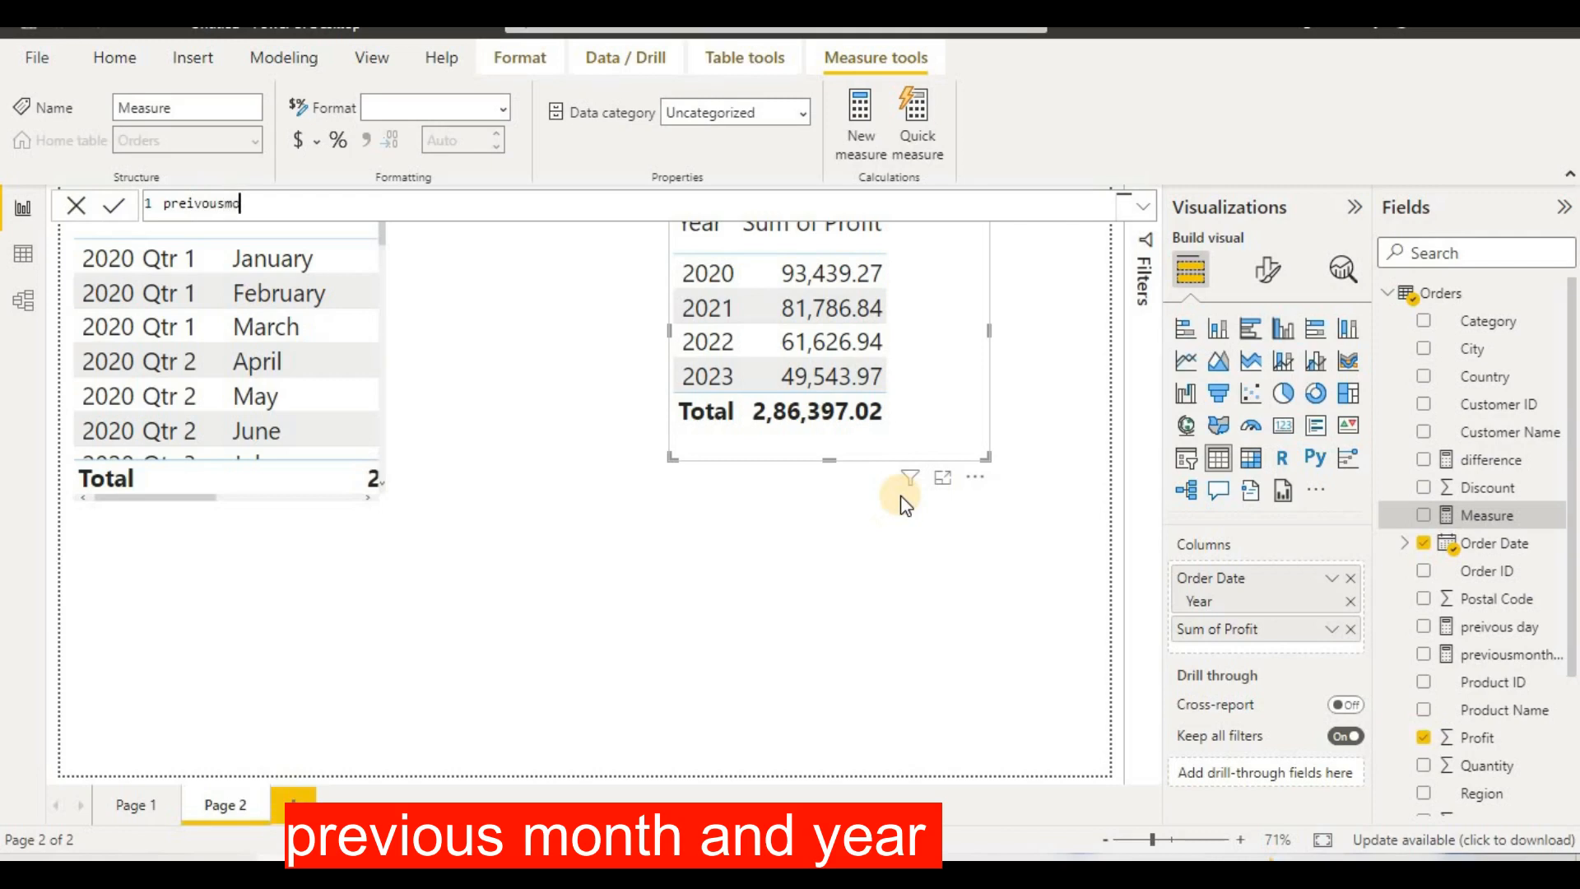
pyautogui.press('BackSpace')
pyautogui.press('BackSpace')
pyautogui.press('BackSpace')
pyautogui.press('BackSpace')
pyautogui.write('yearprofit=cla')
pyautogui.press('BackSpace')
pyautogui.press('BackSpace')
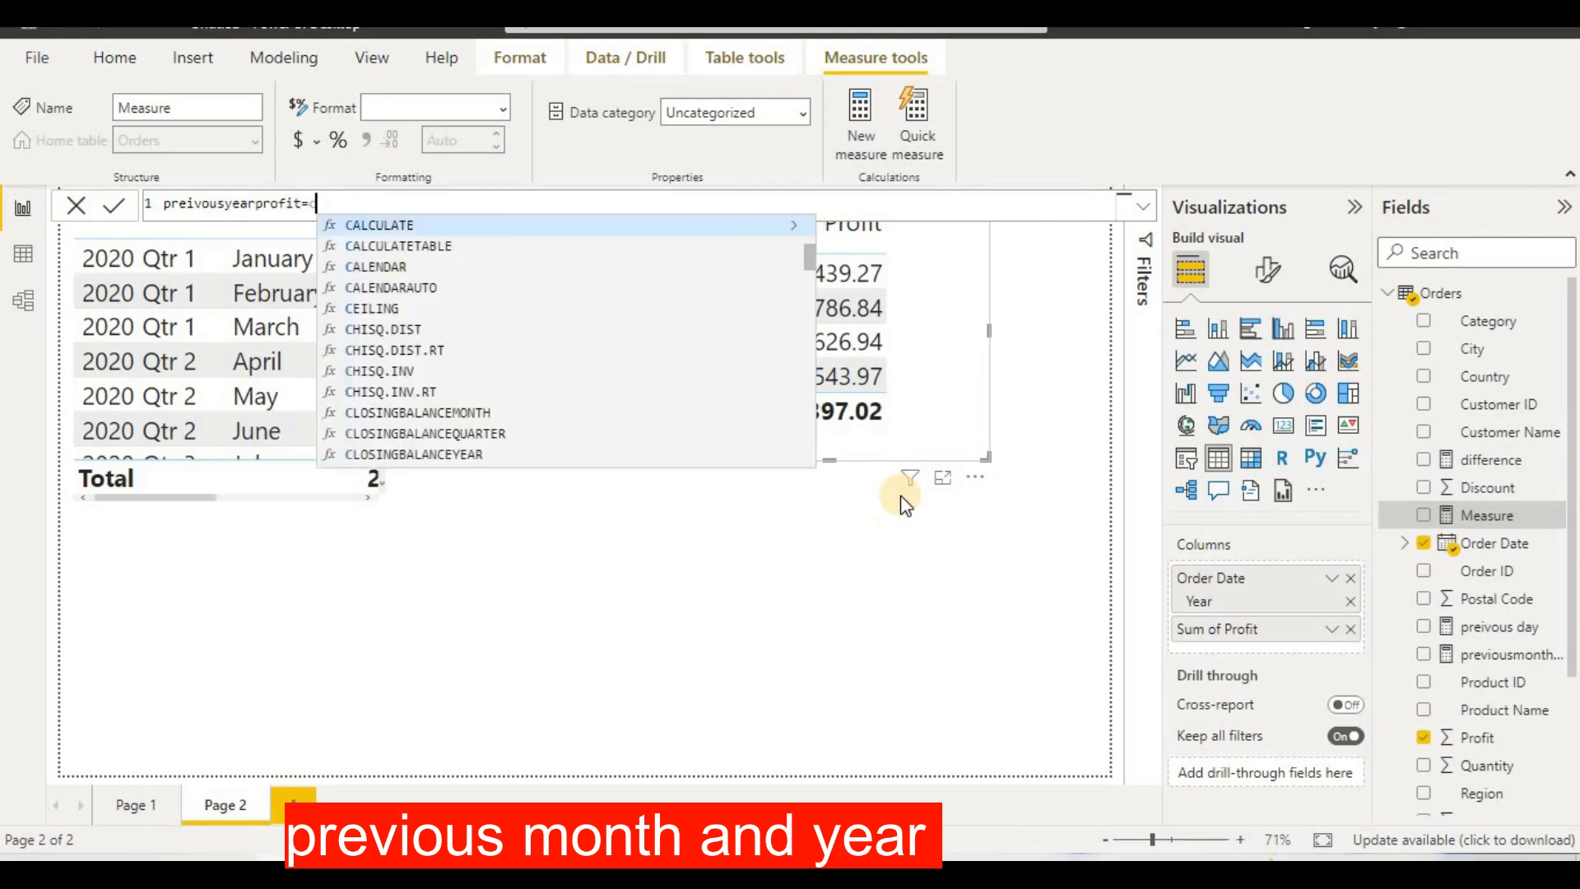
pyautogui.click(739, 239)
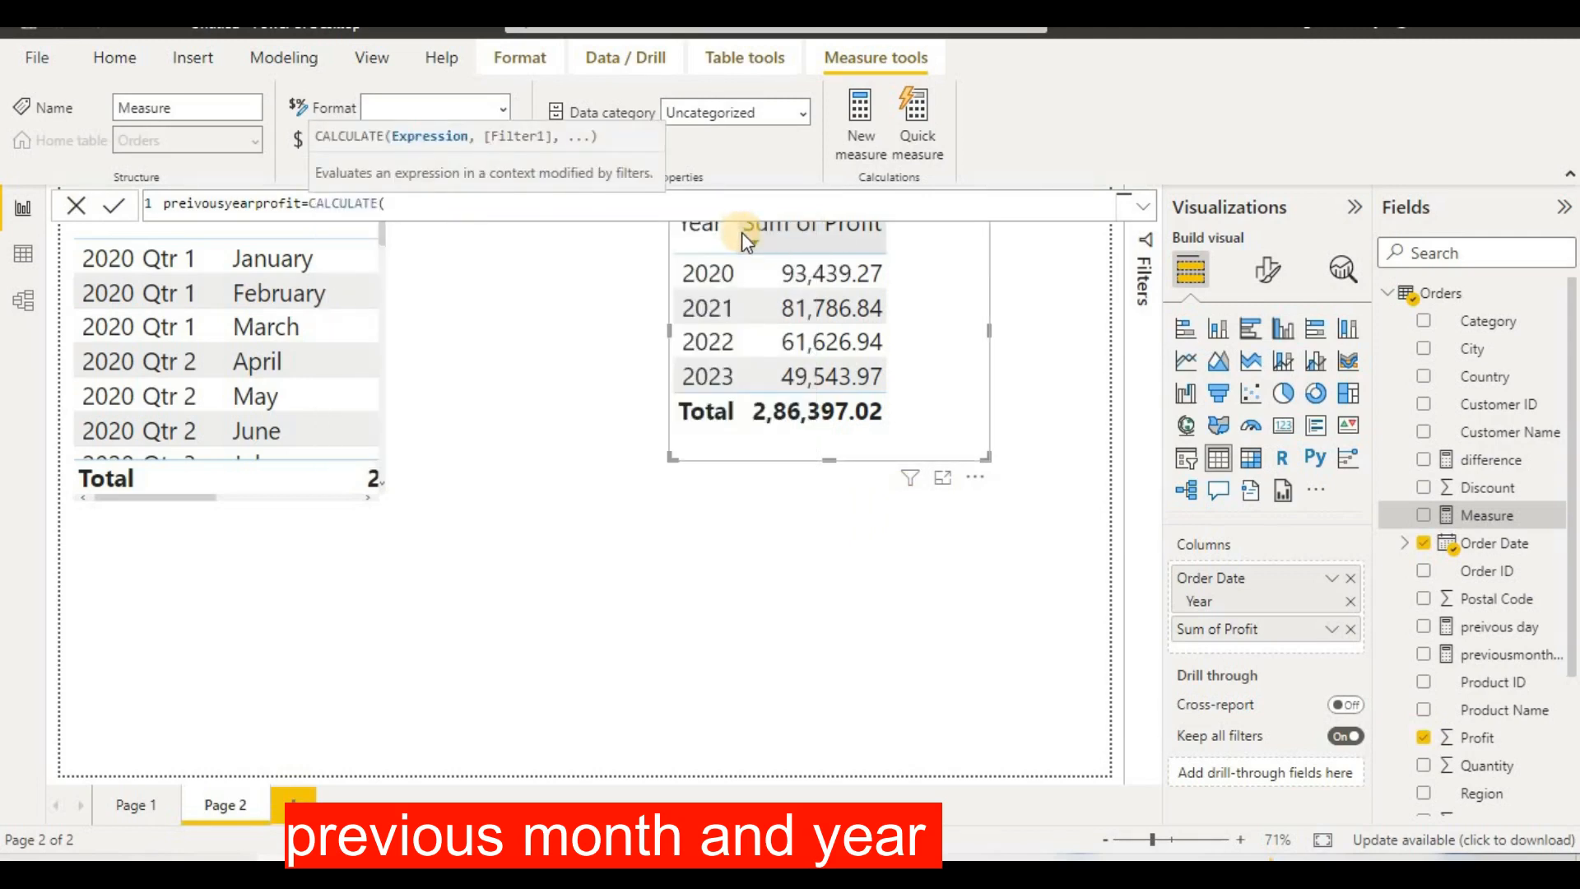
# Enter sum(Orders[Profit]) as the expression of the preivousyearprofit measure's CALCULATE function
pyautogui.write('sum')
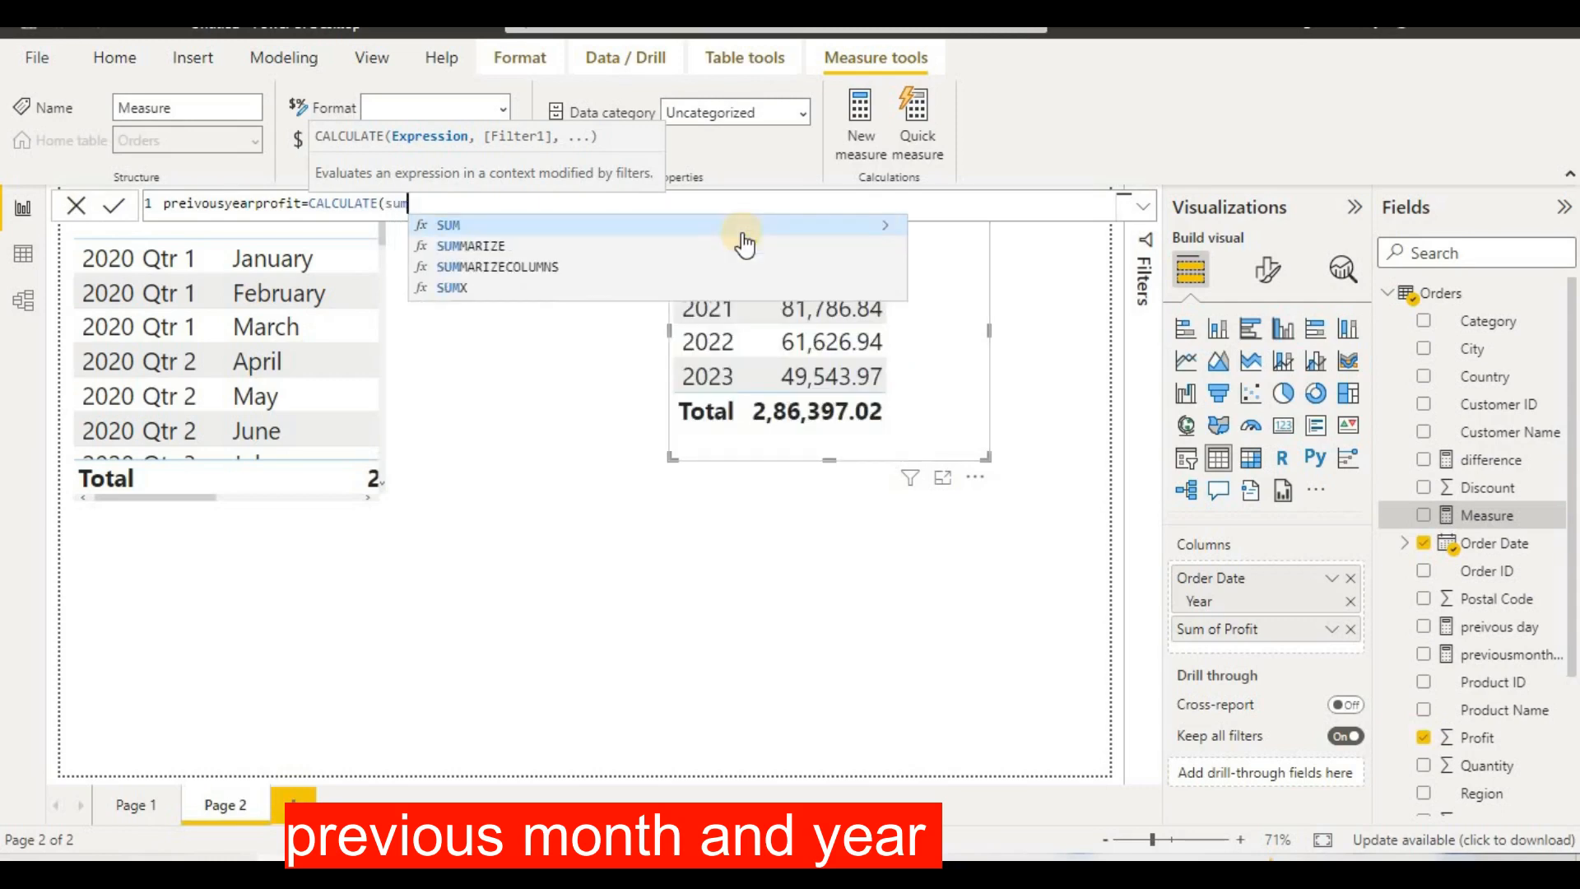
pyautogui.write('(')
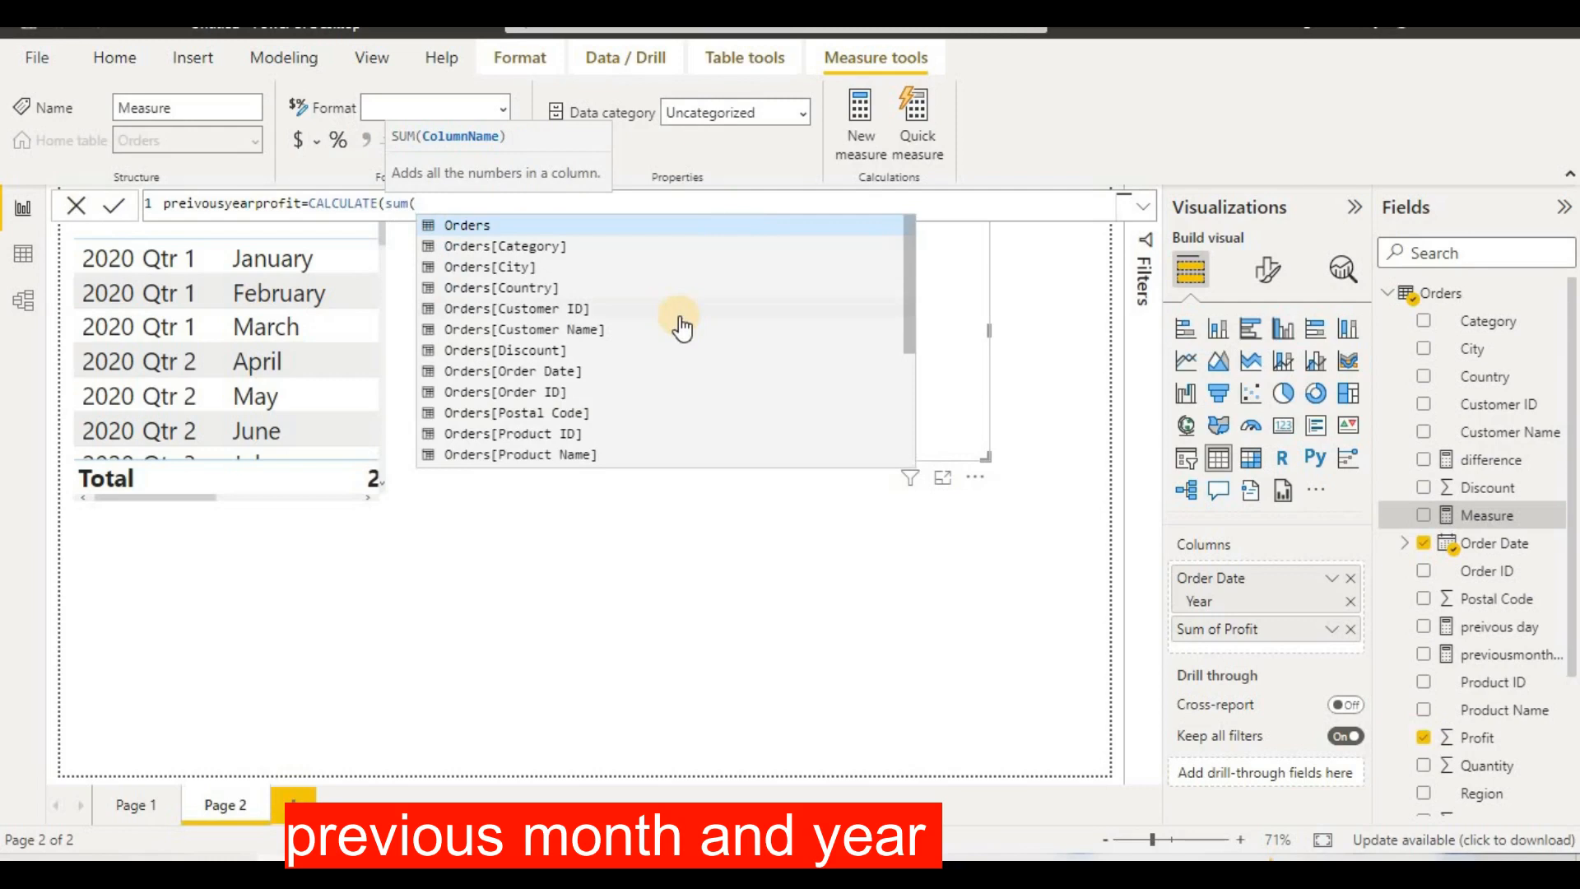
pyautogui.scroll(-2, 681, 328)
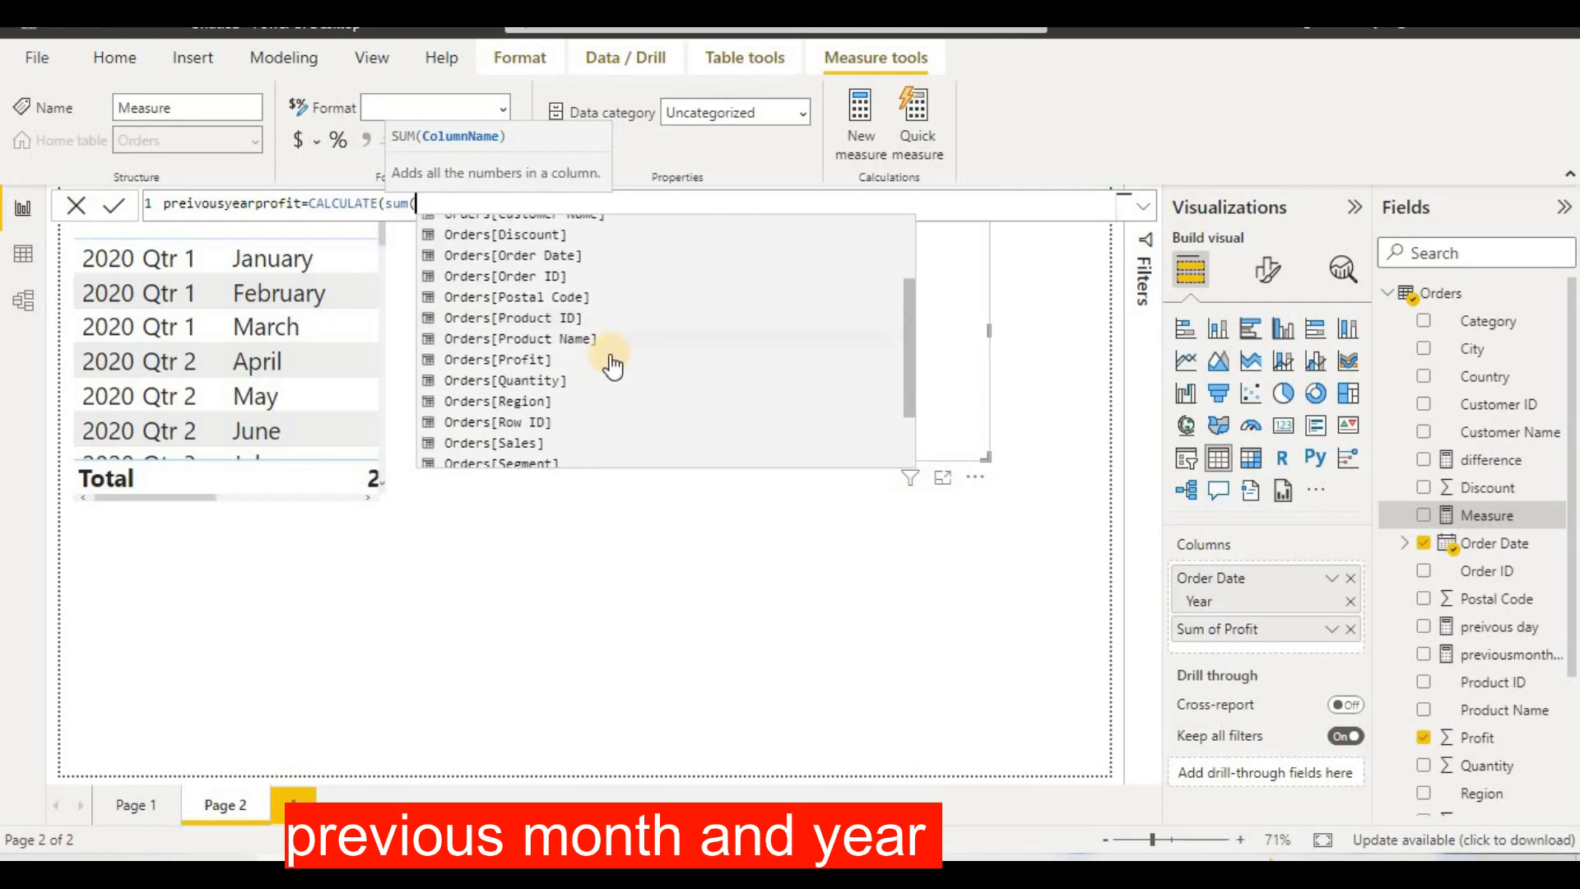
pyautogui.click(574, 360)
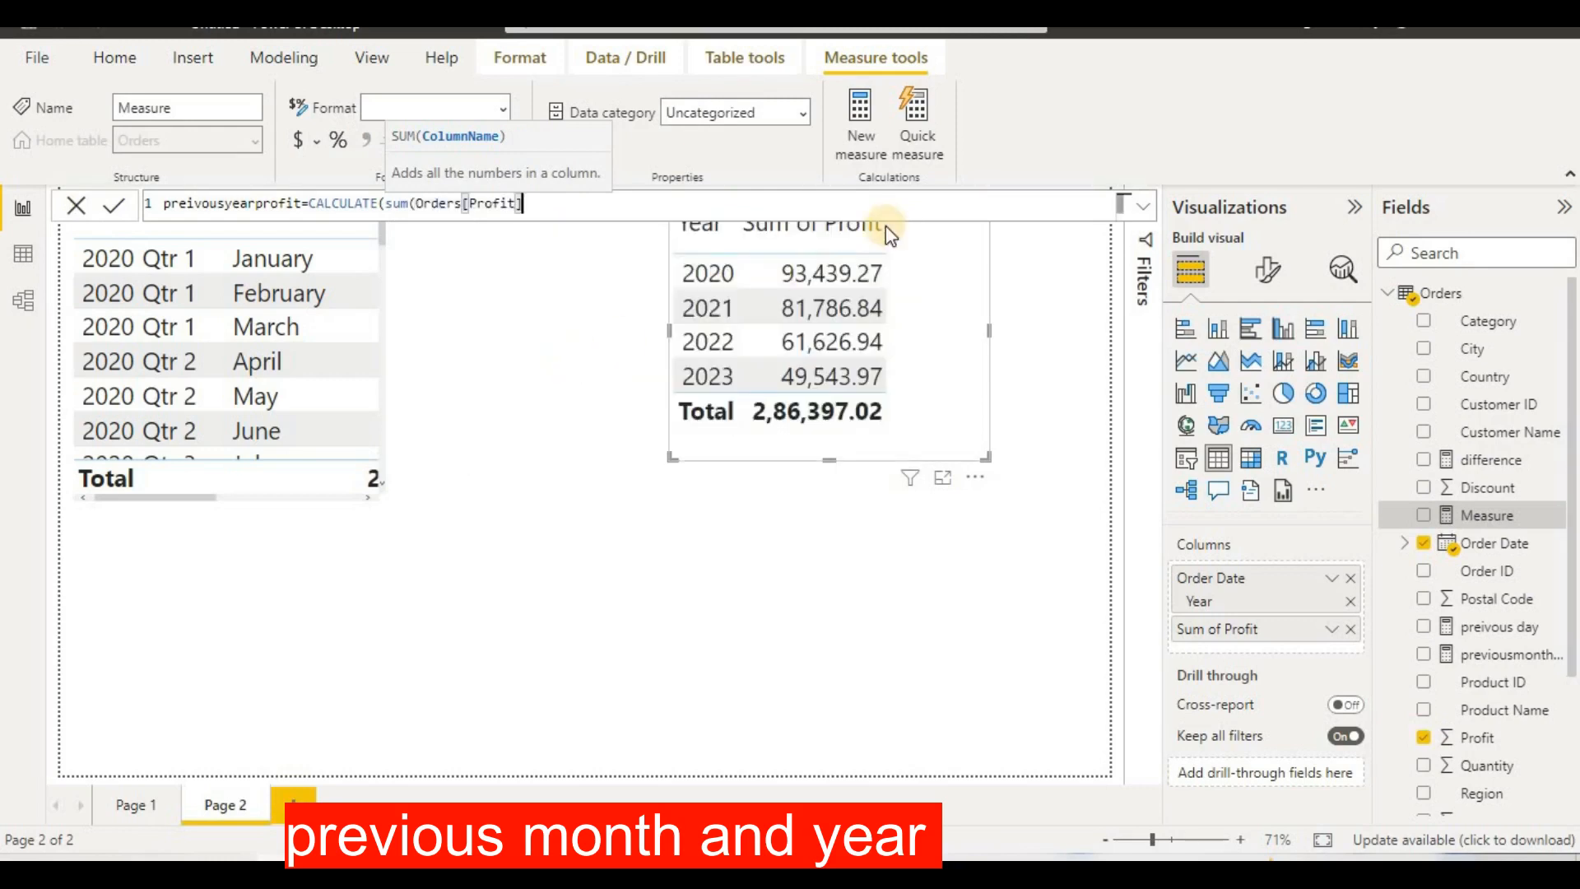
pyautogui.write(')')
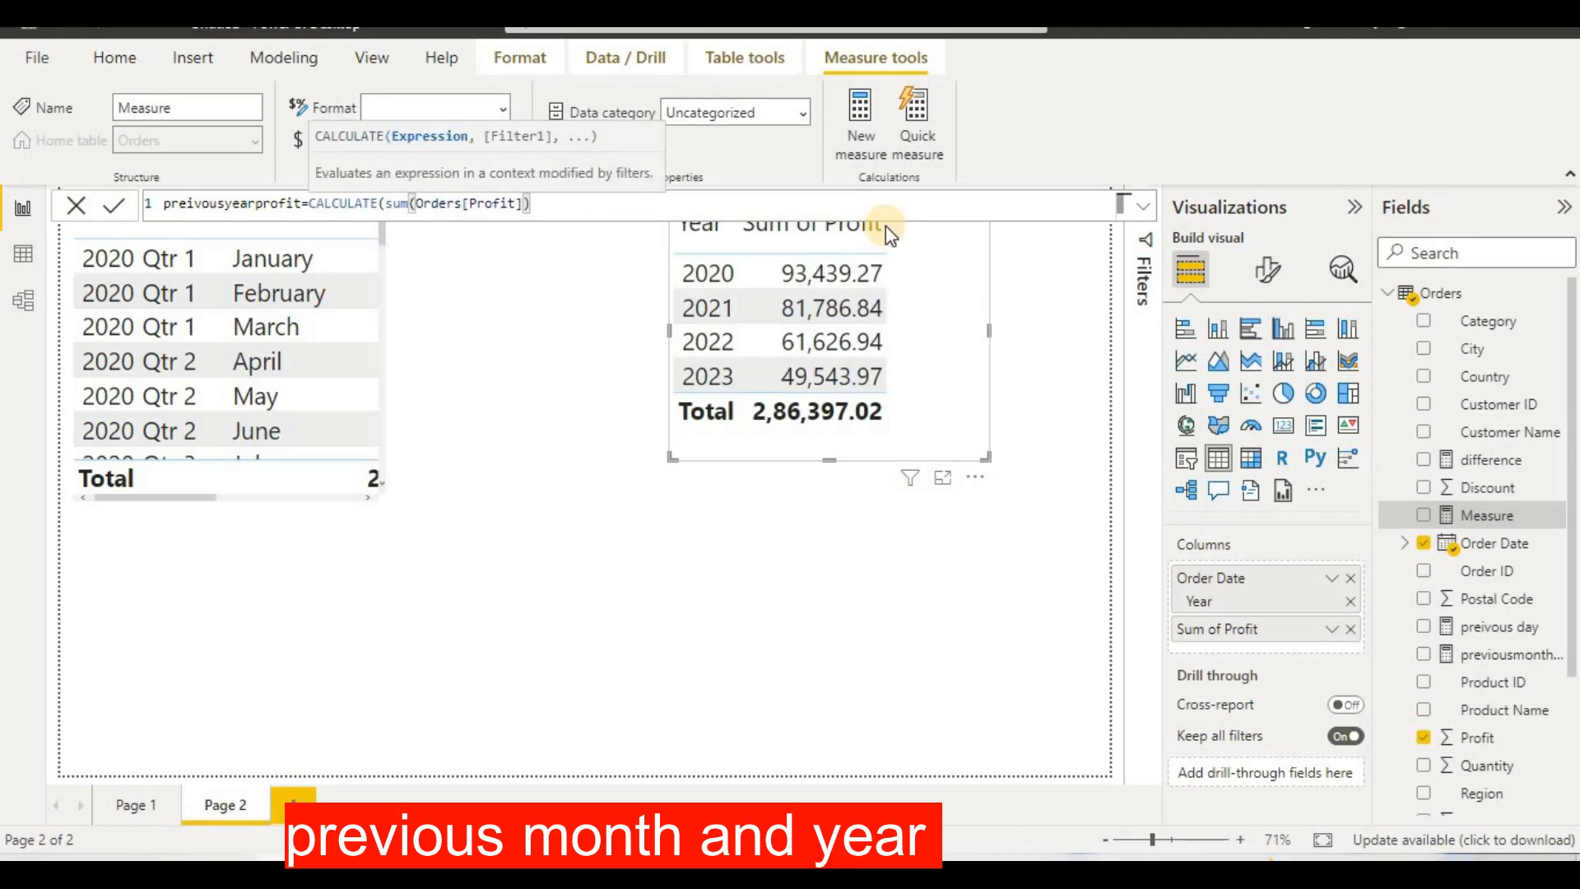
pyautogui.write(',')
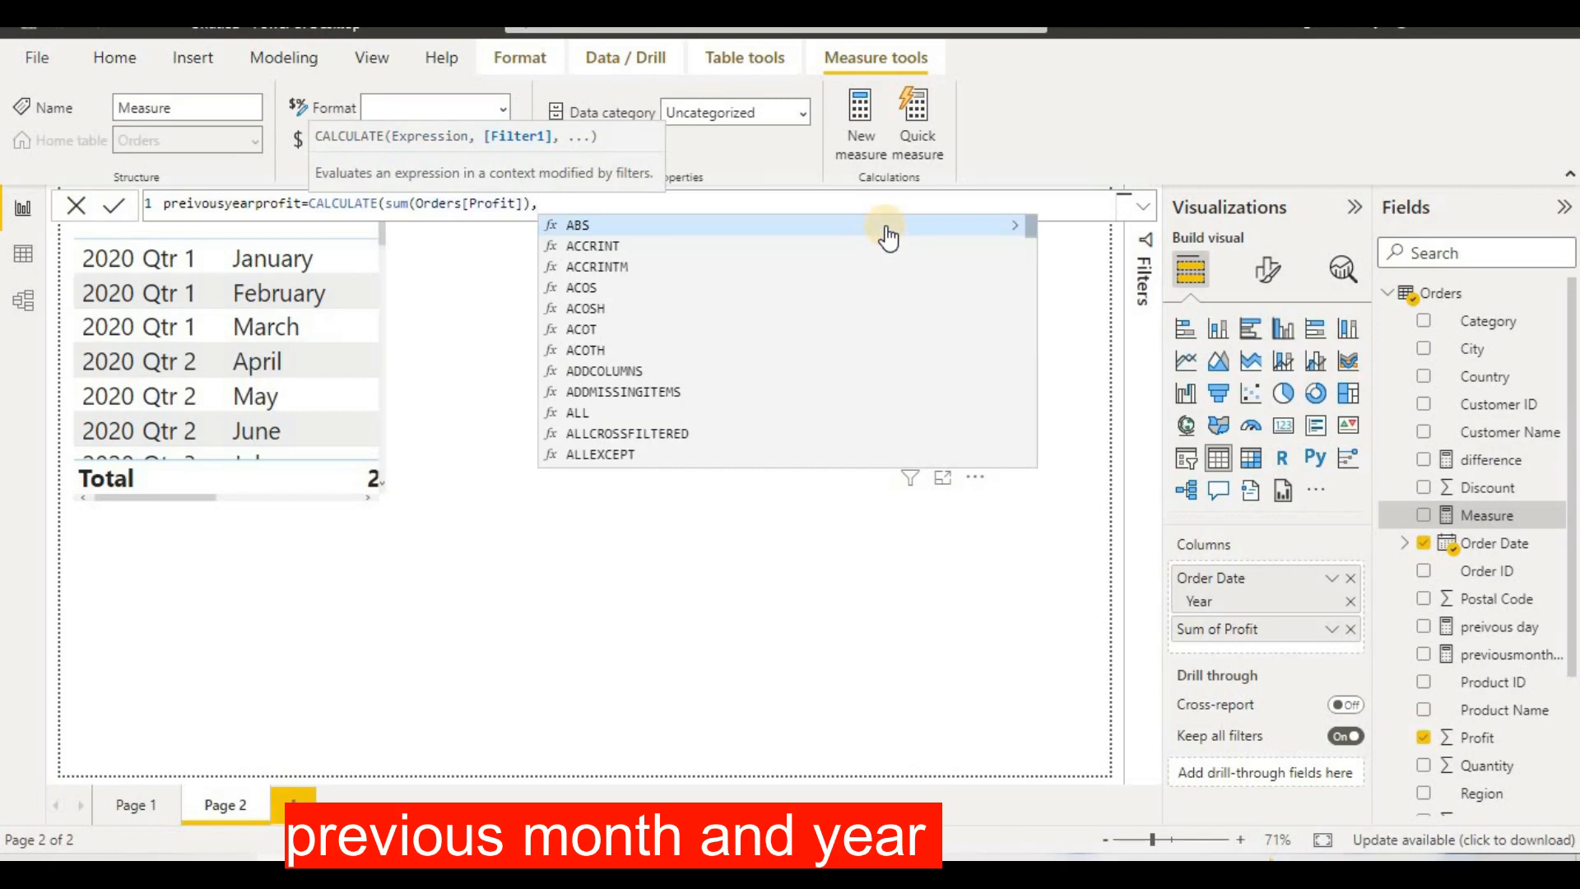
# Add a PREVIOUSYEAR filter on Orders[Order Date].[Date] to the CALCULATE formula and commit the preivousyearprofit measure
pyautogui.write('pr')
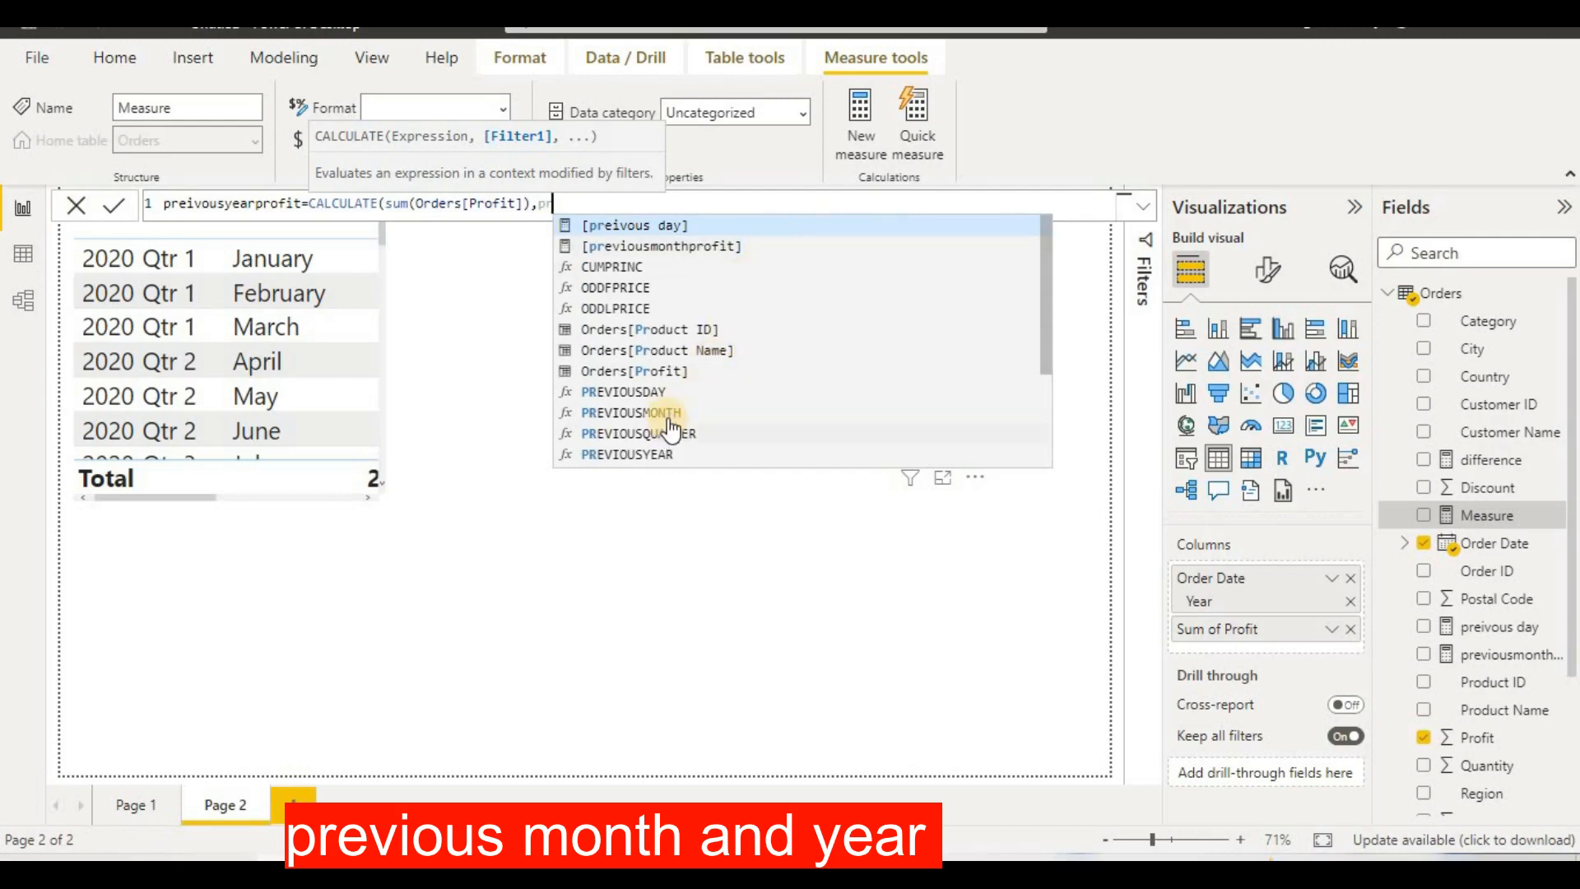
pyautogui.click(696, 455)
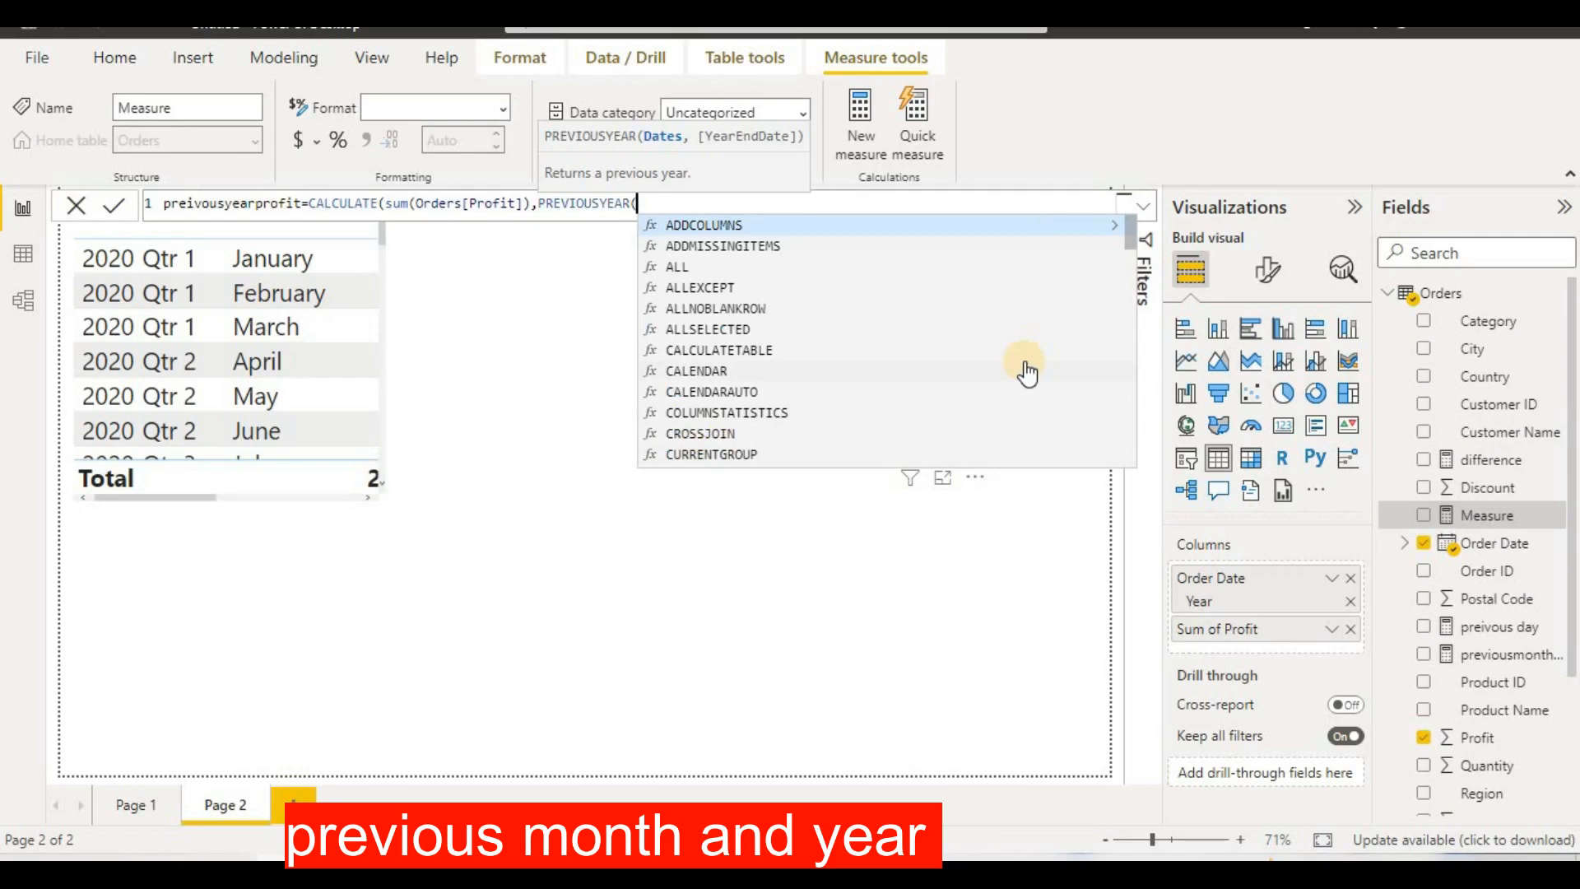
pyautogui.write('order')
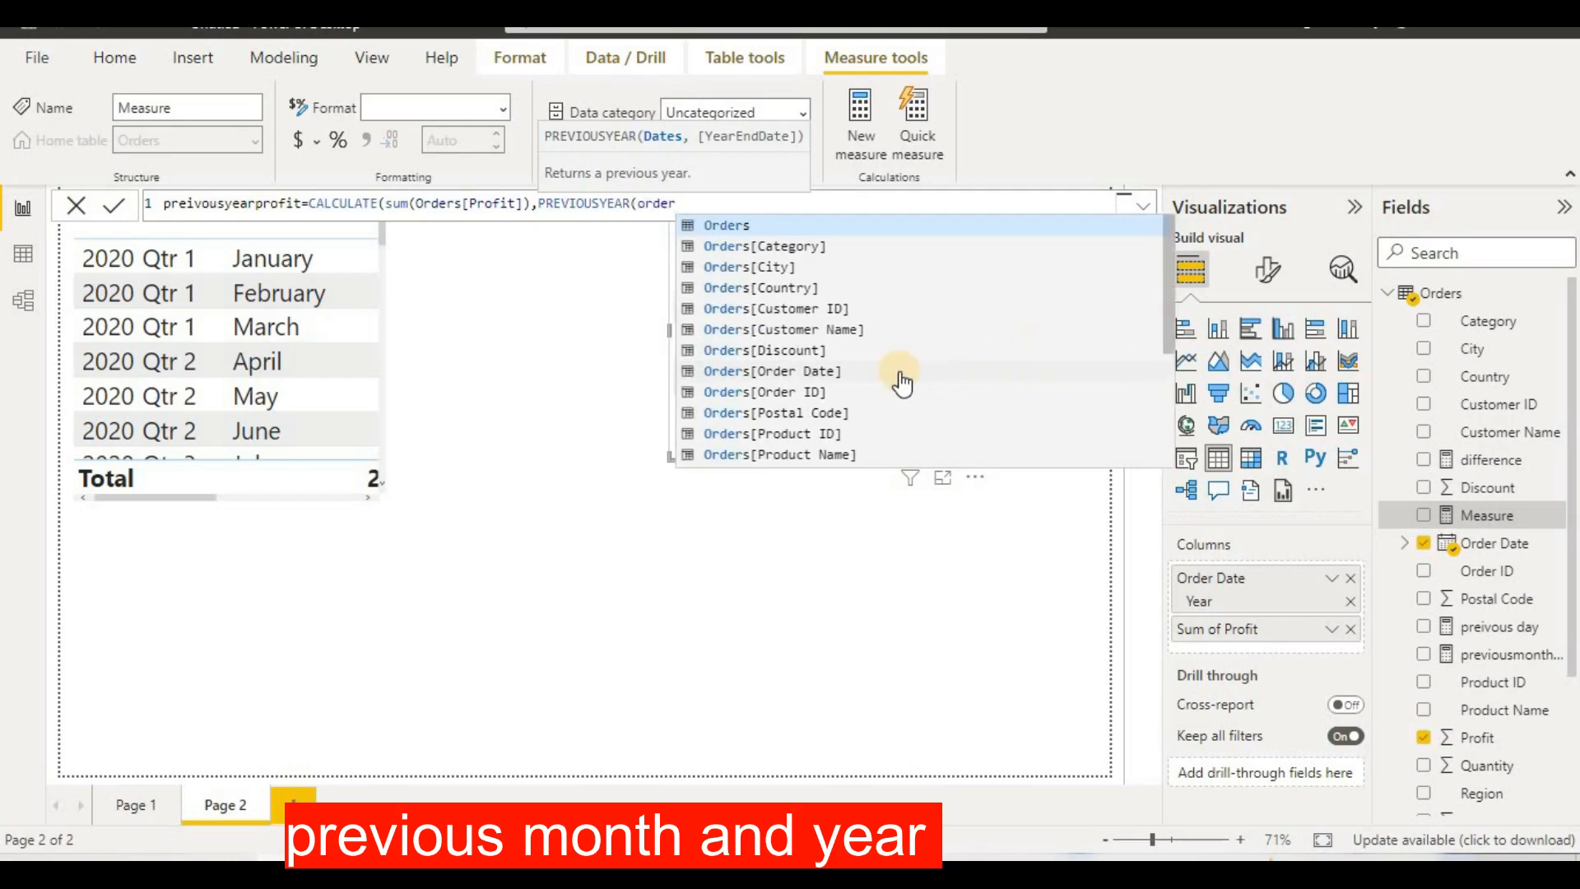
pyautogui.click(878, 373)
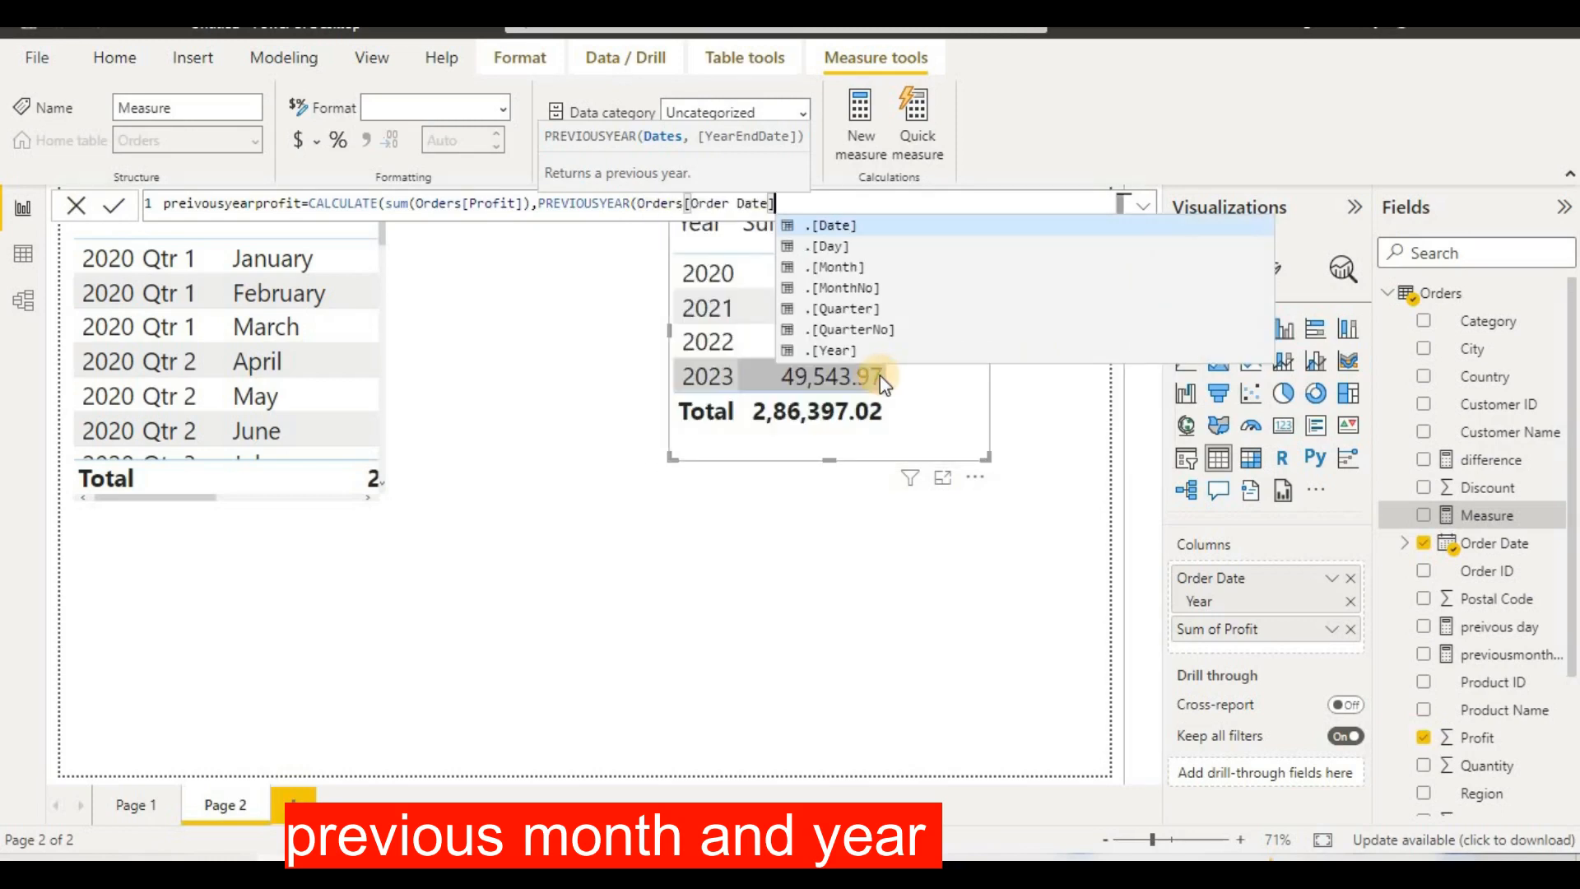
pyautogui.click(878, 230)
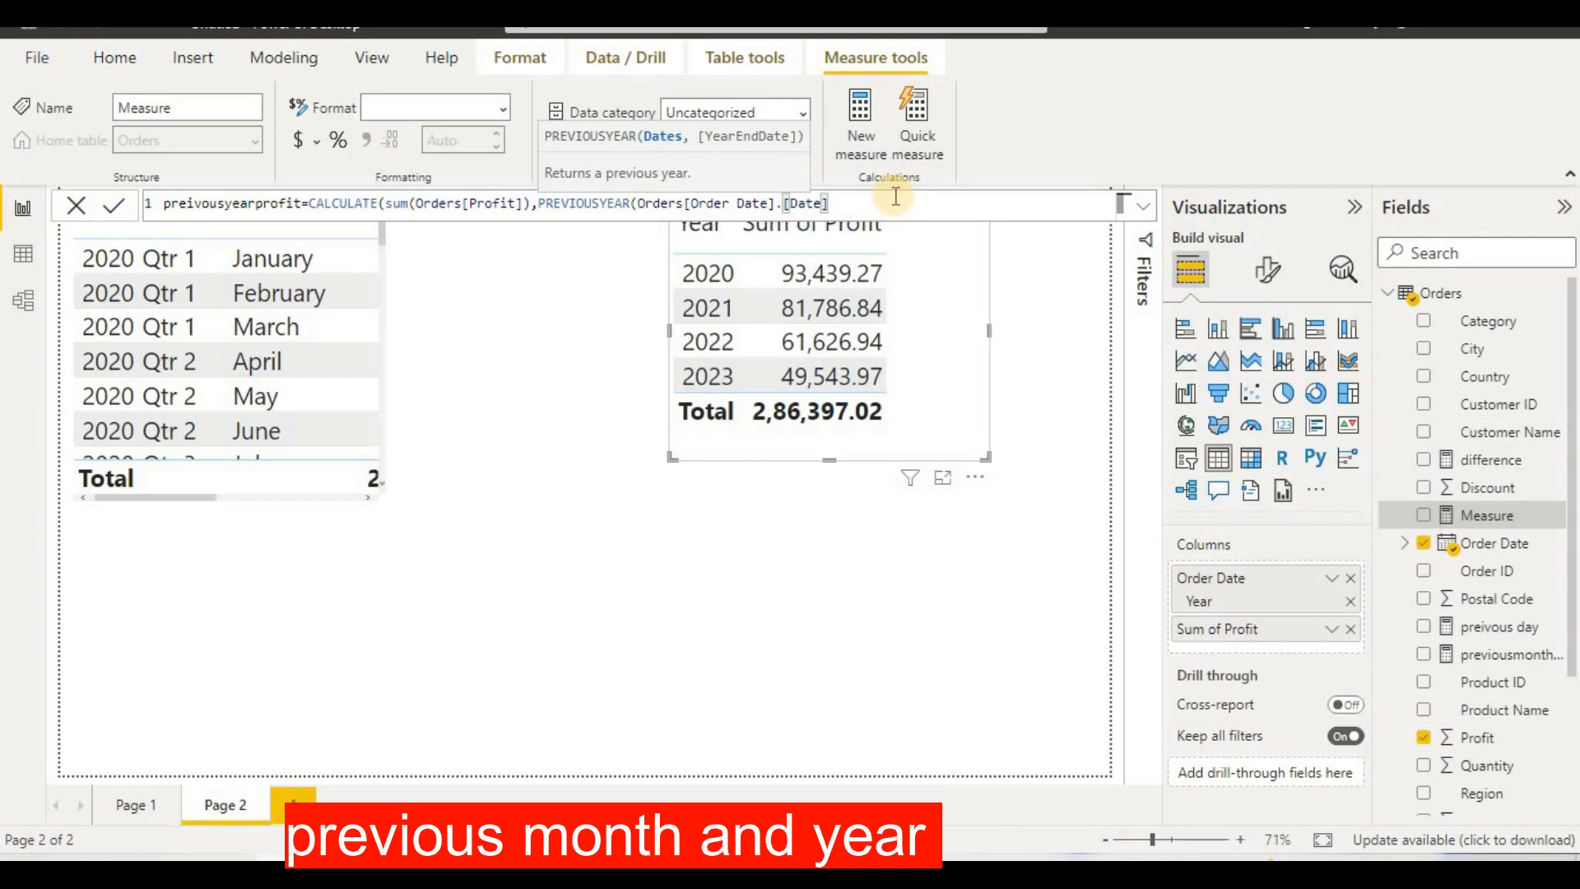
pyautogui.write(')')
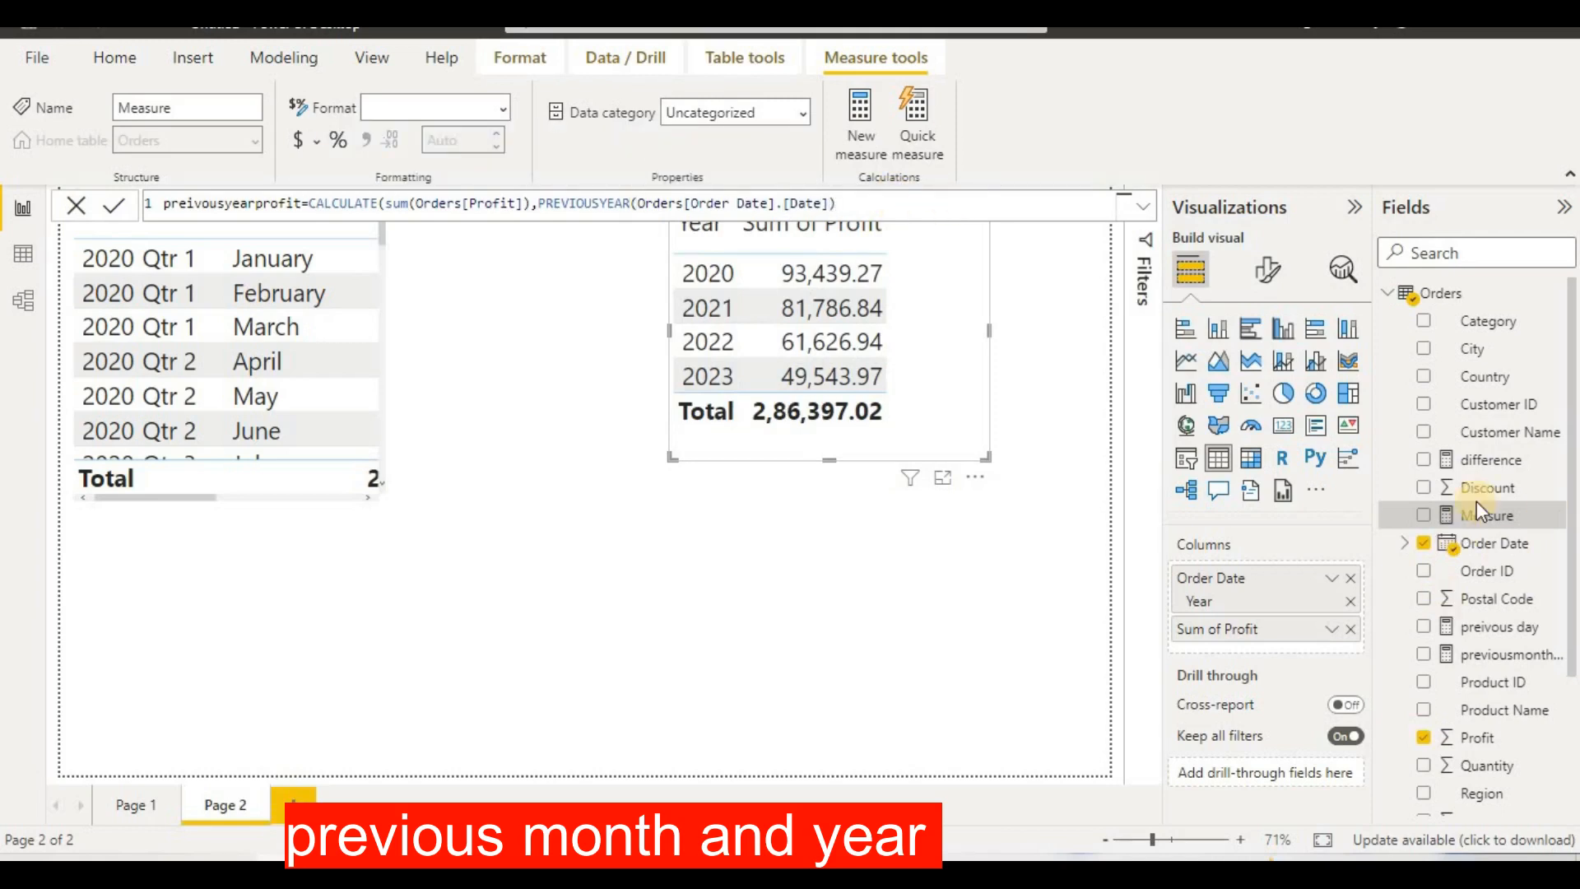
pyautogui.click(1498, 504)
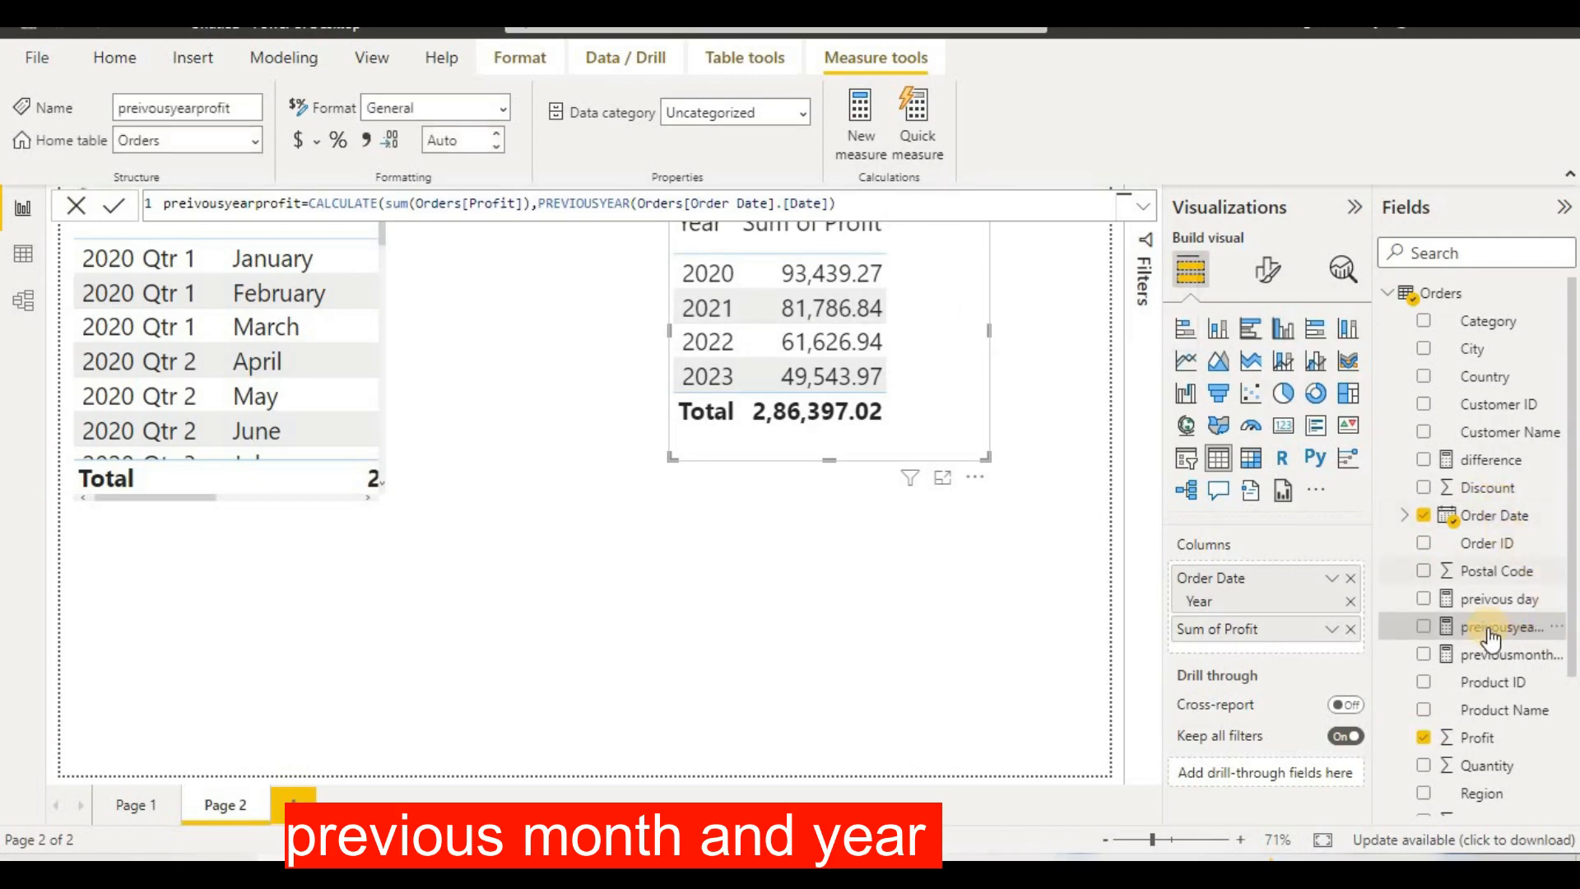
# Add the preivousyearprofit measure to the yearly table and extend the table's height downward
pyautogui.moveTo(1477, 635); pyautogui.dragTo(930, 329)
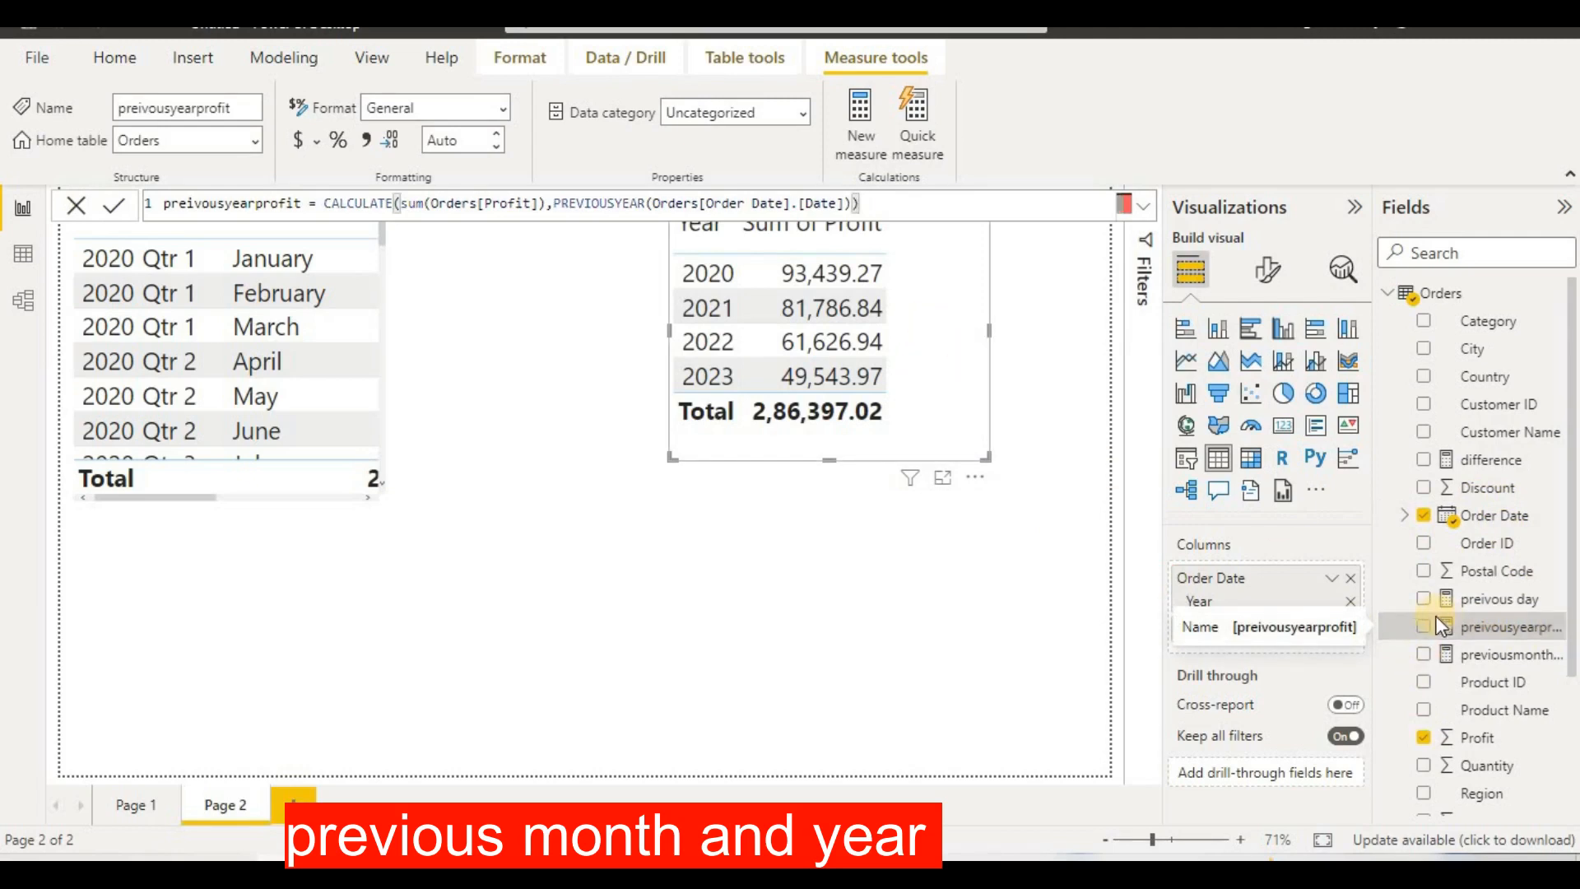
pyautogui.moveTo(1442, 627); pyautogui.dragTo(900, 339)
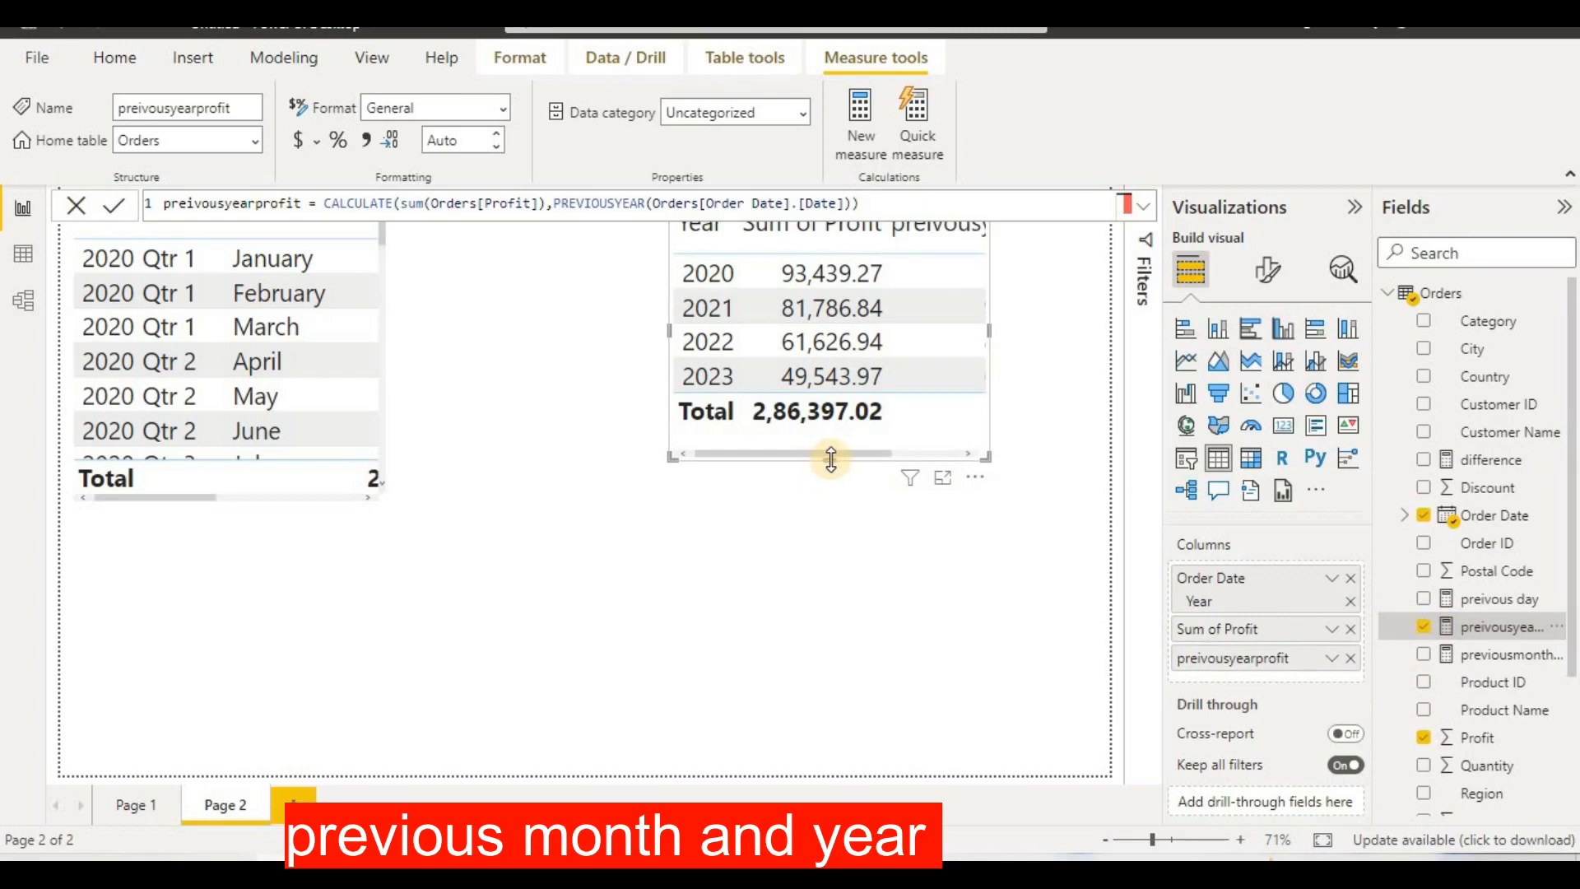
pyautogui.moveTo(831, 459); pyautogui.dragTo(828, 659)
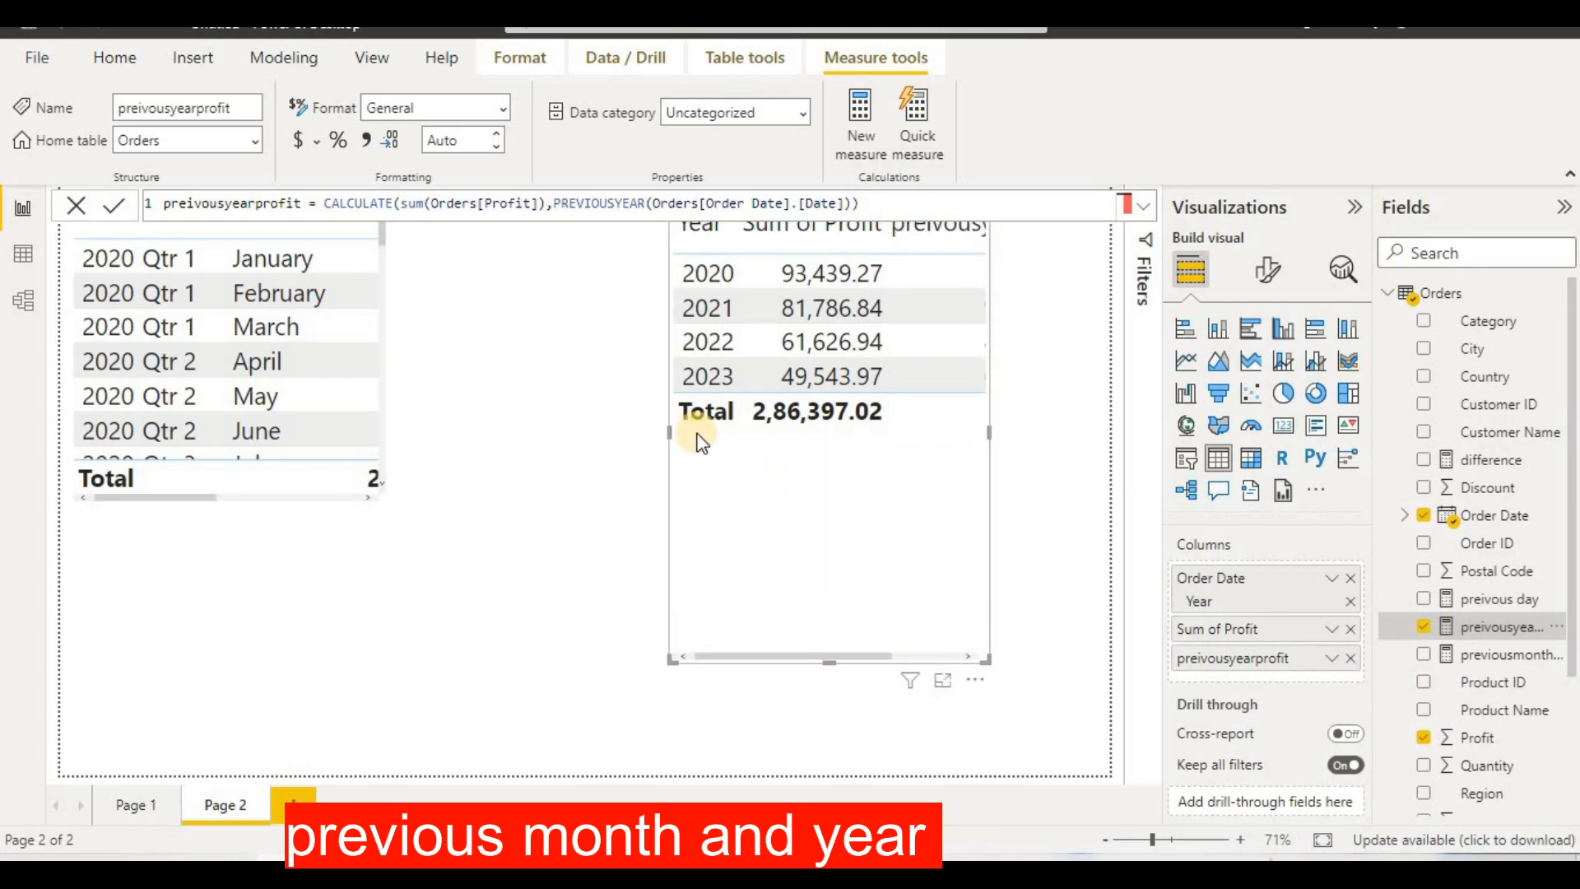
# Widen the yearly table to fit the full preivousyearprofit column and highlight its 2023 row
pyautogui.moveTo(669, 431); pyautogui.dragTo(496, 448)
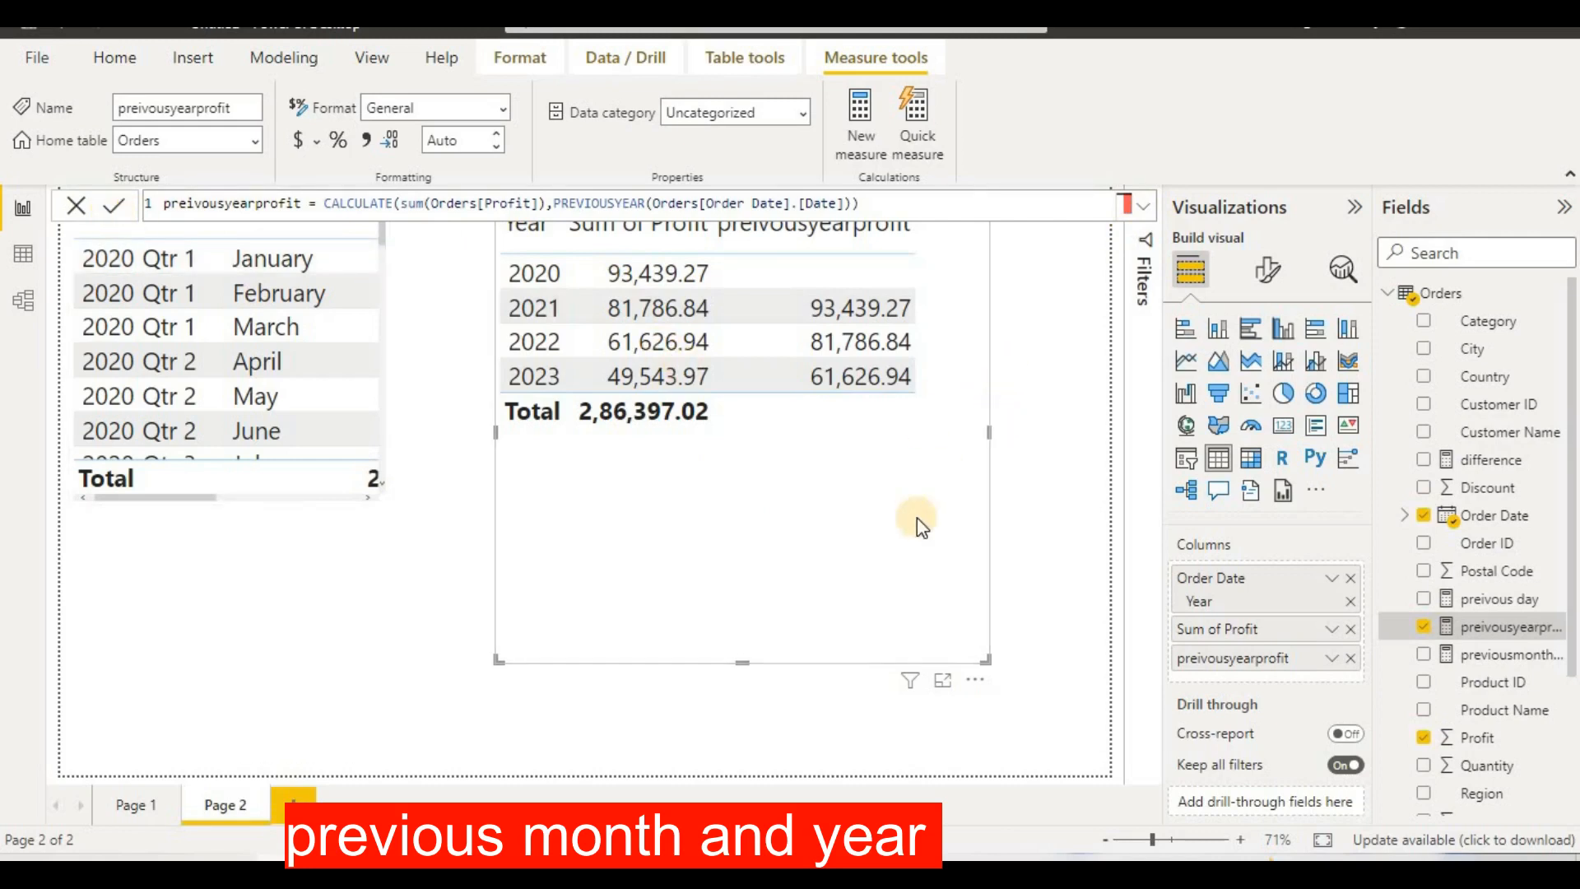
pyautogui.click(625, 376)
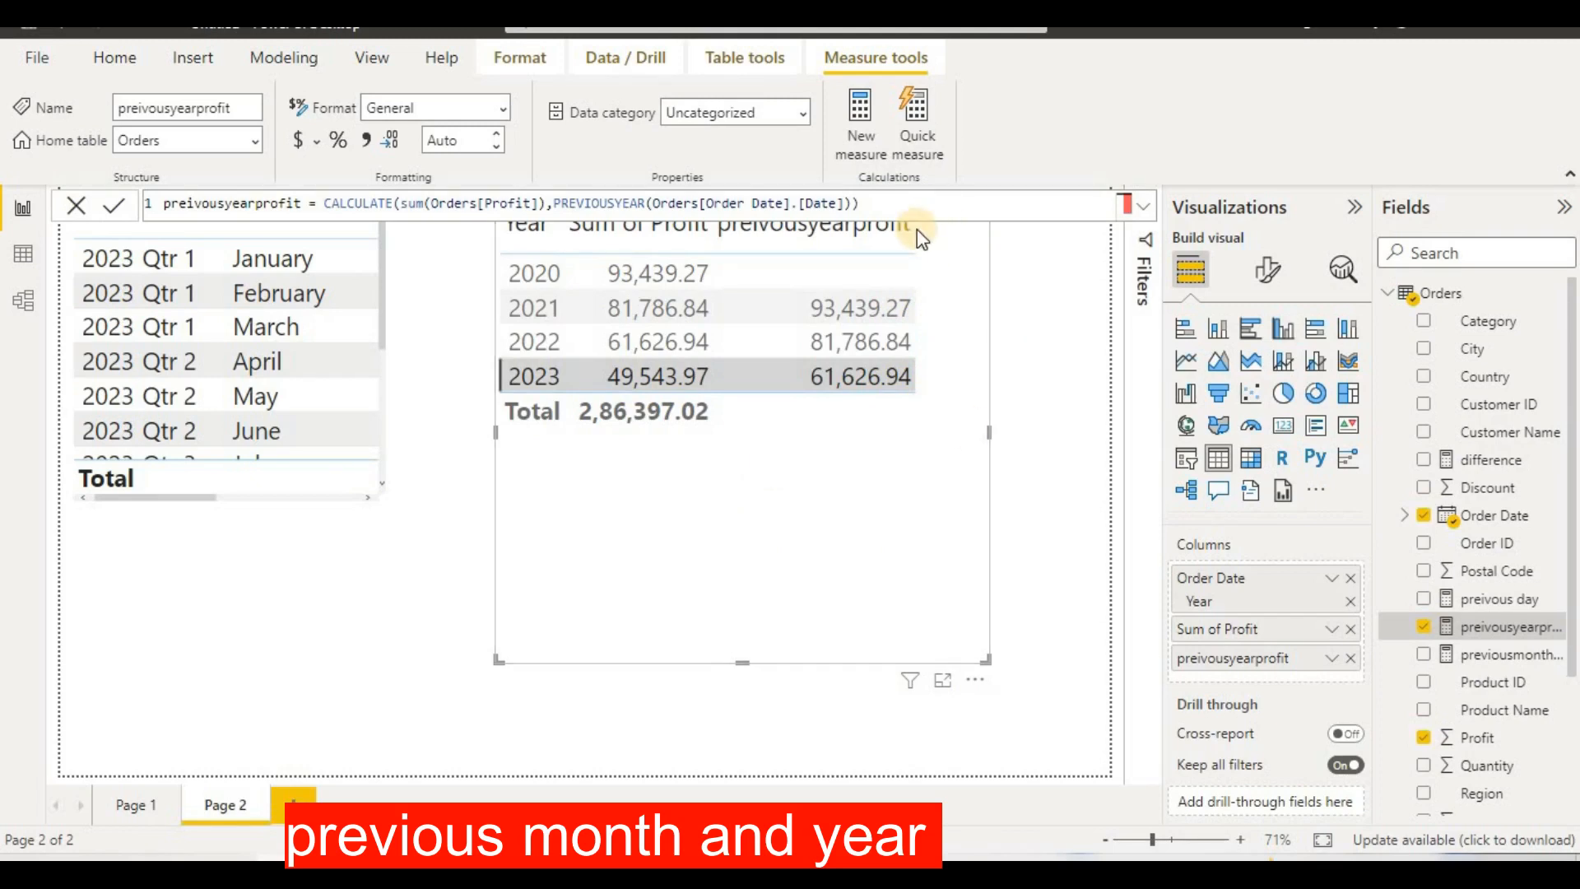
# Create a measure in Orders named "differenceear", beginning its formula with the SUM function
pyautogui.click(1017, 569)
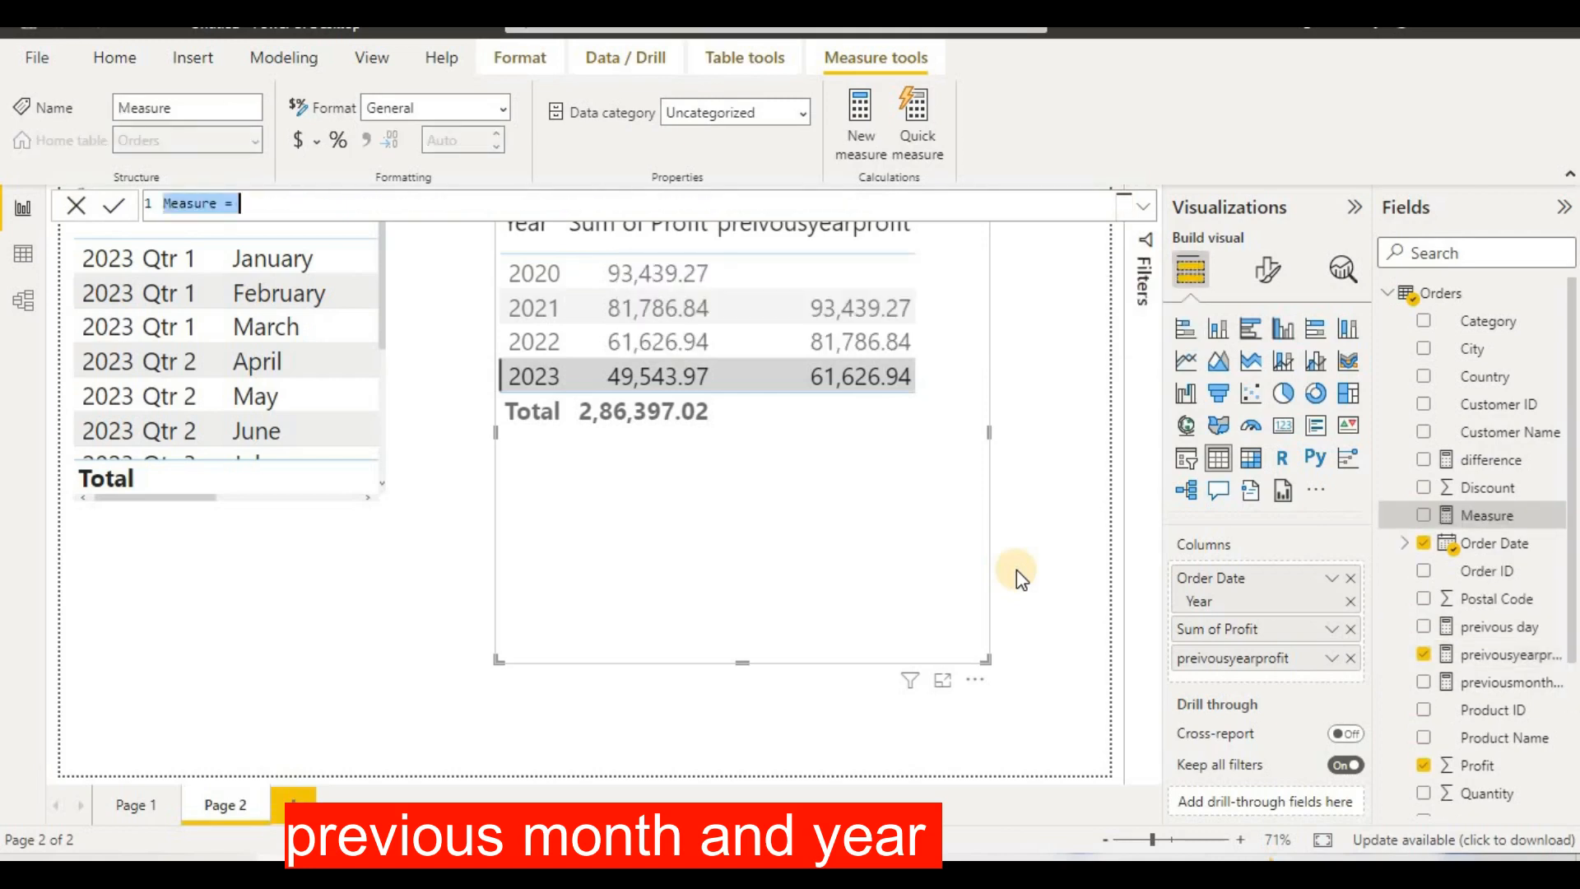
pyautogui.write('diffe')
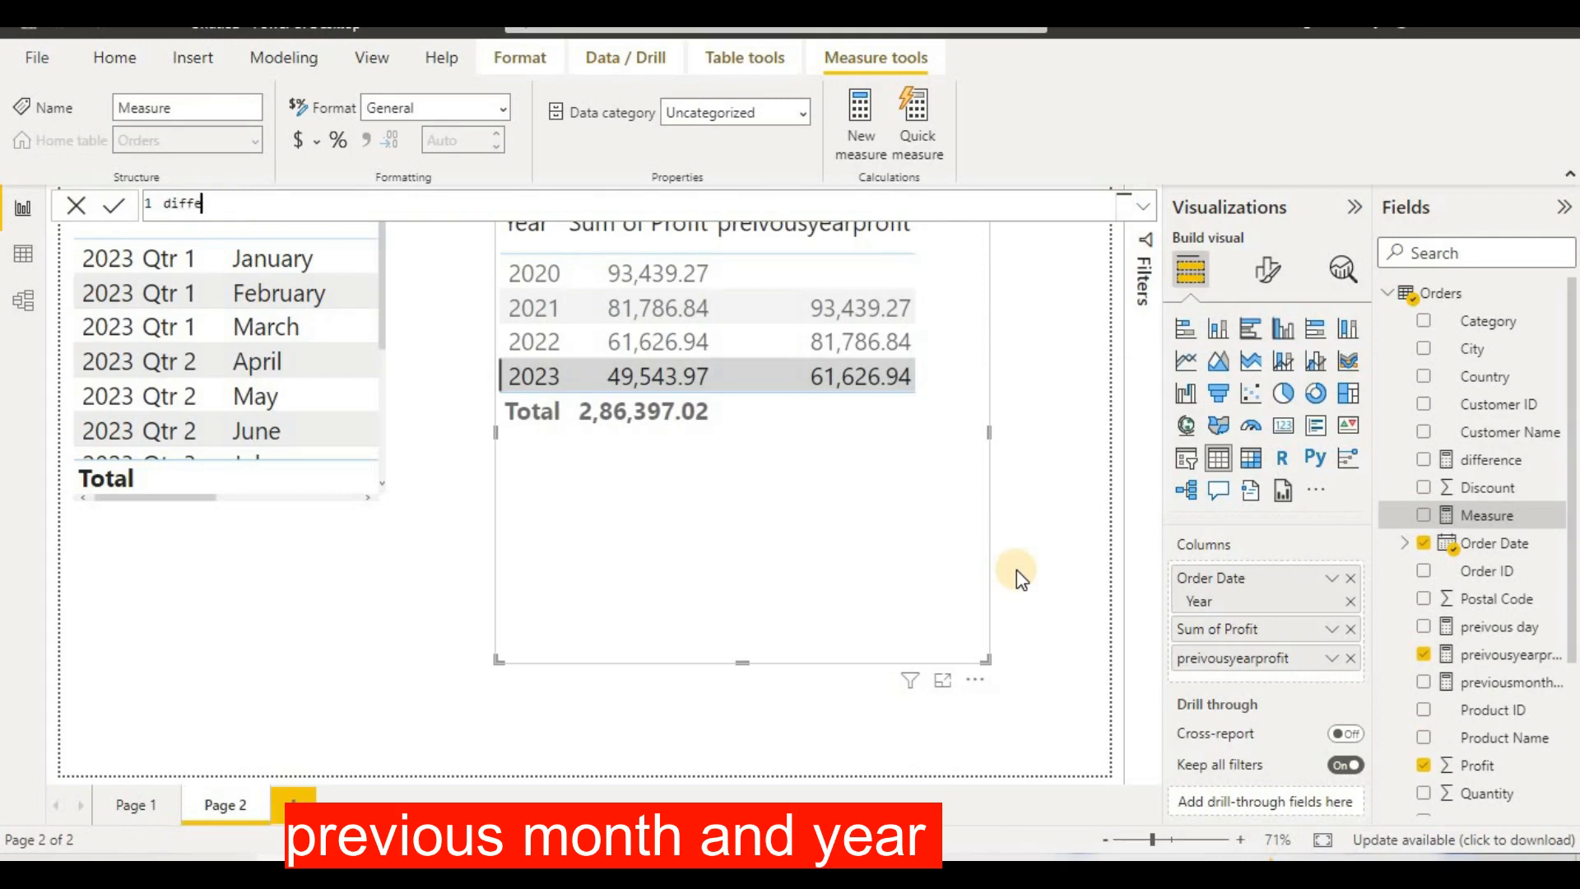
pyautogui.write('renceear=')
pyautogui.press('BackSpace')
pyautogui.press('BackSpace')
pyautogui.press('BackSpace')
pyautogui.press('BackSpace')
pyautogui.press('BackSpace')
pyautogui.write('eear=sum')
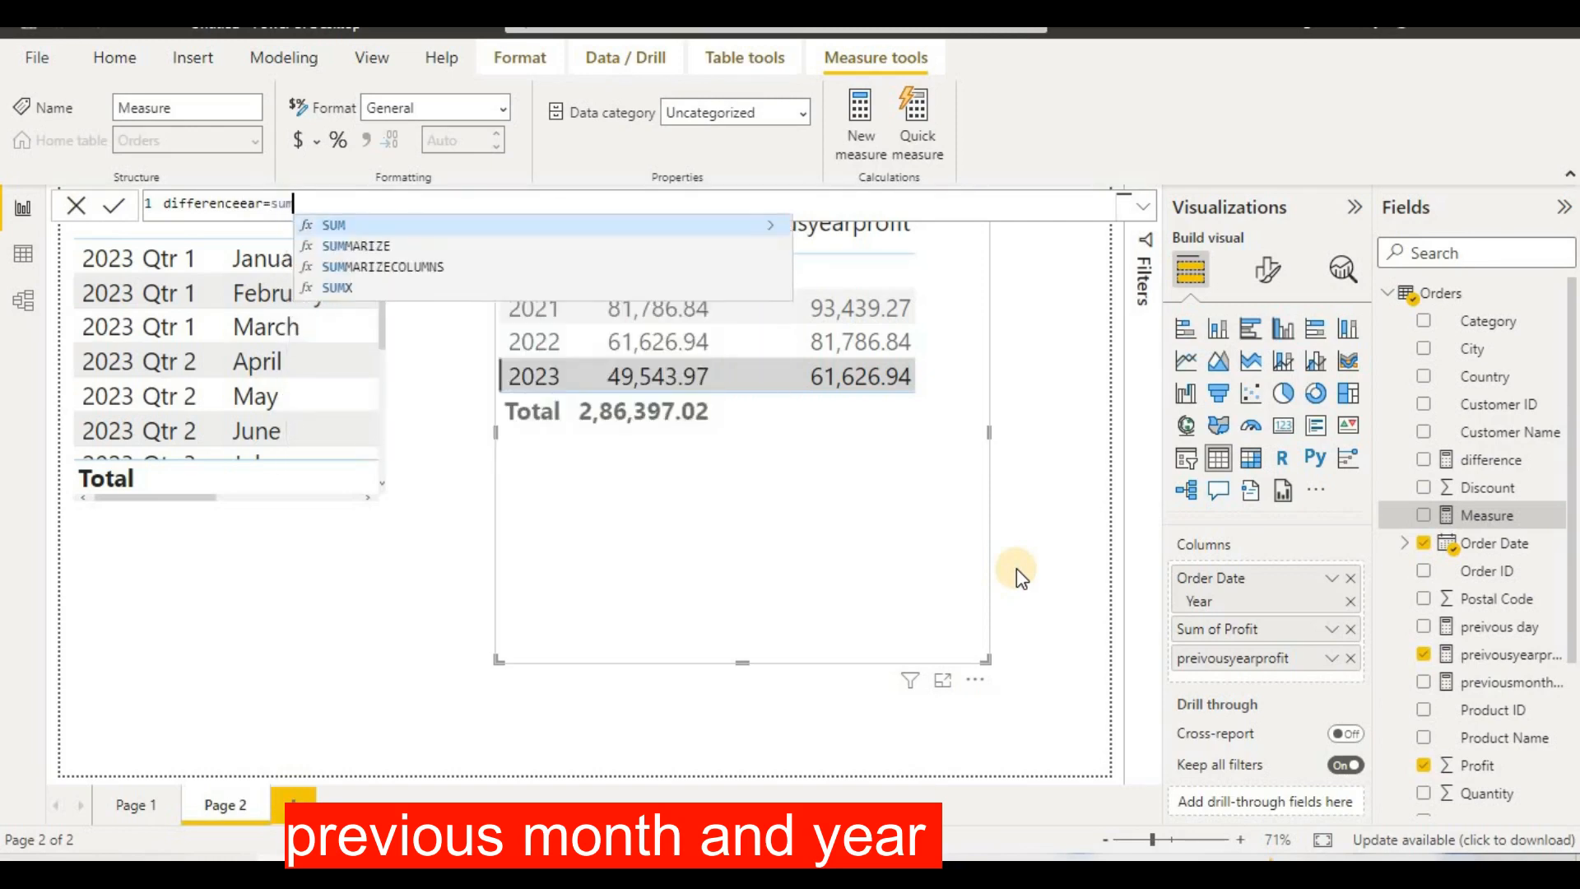
# Complete the differenceear formula as sum(Orders[Profit])-[preivousyearprofit] and commit the measure
pyautogui.write('(')
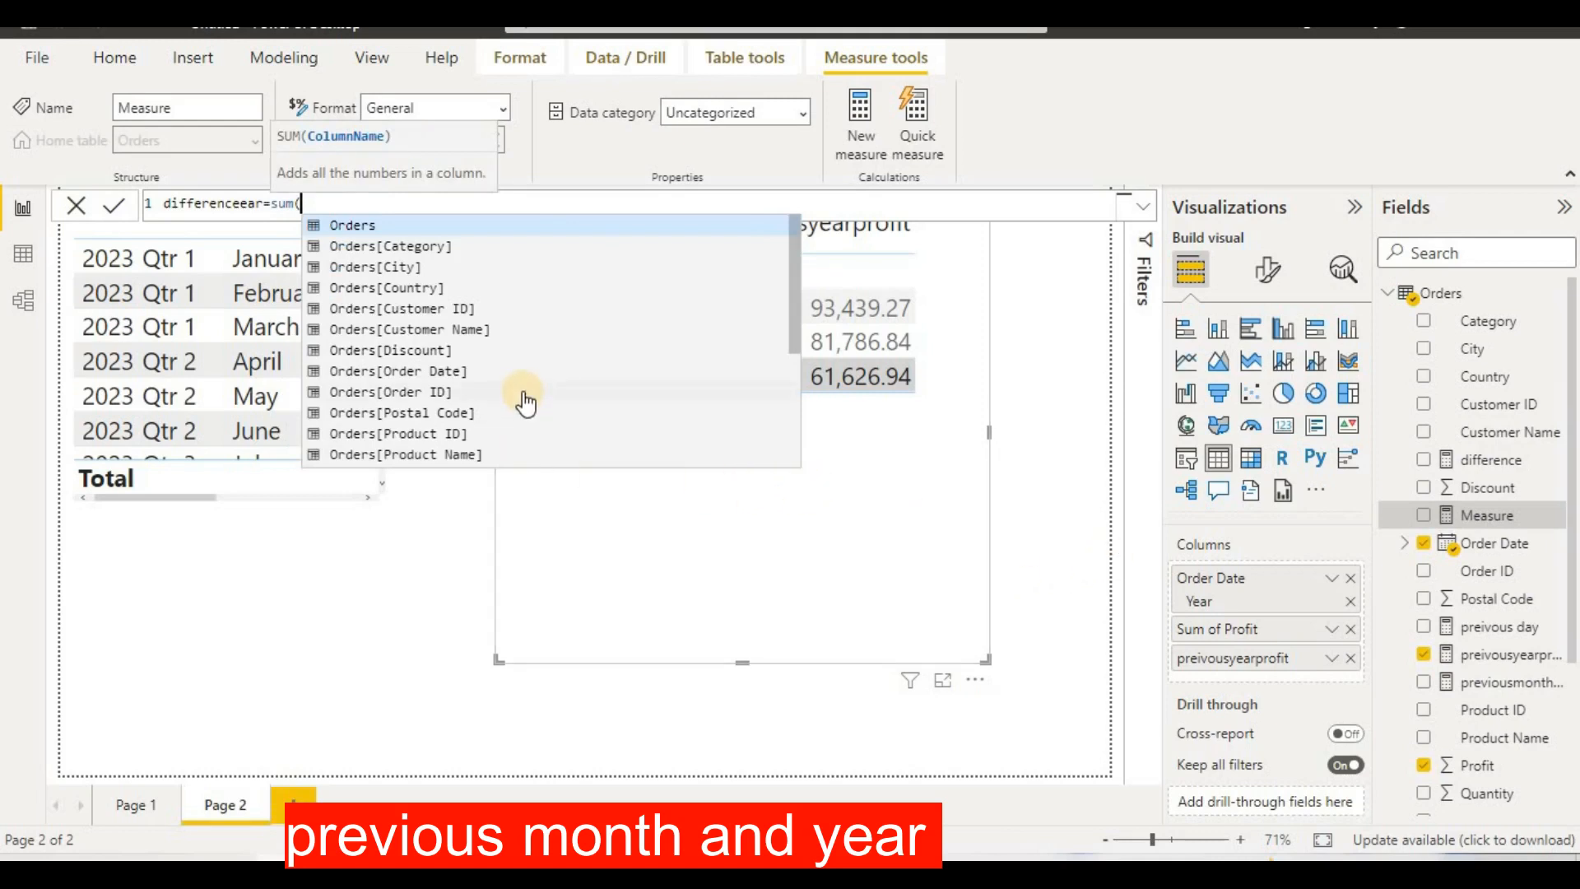
pyautogui.scroll(-3, 524, 401)
pyautogui.click(469, 362)
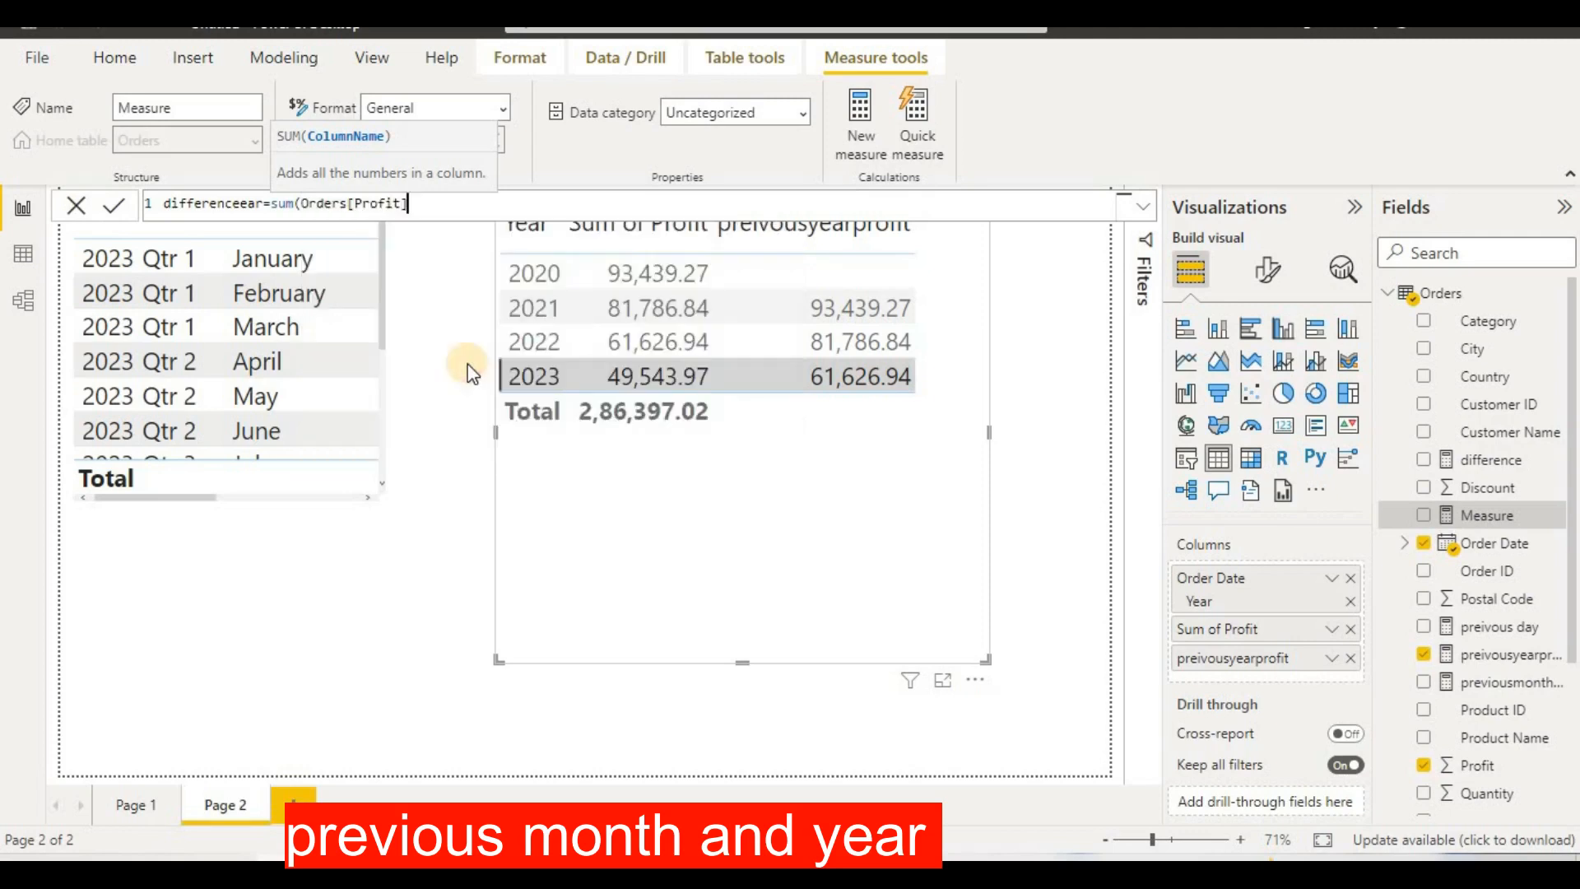
pyautogui.write(')')
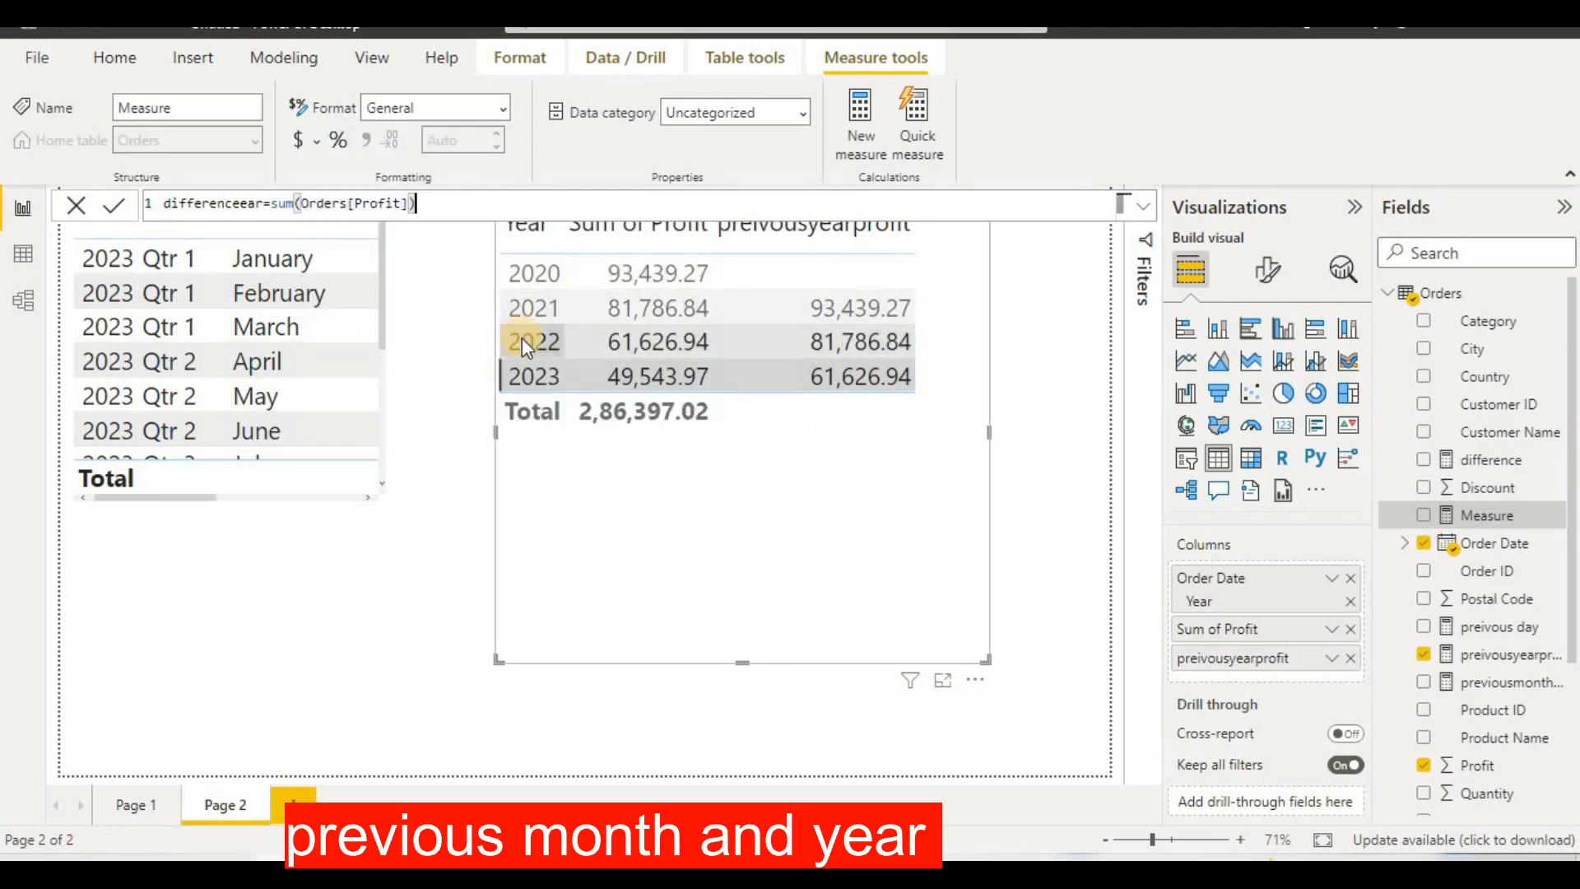
pyautogui.write('-')
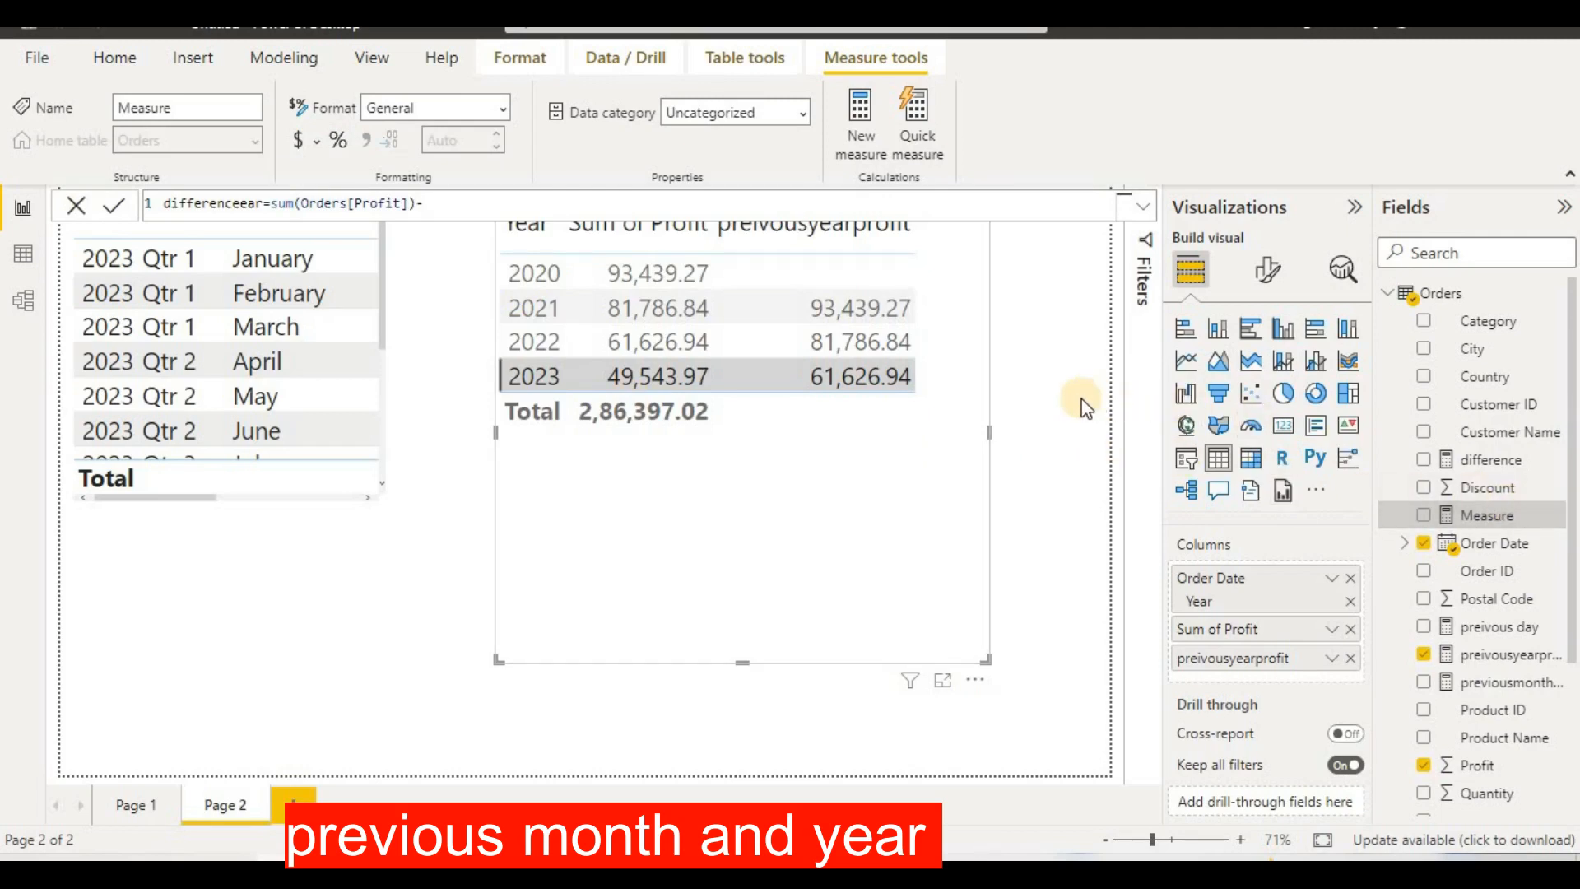
pyautogui.write('pre')
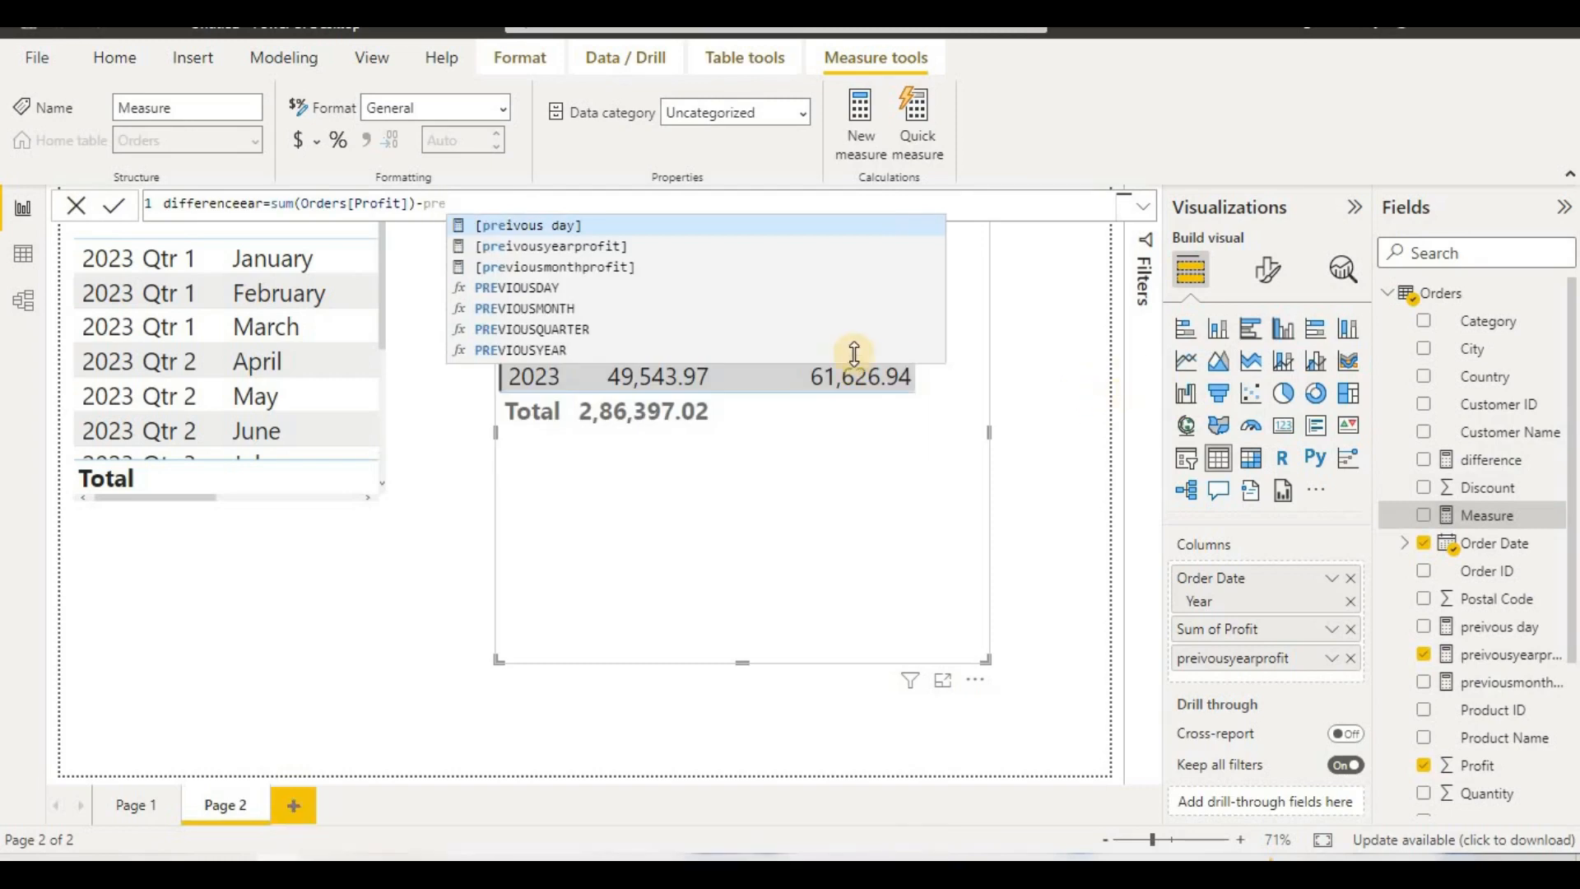
pyautogui.click(670, 245)
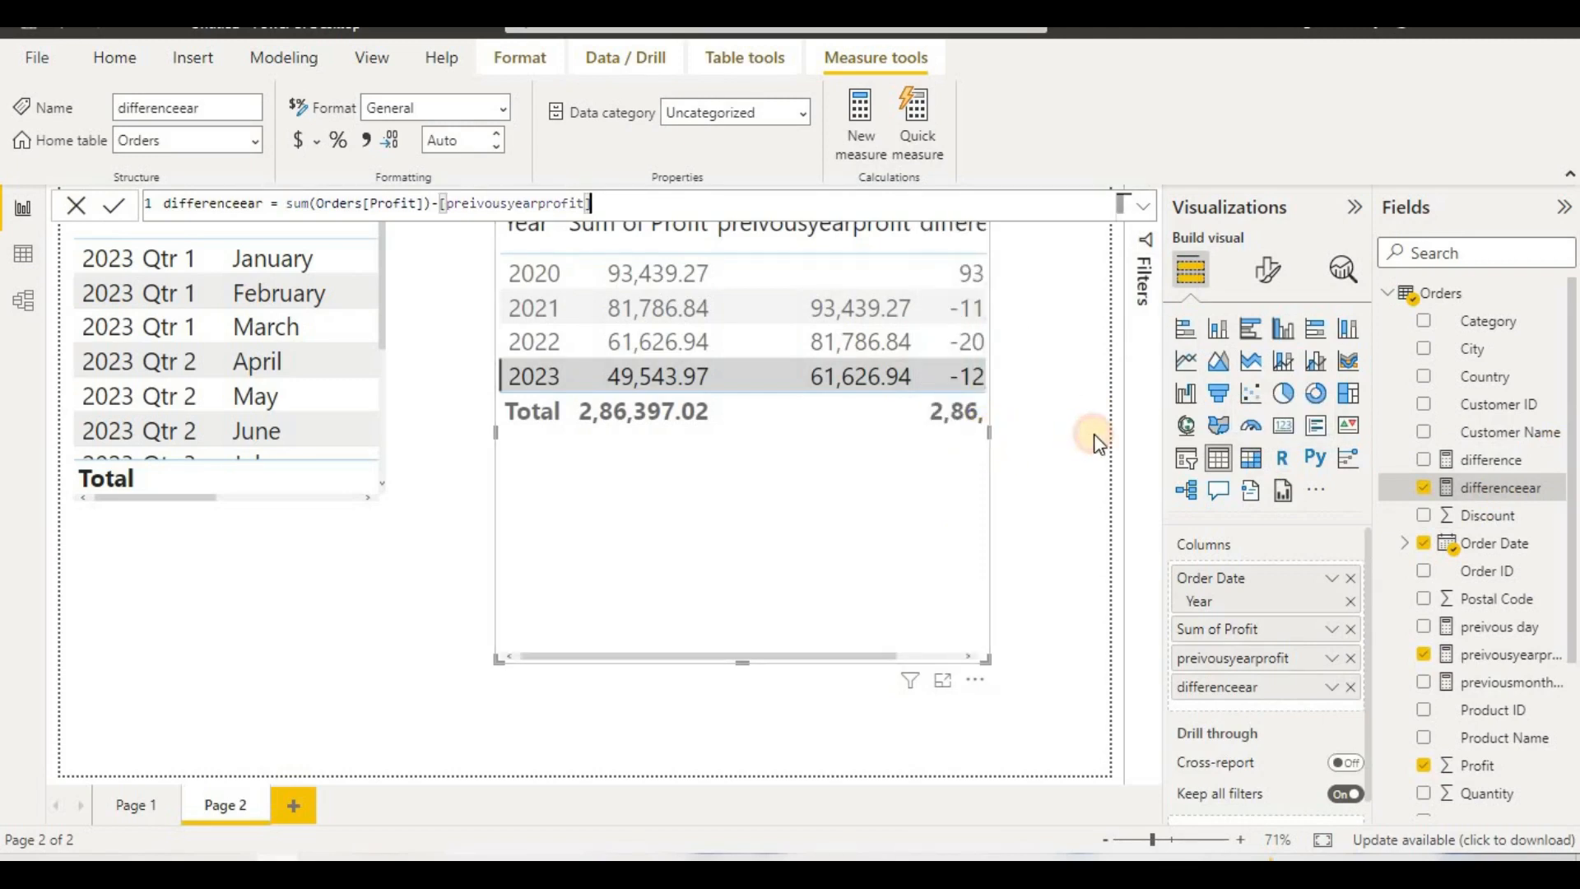
# Add the differenceear measure to the yearly table and widen the table to fit the new column
pyautogui.moveTo(1098, 442); pyautogui.dragTo(1127, 431)
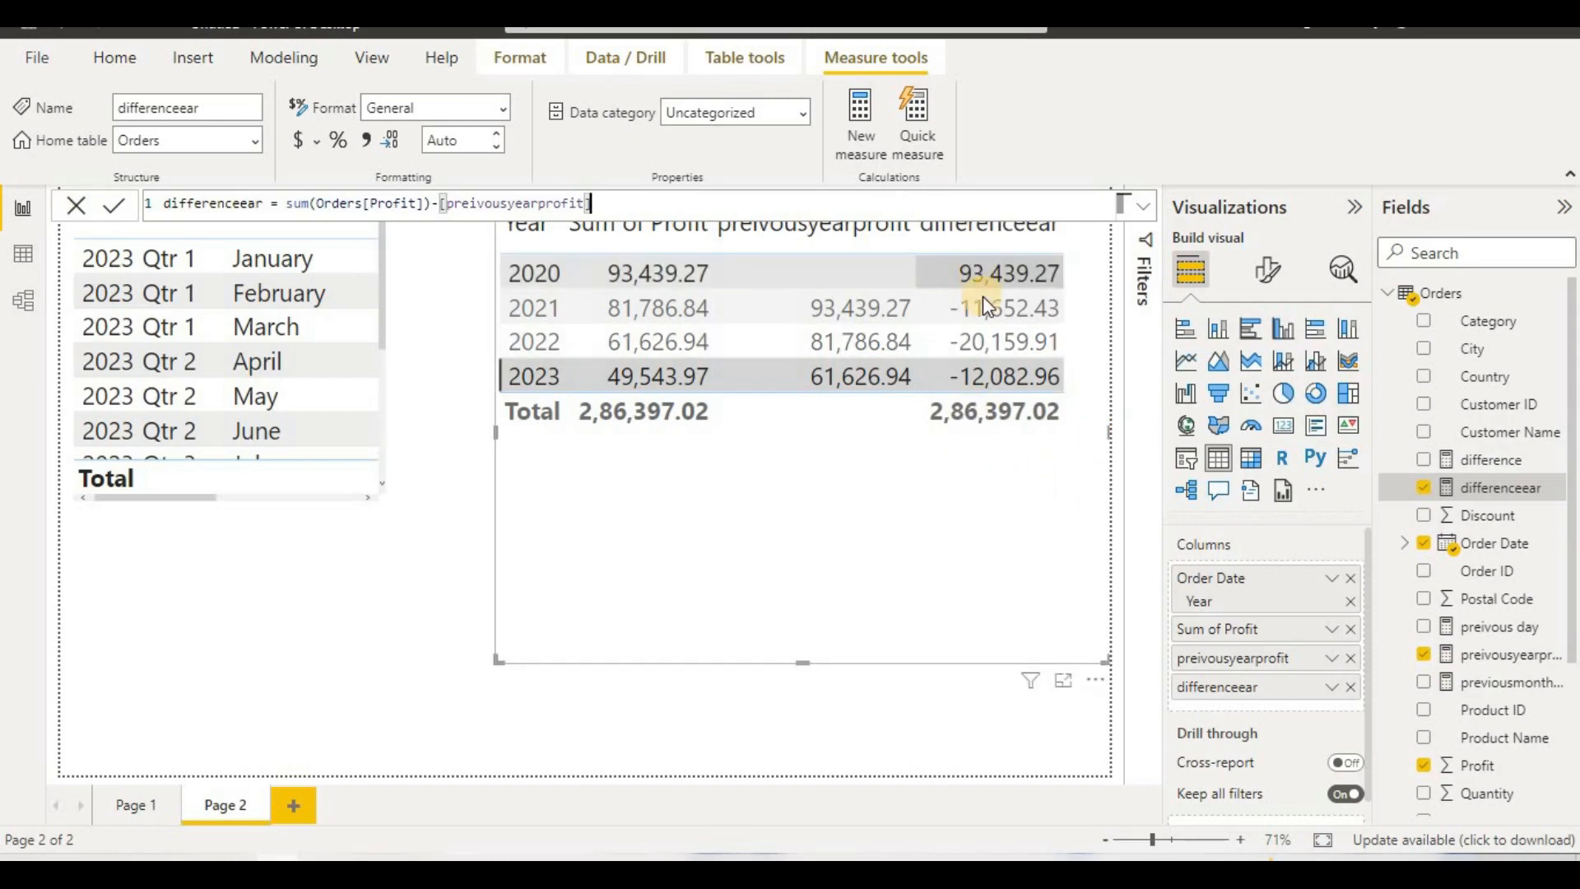